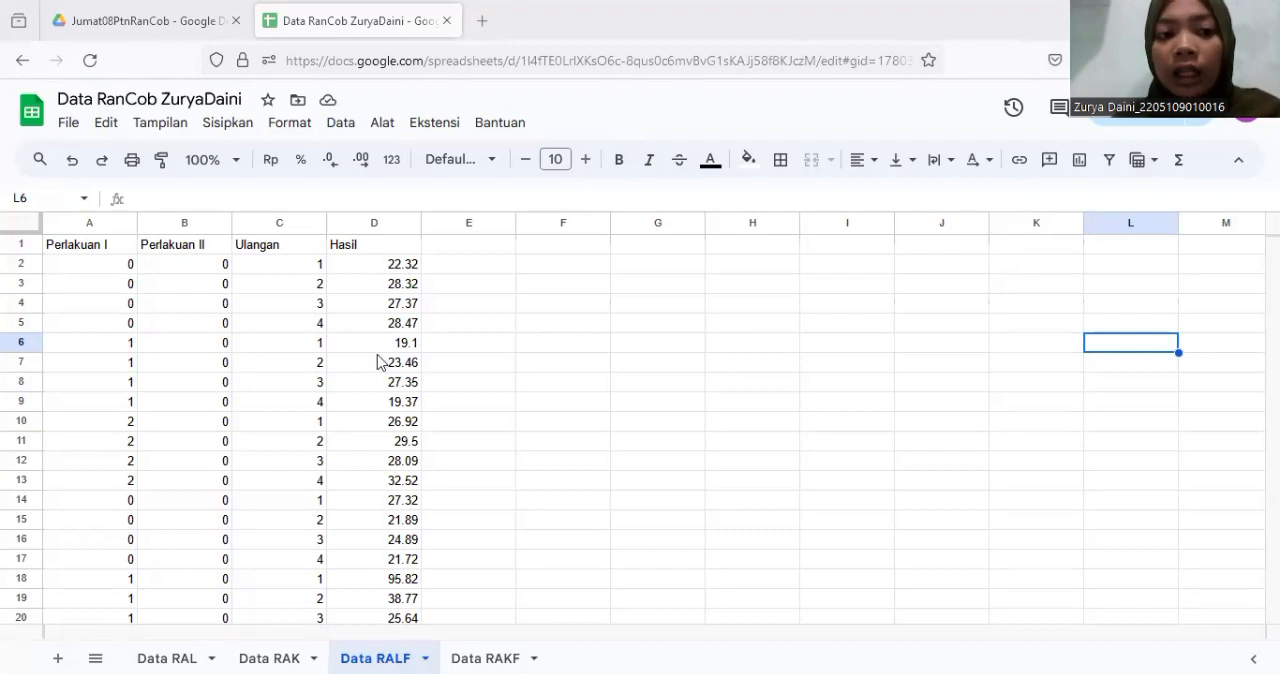
- Look through the data rows of the Data RALF sheet and switch to the variable definitions in PASW Statistics
scroll(375, 380, down, 5)
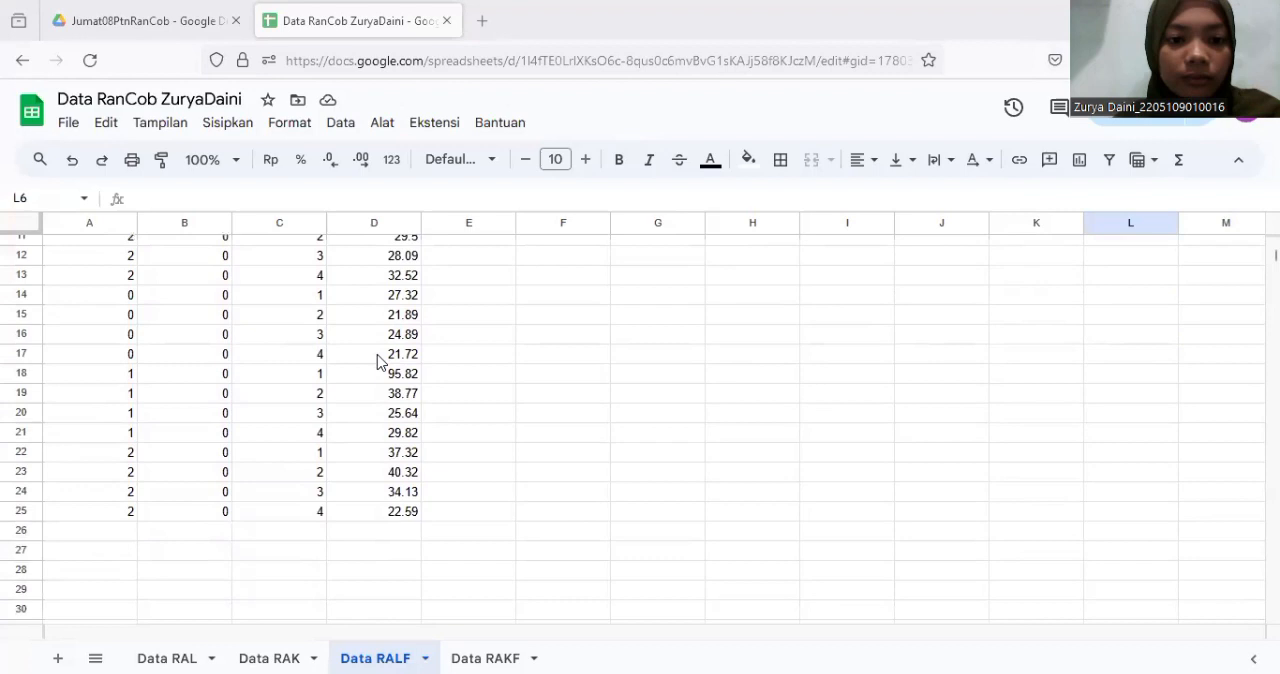
scroll(367, 411, up, 5)
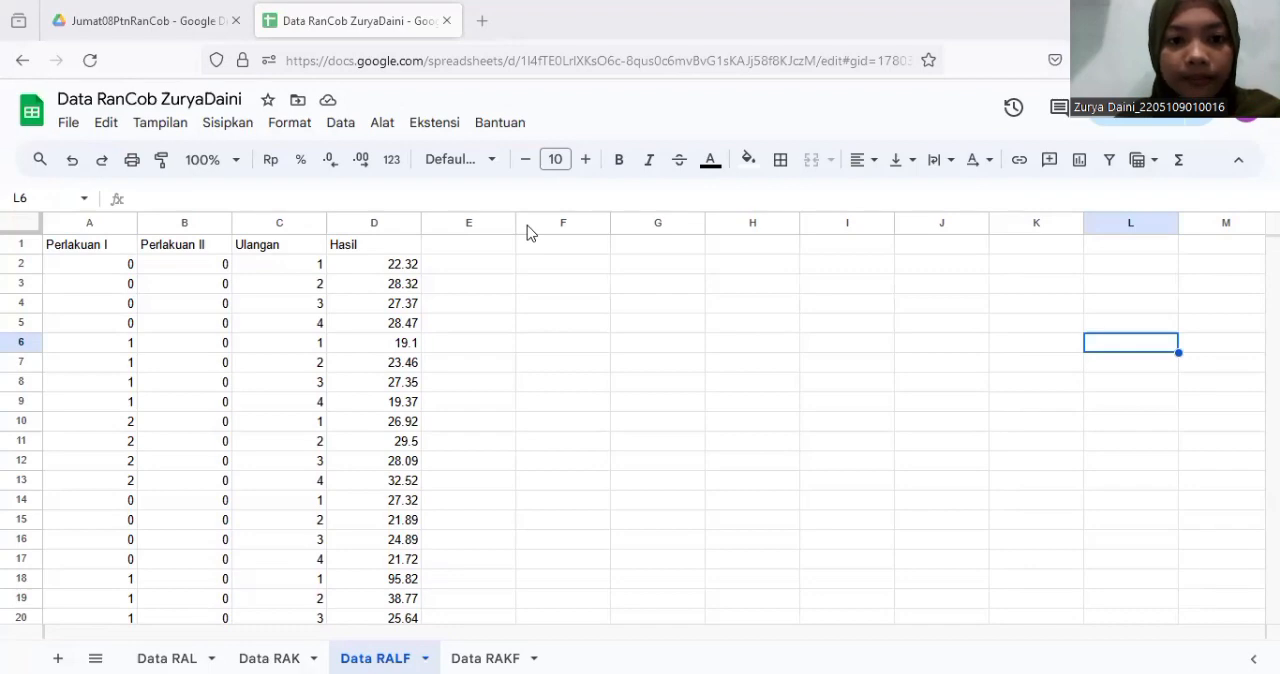
key(alt+Tab)
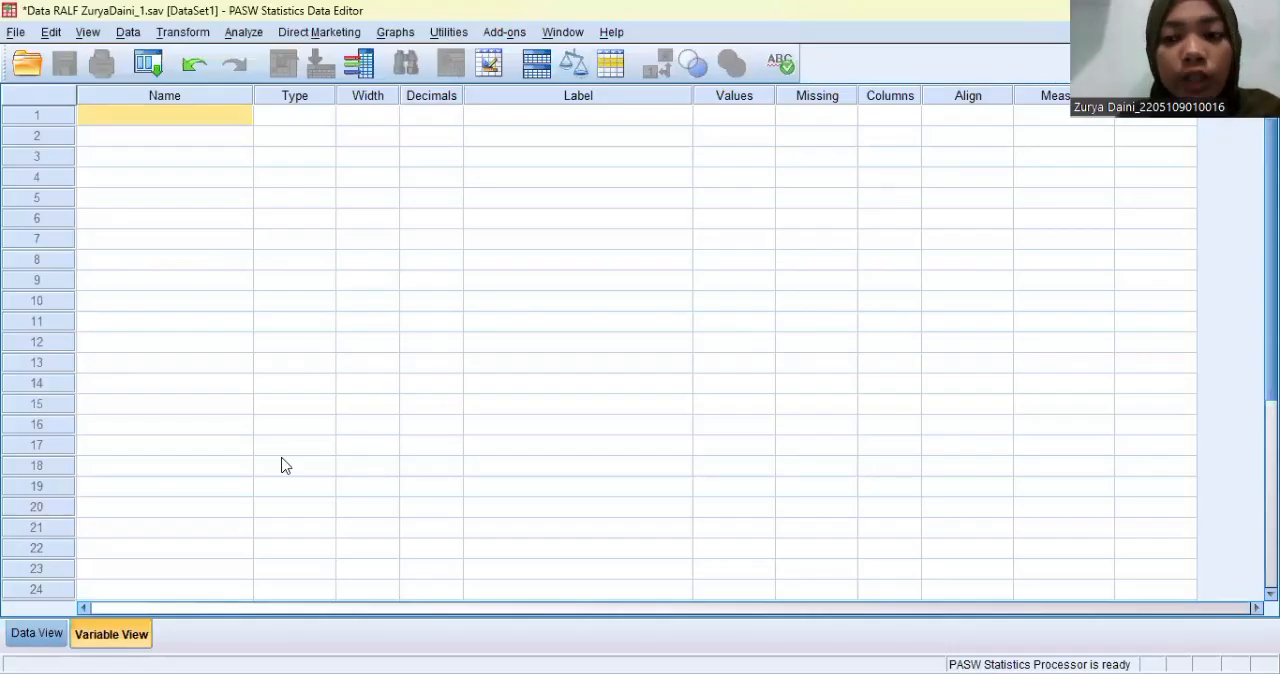
click(42, 638)
click(88, 643)
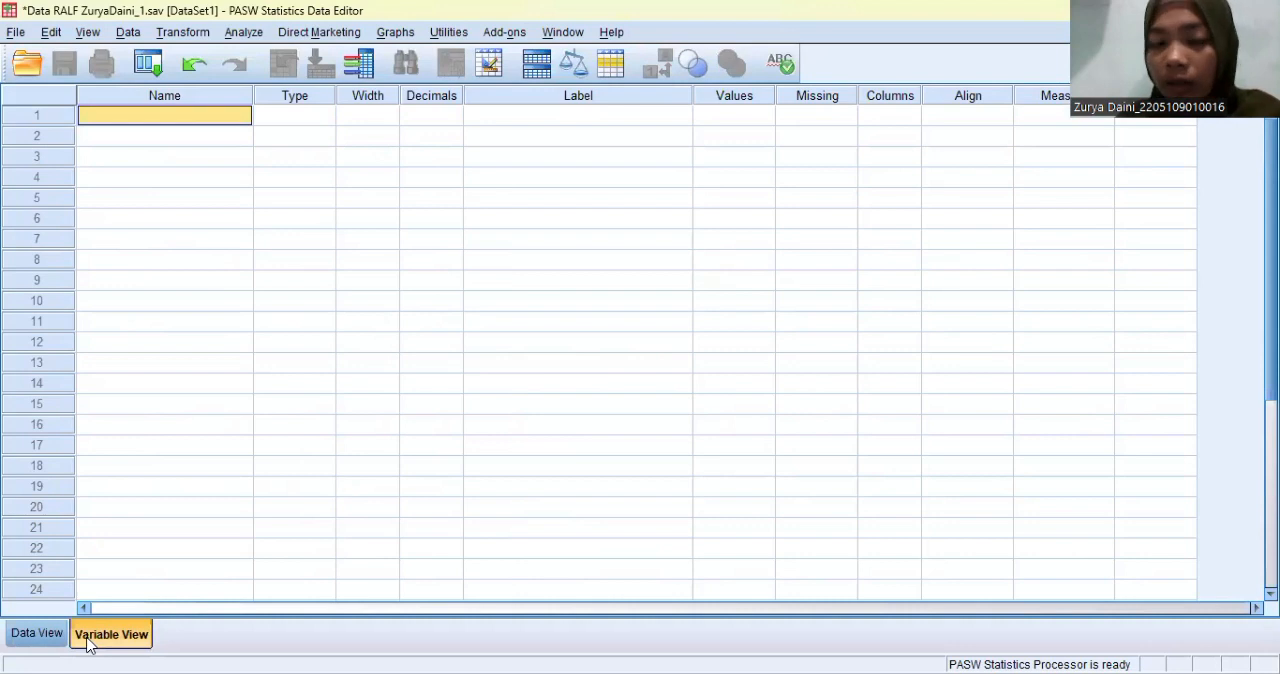
- Define the first variable with the name Perlakuan_Faktor_1
click(119, 121)
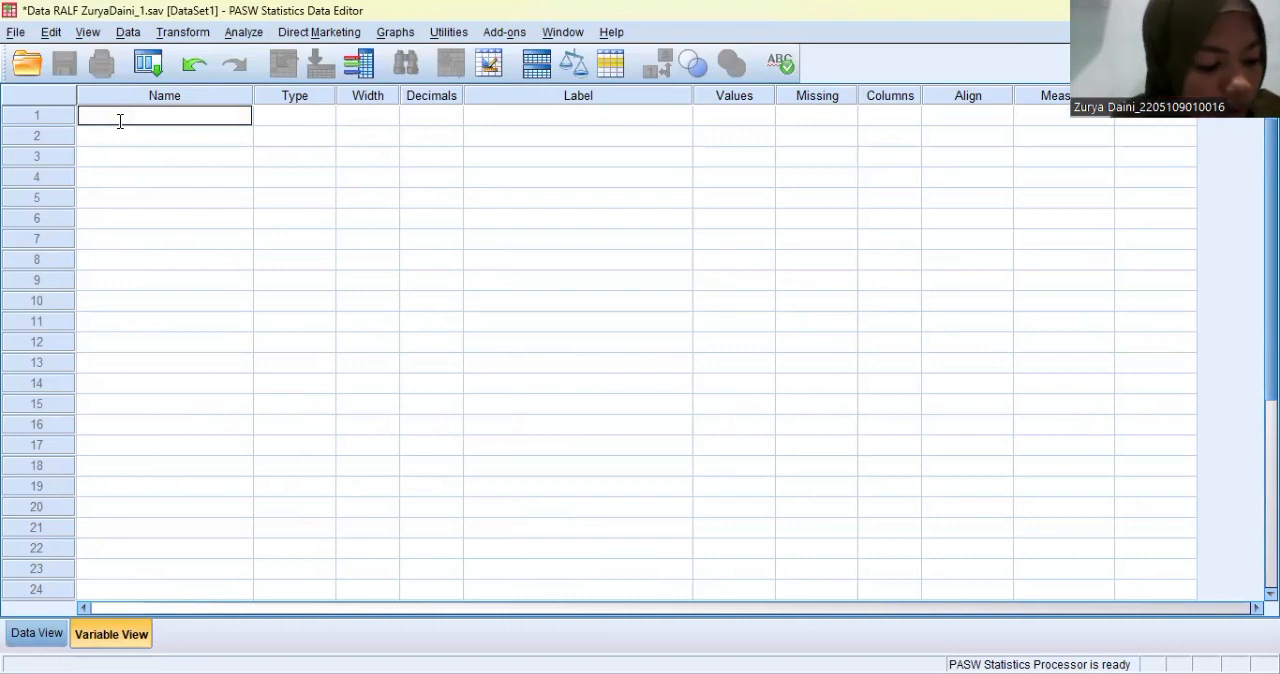
text(Per)
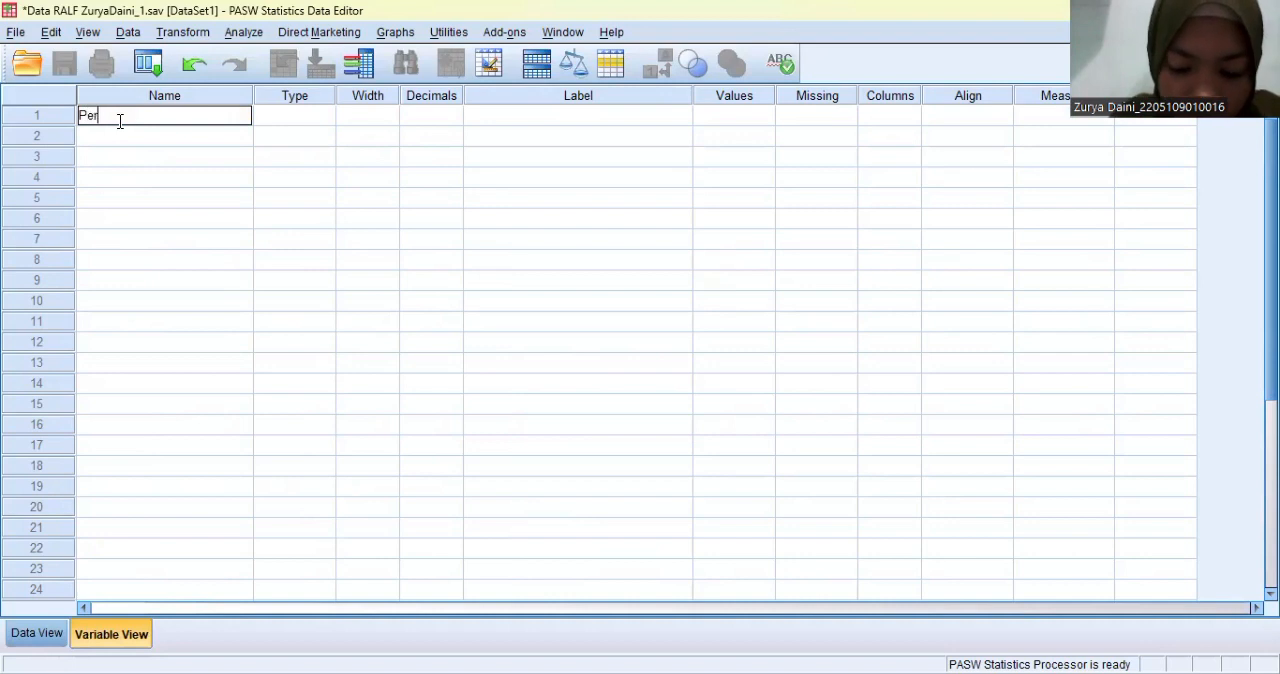
text(lakuan_)
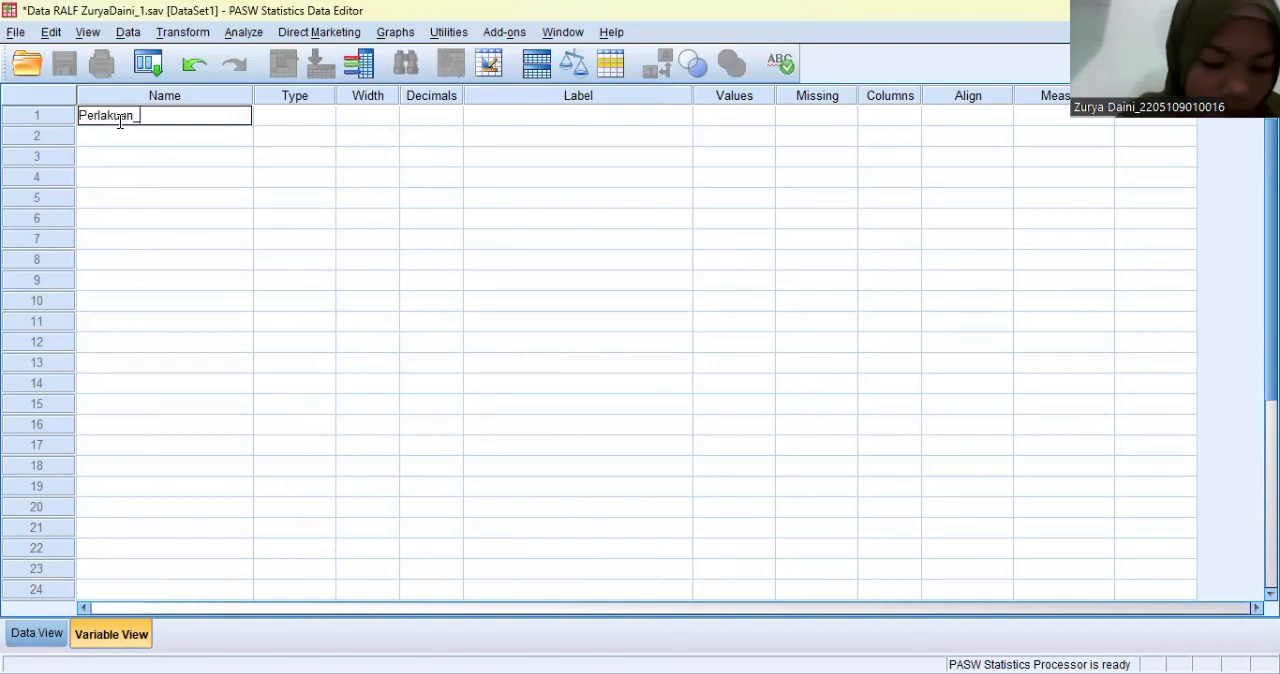
text(Fak)
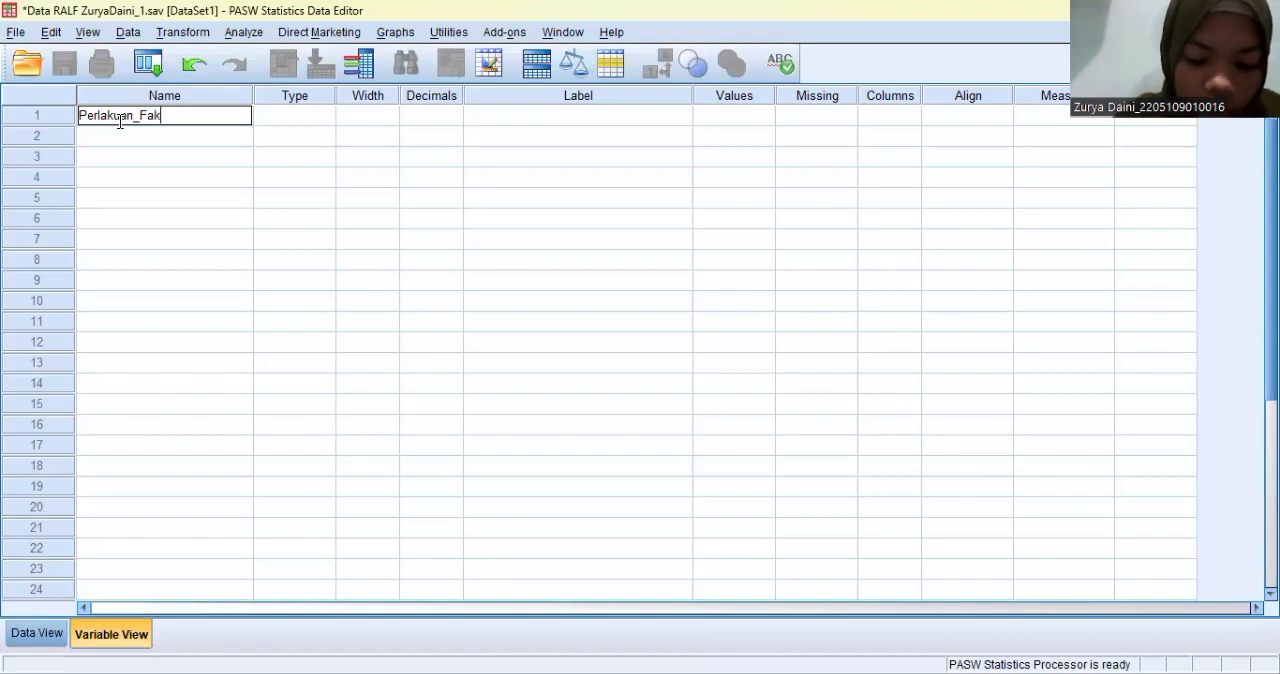
text(tor 1)
key(BackSpace)
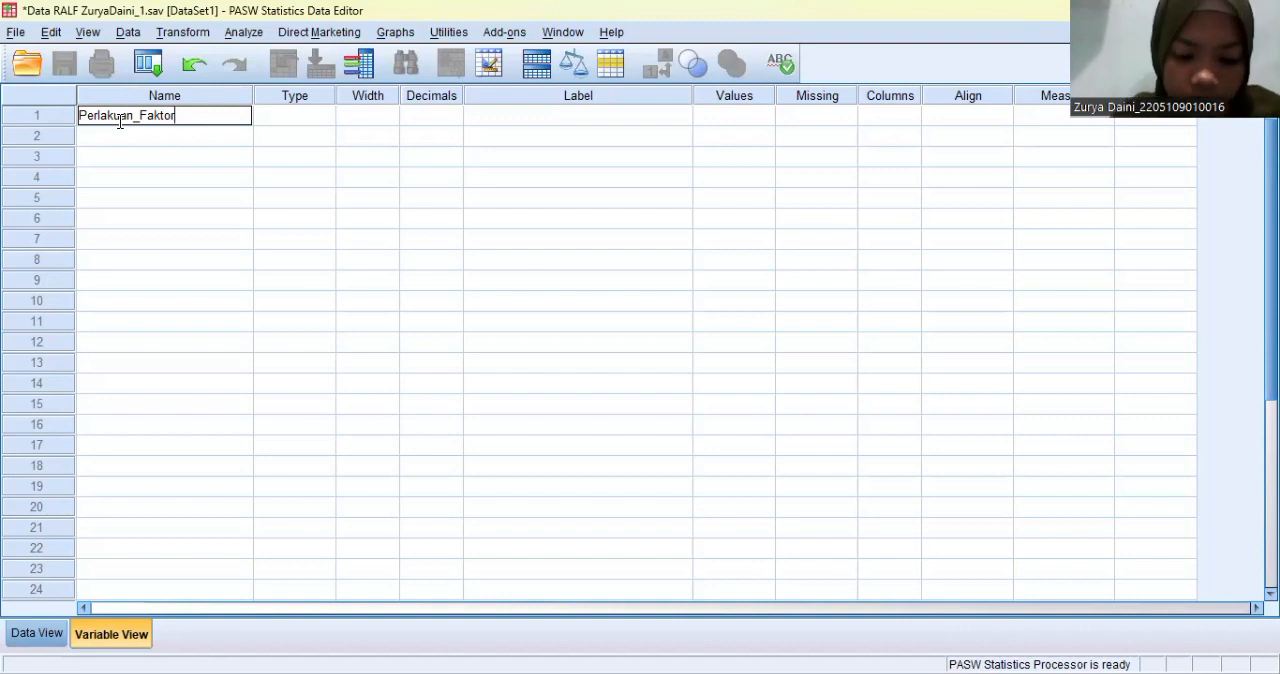
text(_1)
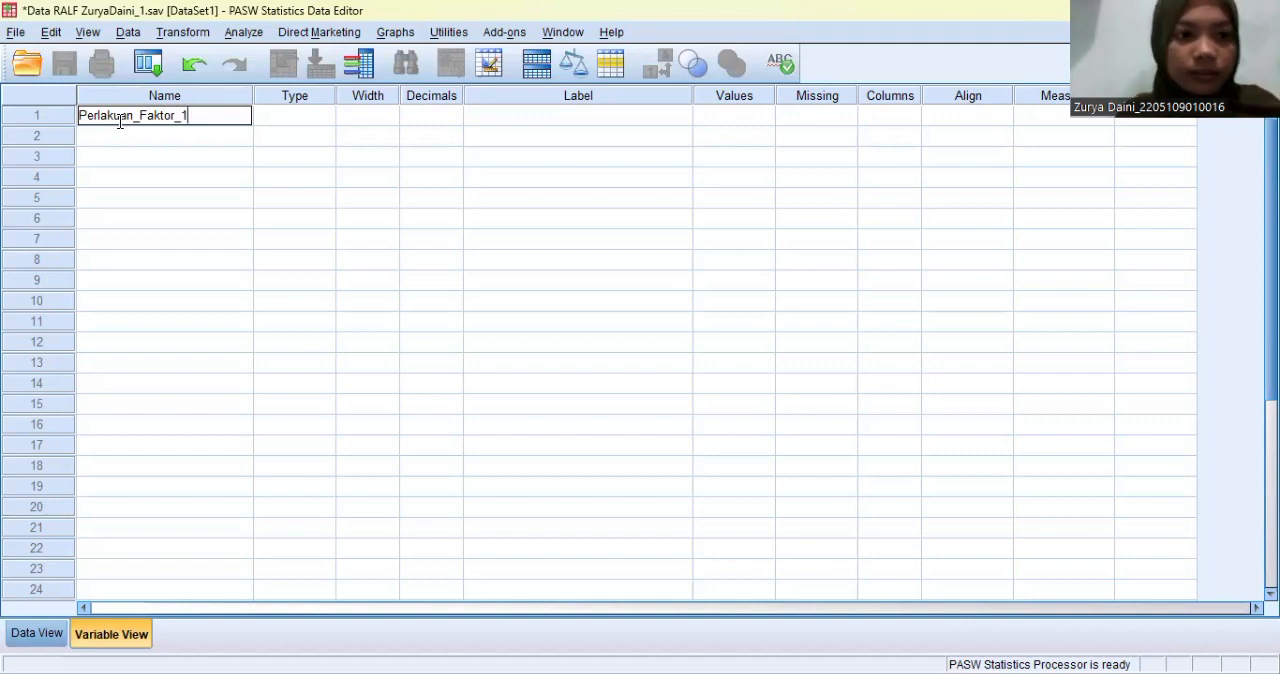
key(Return)
- Define the second variable with the name Perlakuan_Faktor_2
click(124, 136)
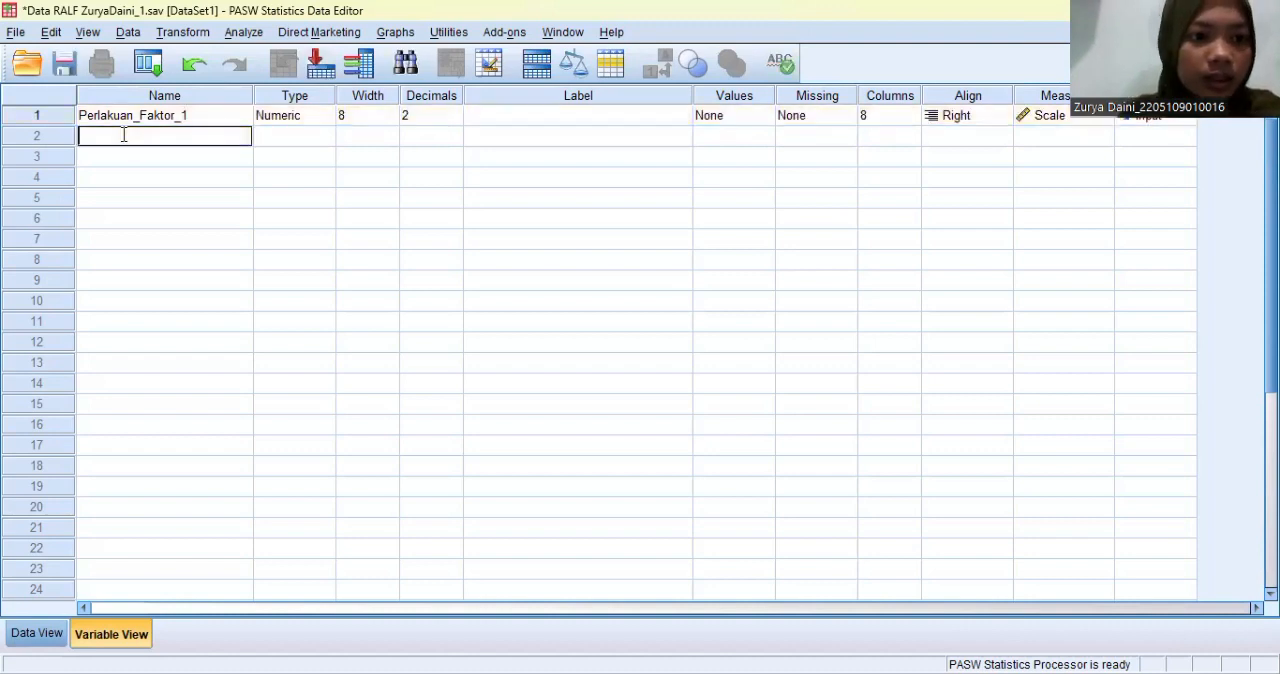
text(Per)
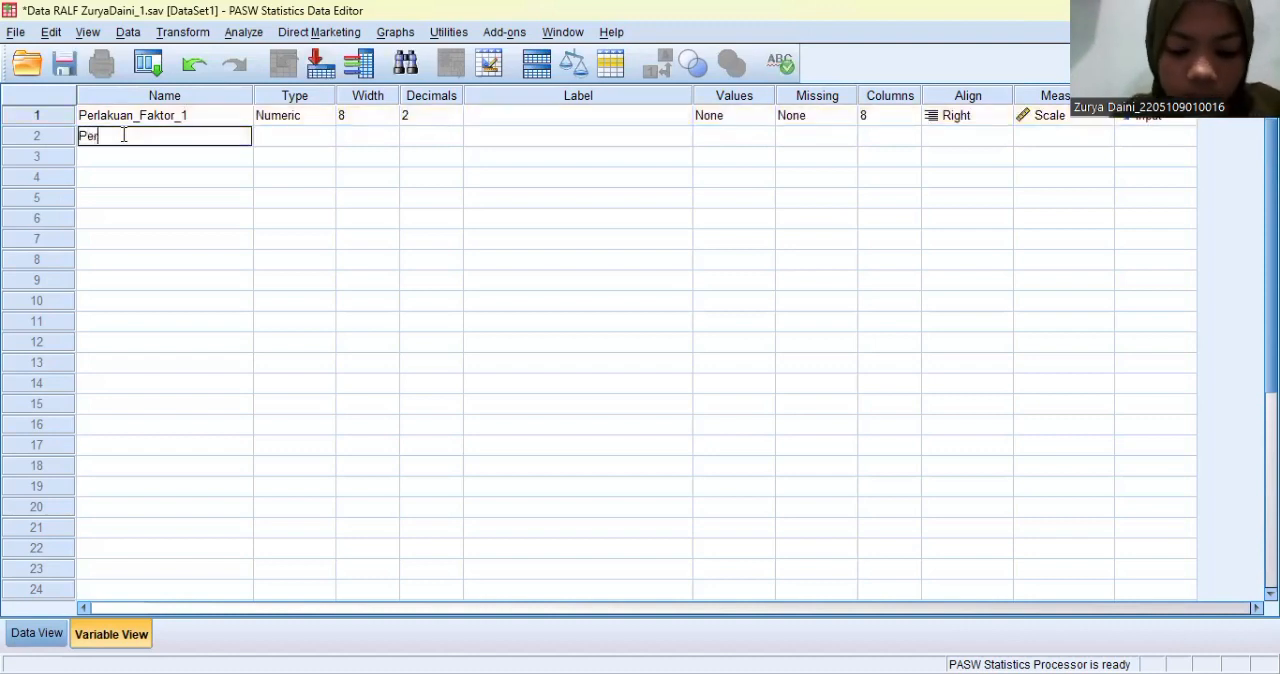
text(lakuan_Faktor)
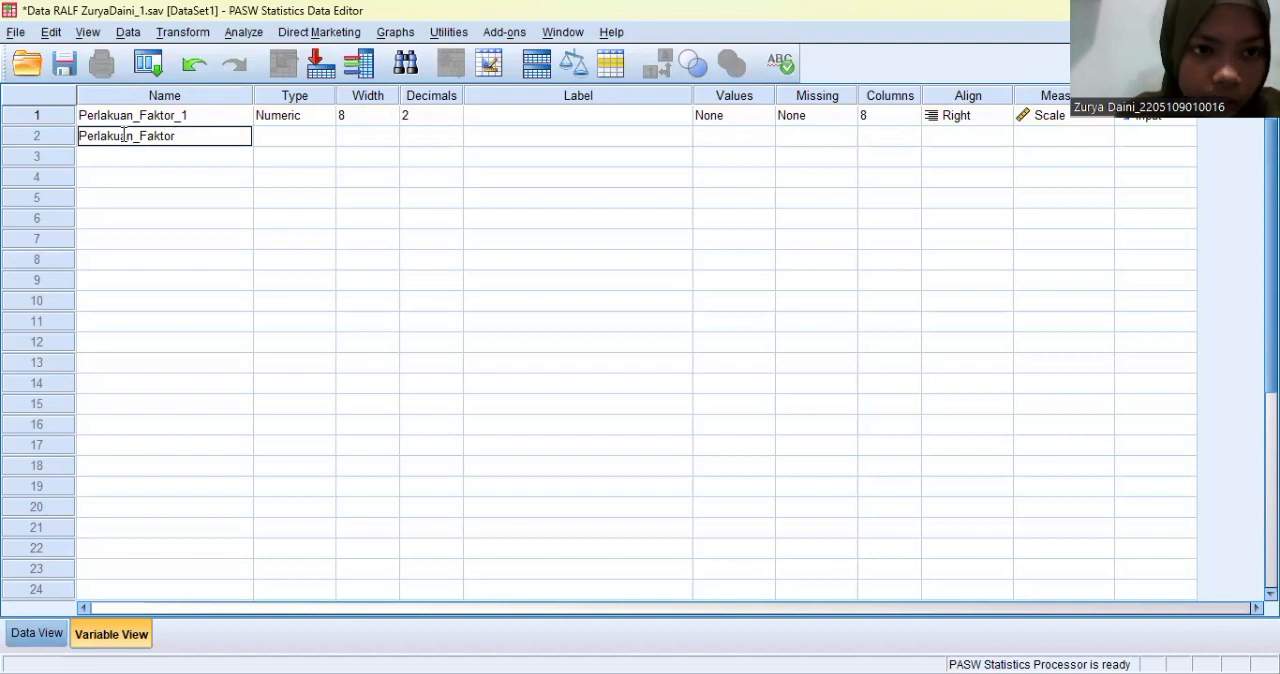
text(_2)
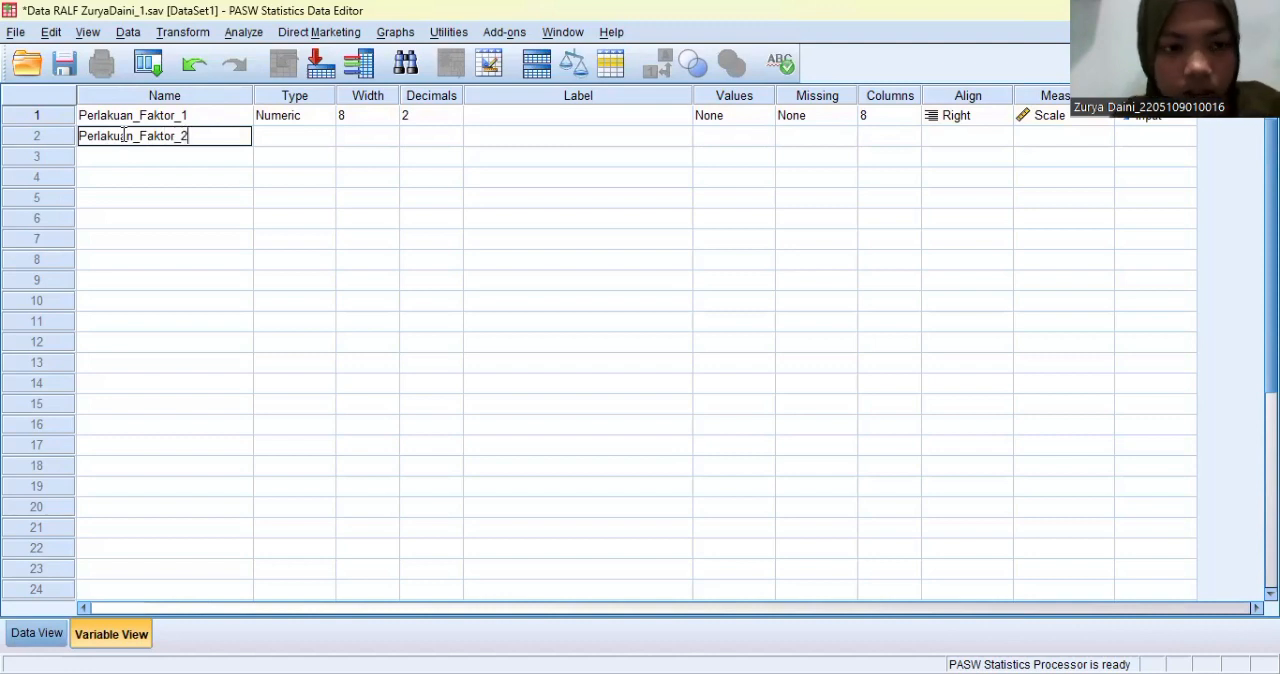
key(Return)
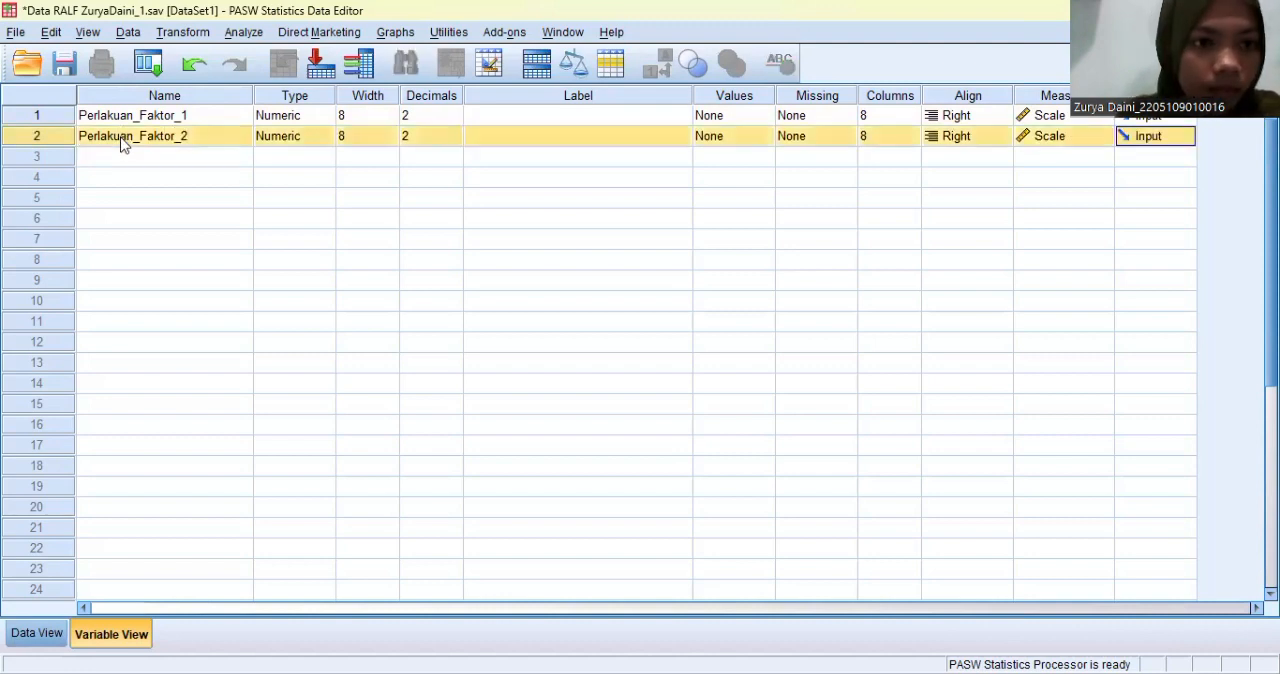
- Define the third variable with the name Ulangan_Blok_kelompok
double_click(124, 151)
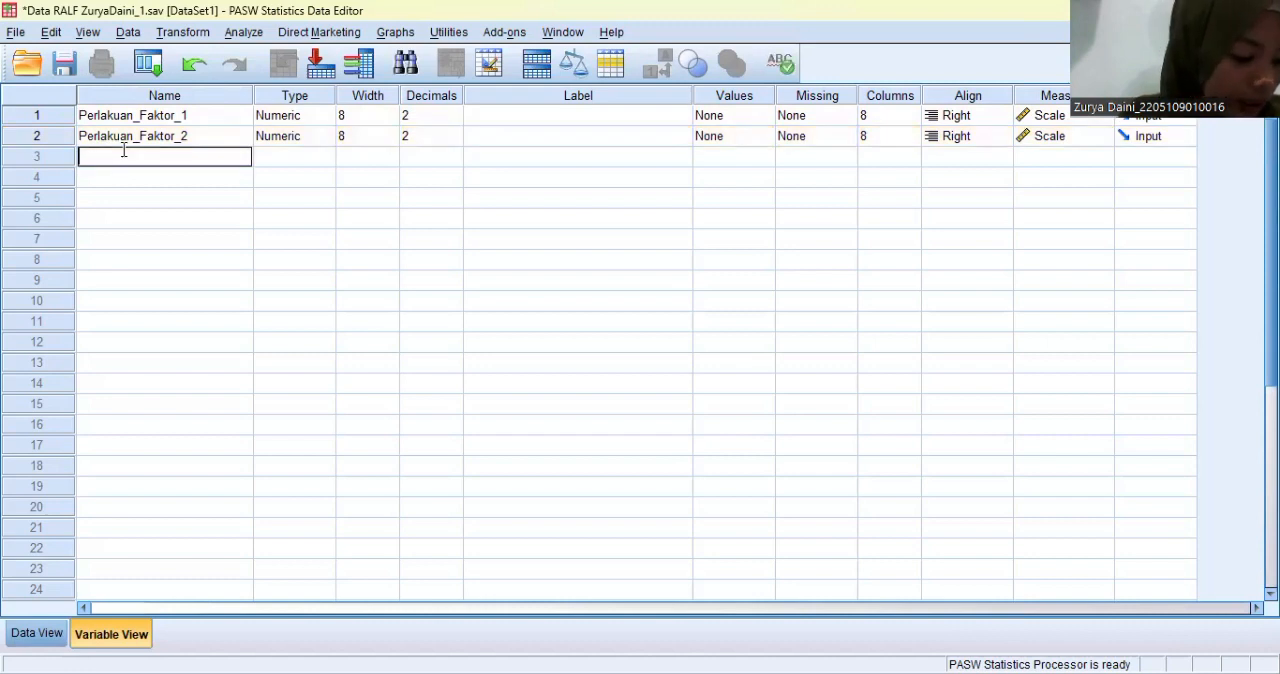
text(Ula)
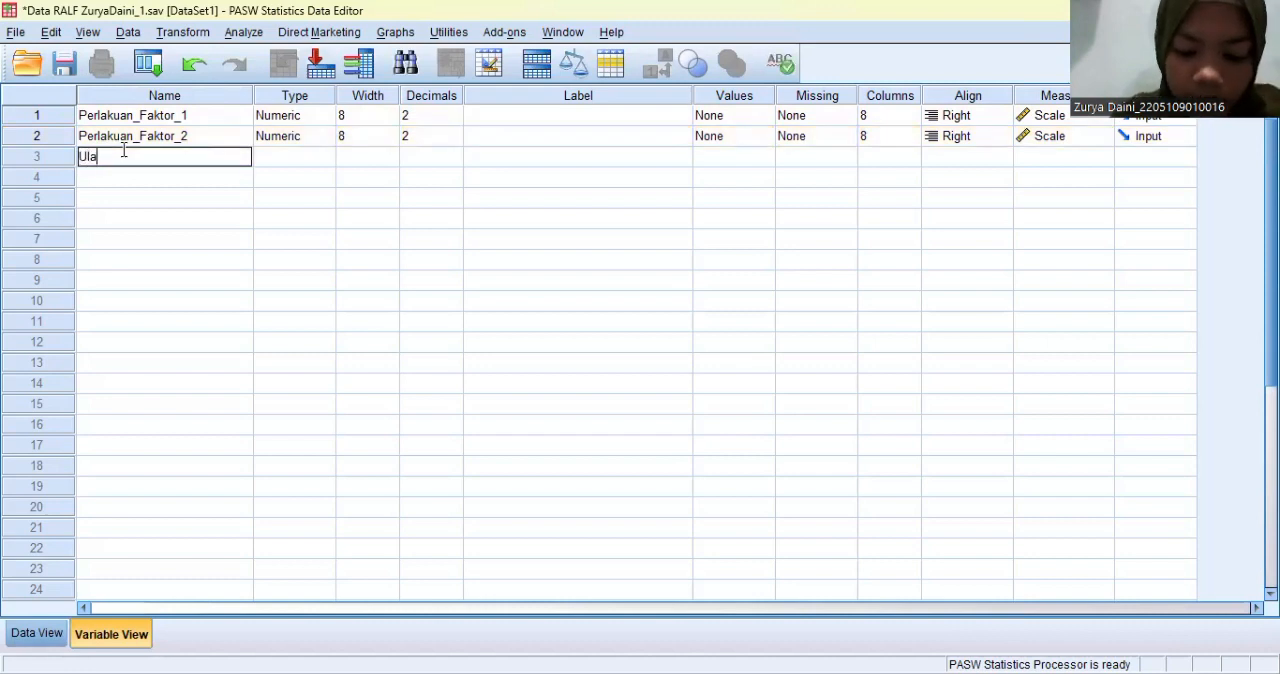
text(ngan_)
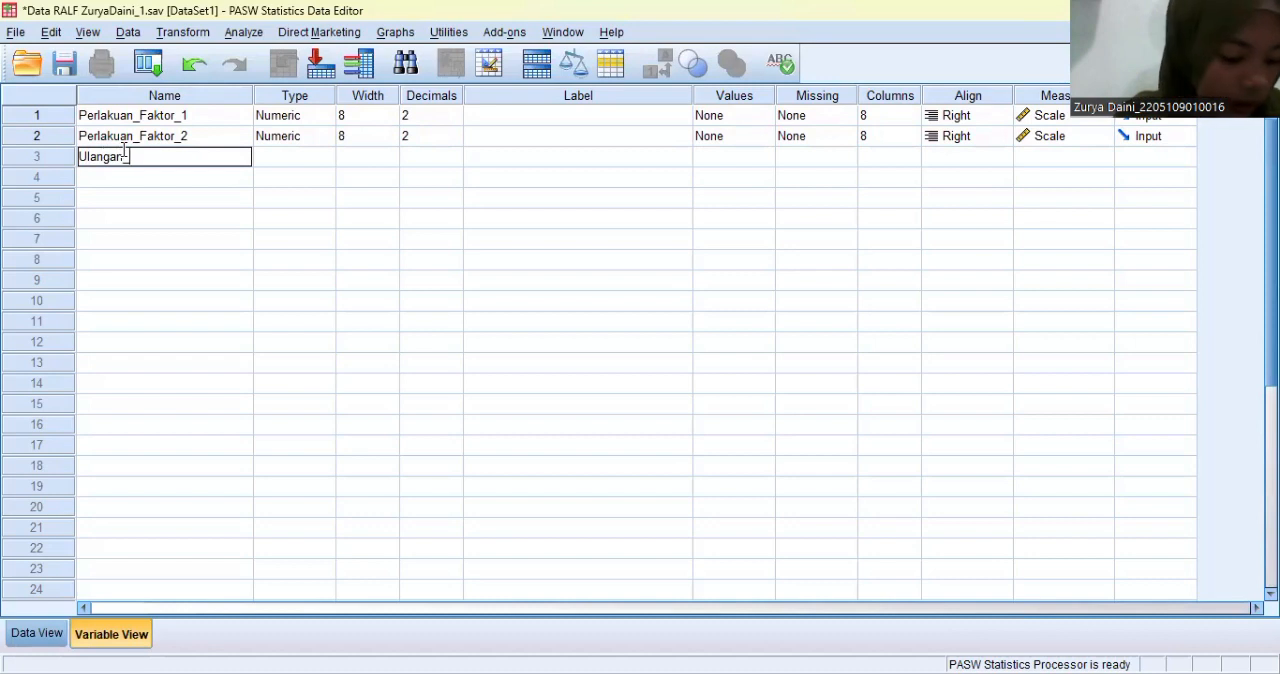
text(Blok_)
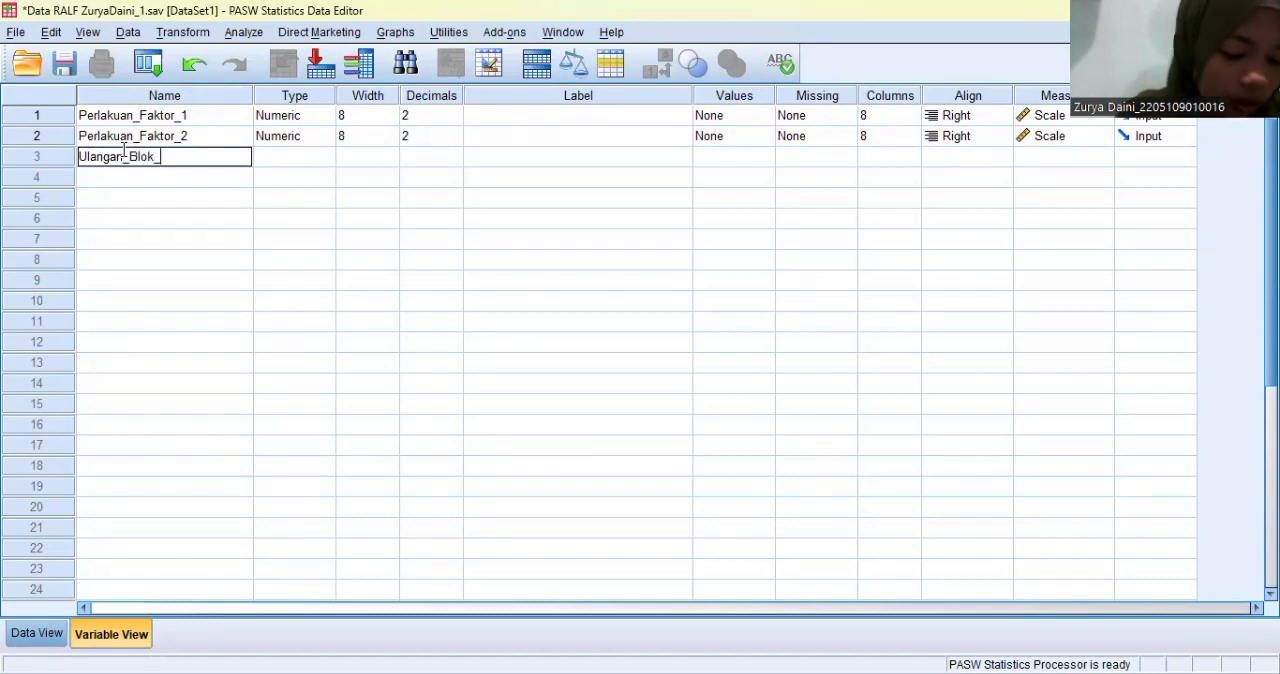
text(kelompok)
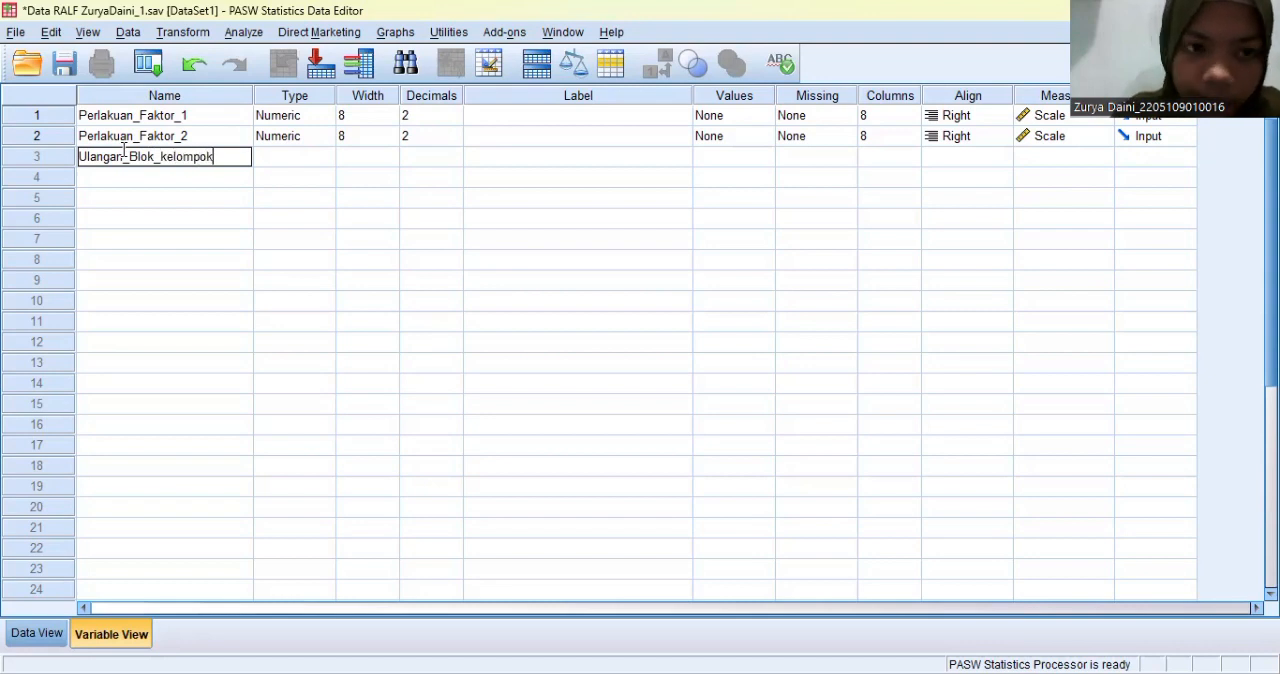
key(Return)
- Enter Hasil_Penelitian as the name of the fourth variable
click(127, 179)
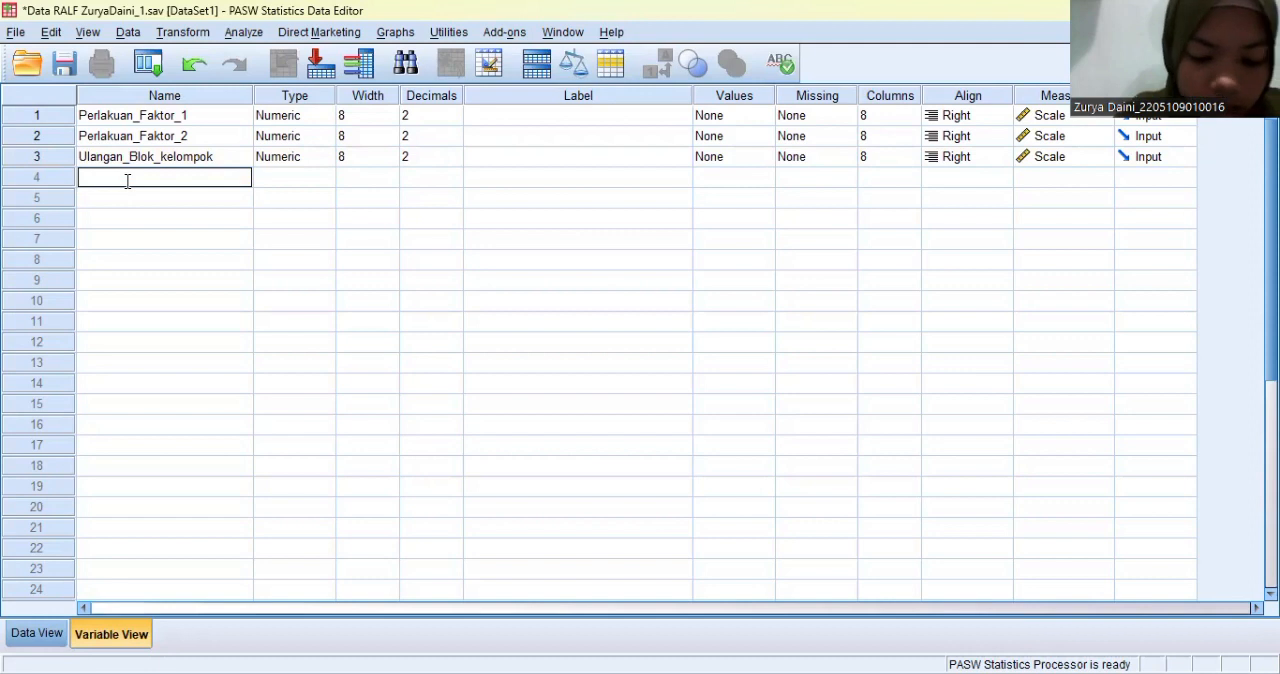
text(Hasil)
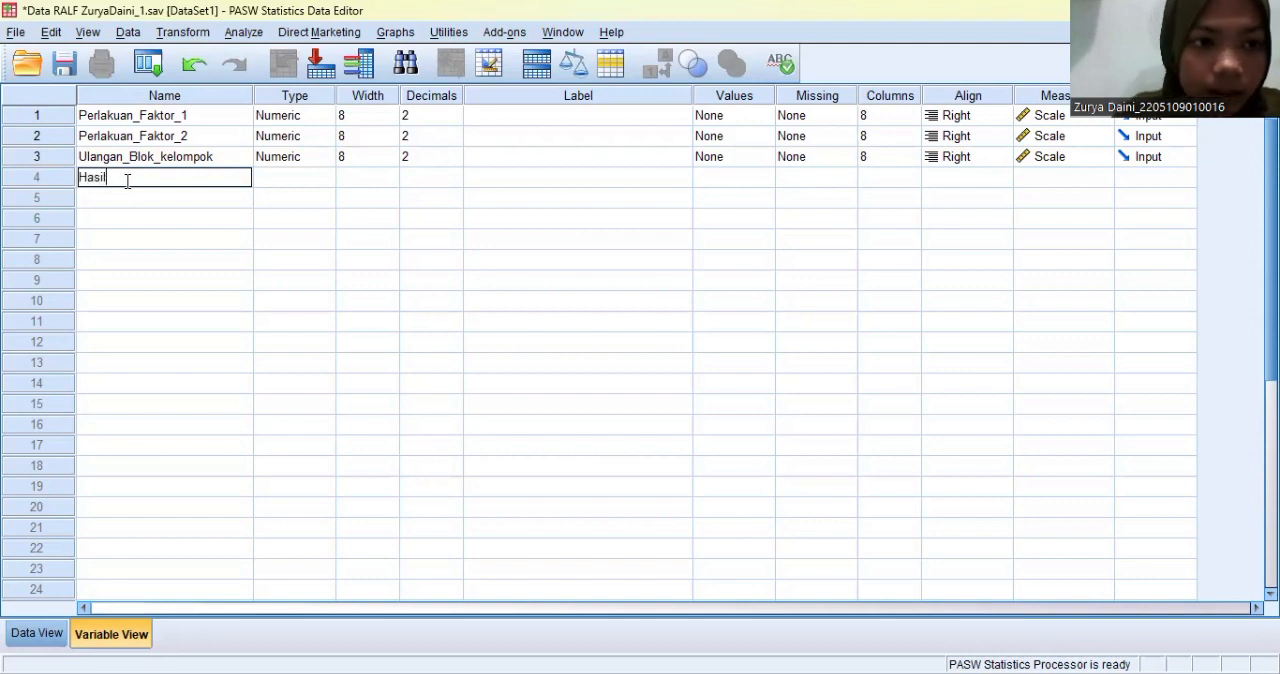
text(_)
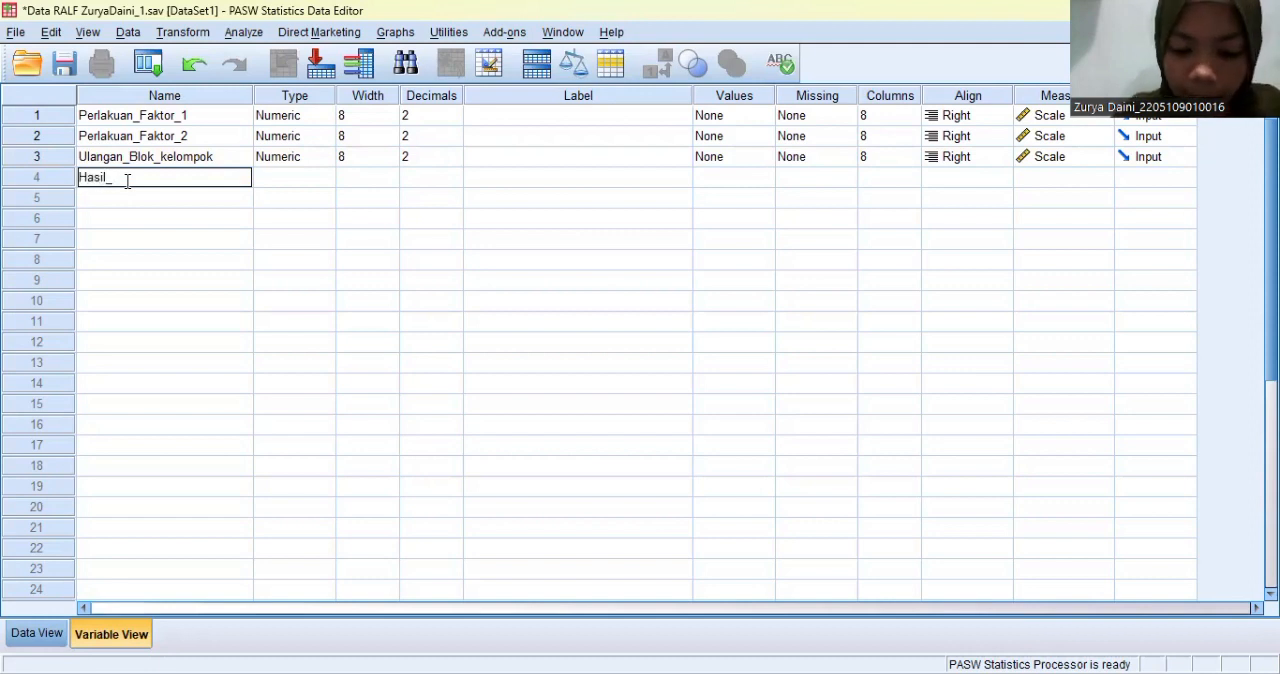
text(Penel)
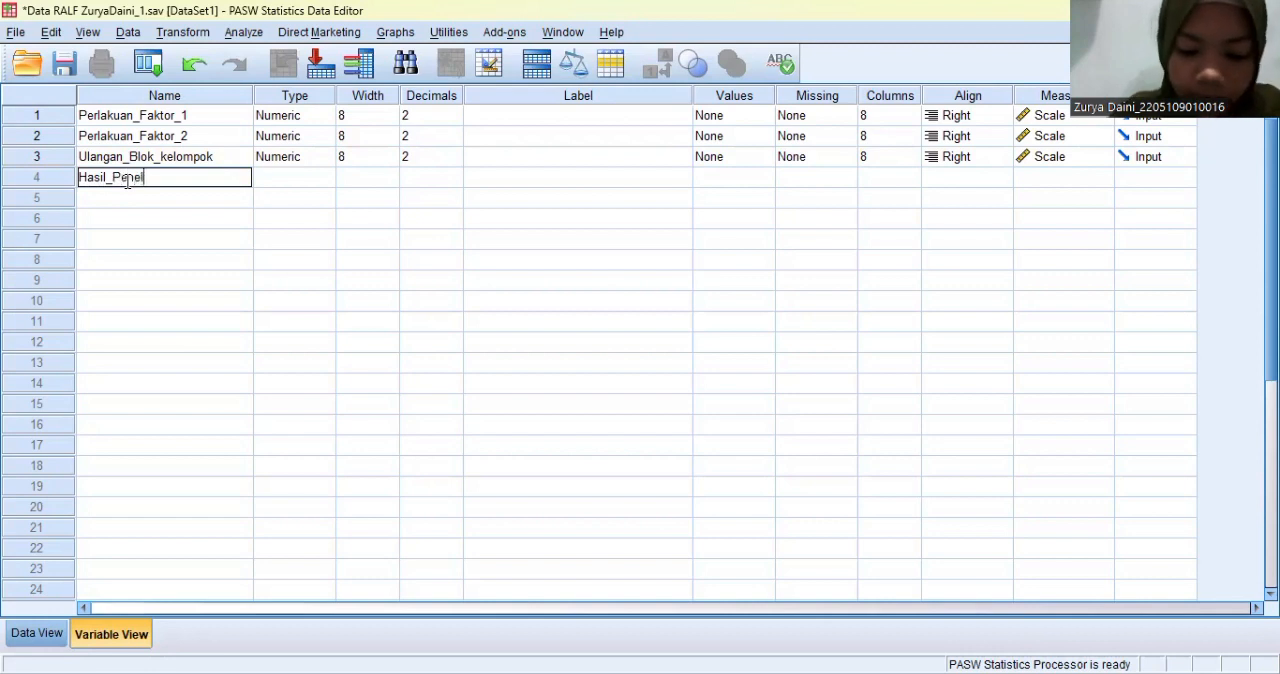
text(itian)
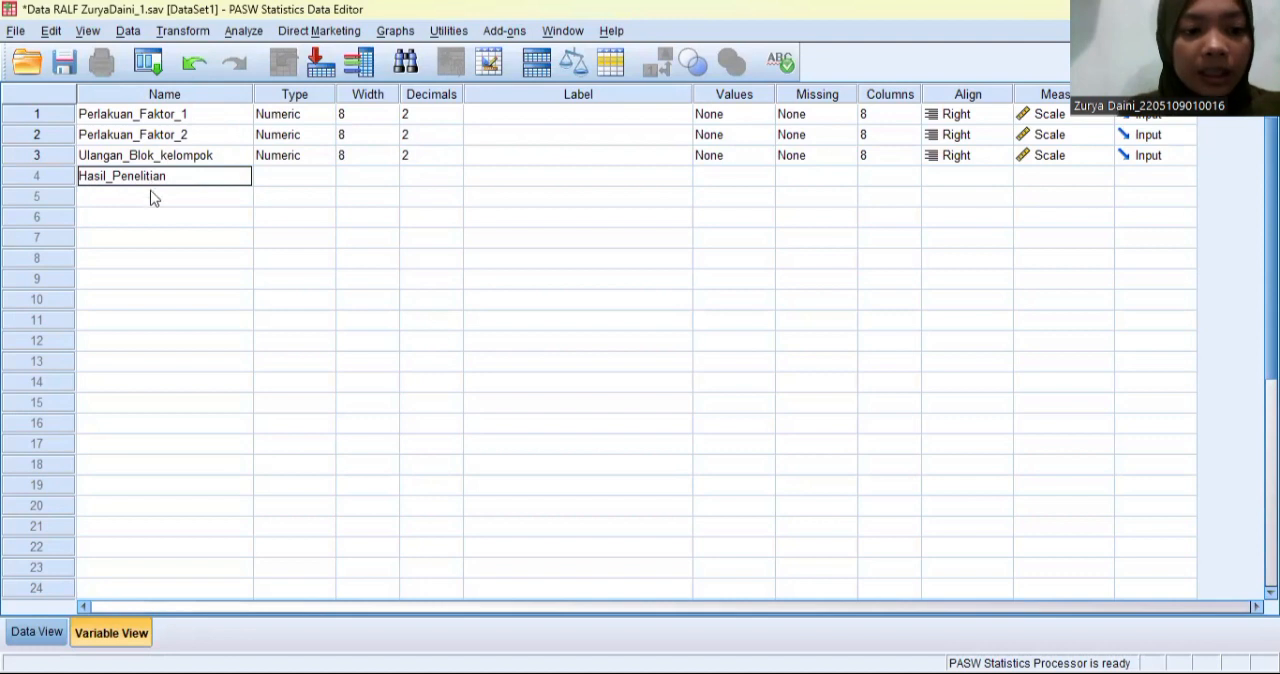
- Show the data grid and widen the four variable columns so each full name fits on one line
click(51, 638)
scroll(127, 197, up, 3)
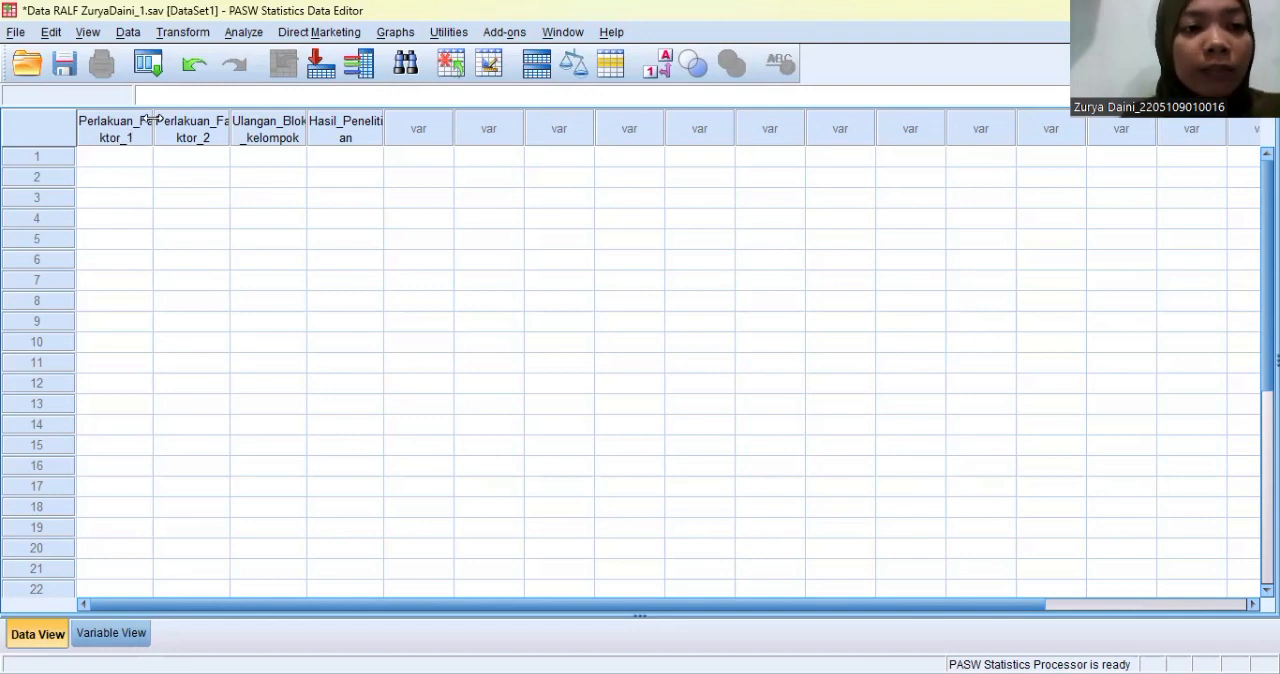
drag(152, 118, 210, 116)
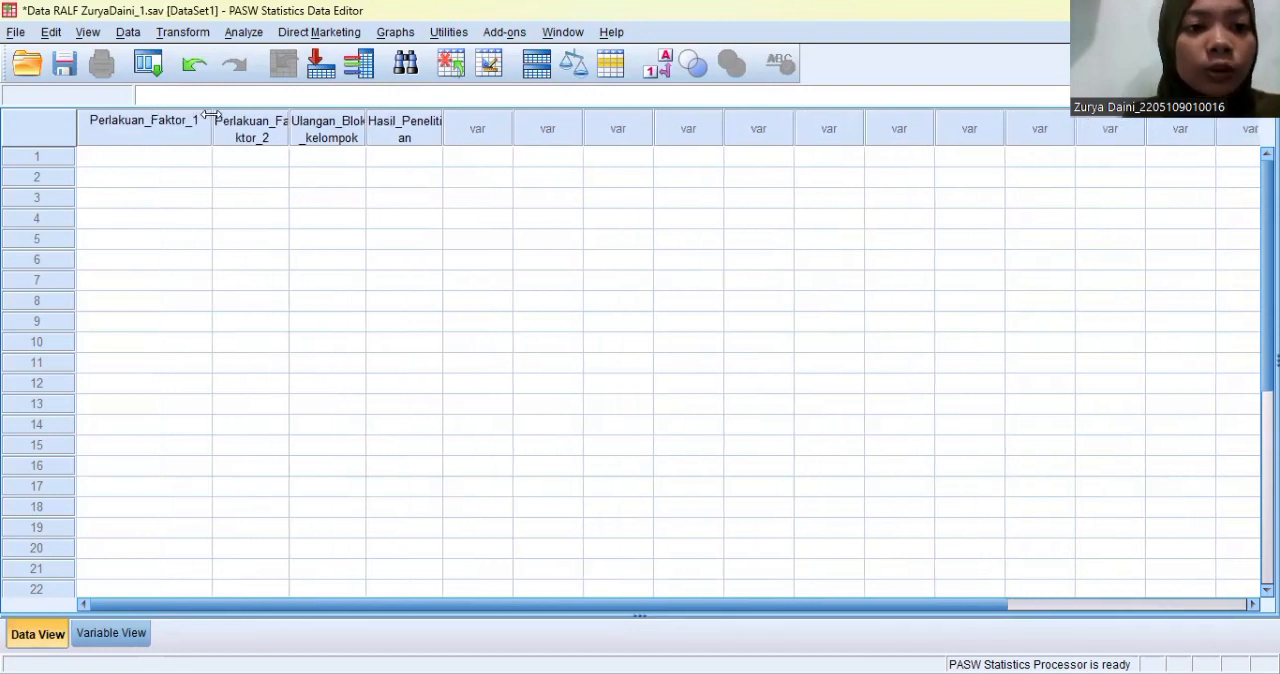
drag(289, 118, 345, 117)
drag(424, 116, 500, 114)
drag(577, 115, 616, 112)
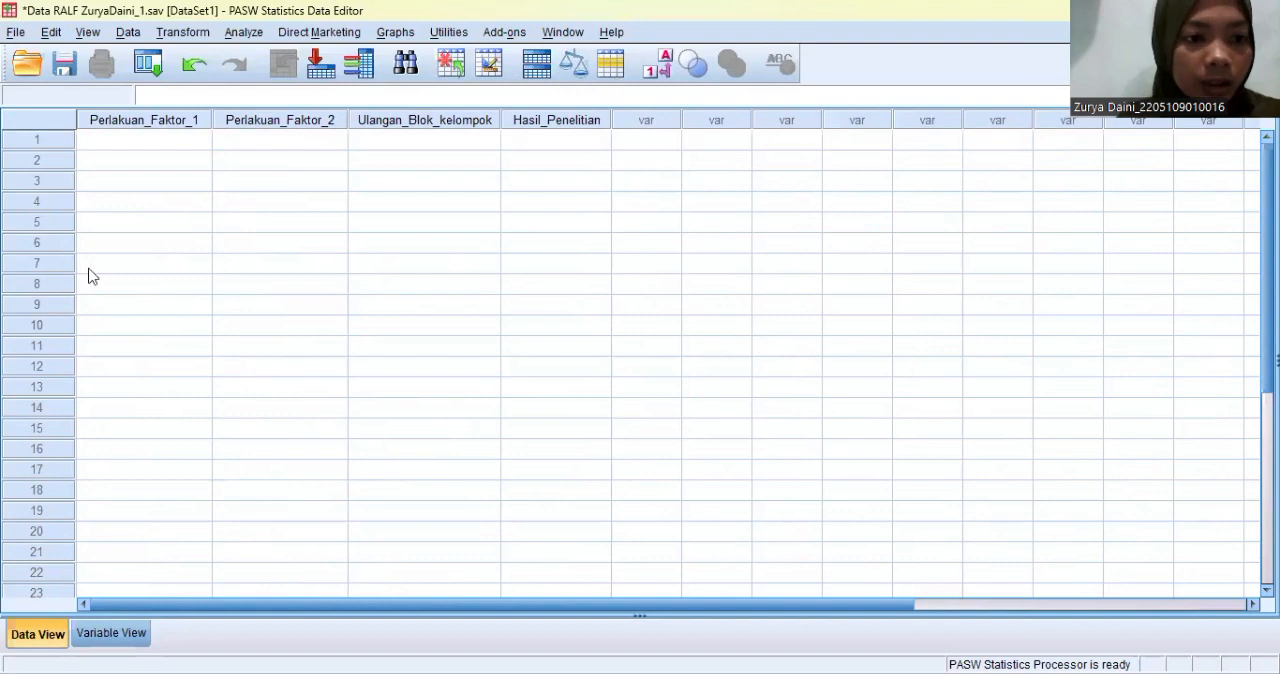
- Copy cells A2:D25 from the Data RALF sheet in Google Sheets and paste them into the PASW data grid from row 1 of Perlakuan_Faktor_1
key(alt+Tab)
drag(116, 343, 388, 562)
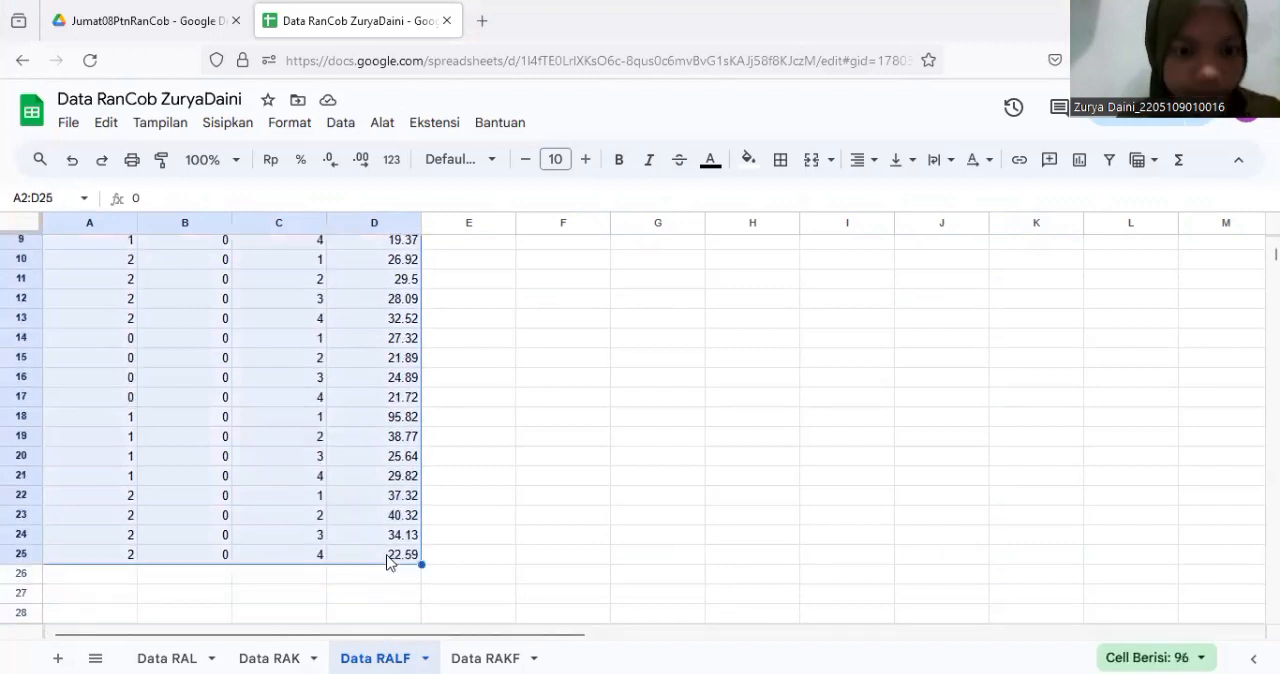
key(ctrl+c)
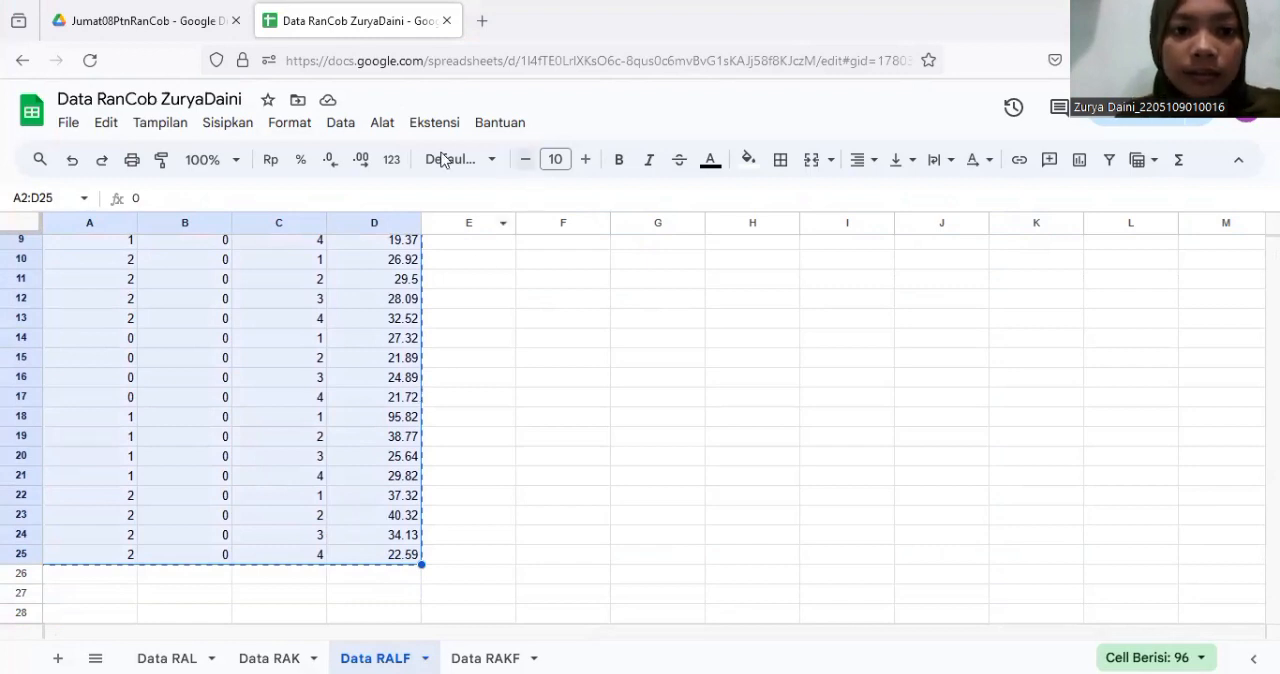
key(alt+Tab)
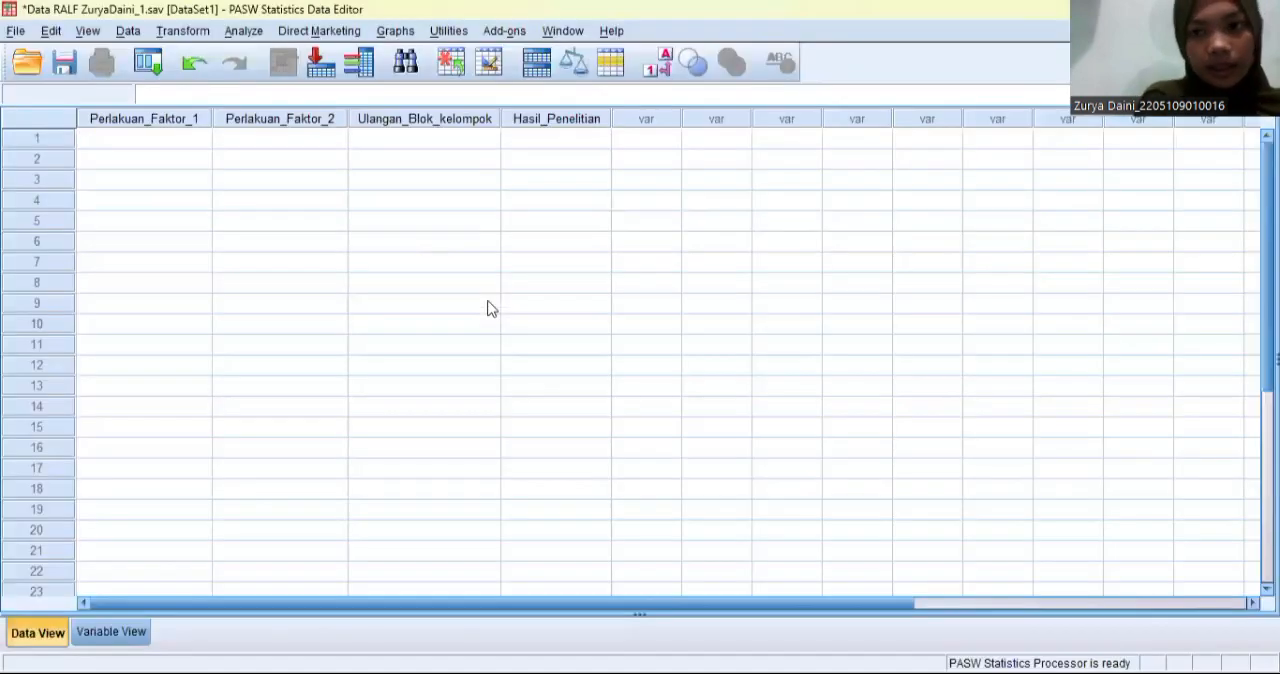
right_click(128, 143)
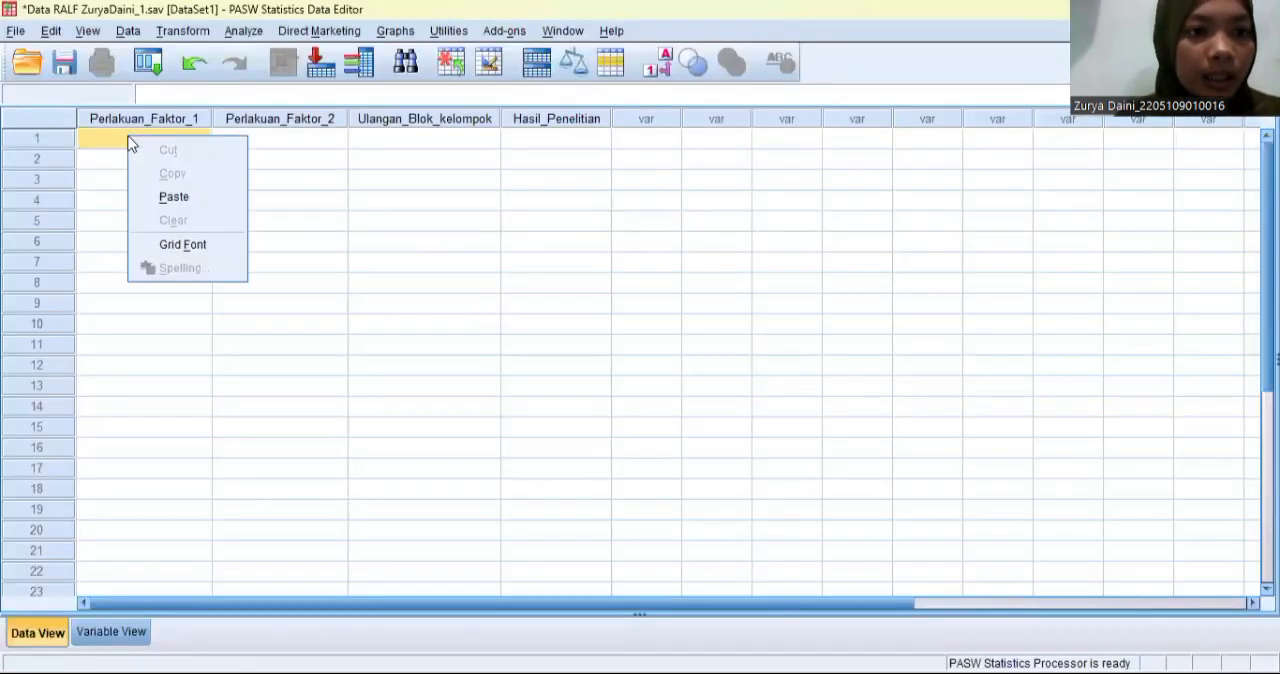
click(176, 198)
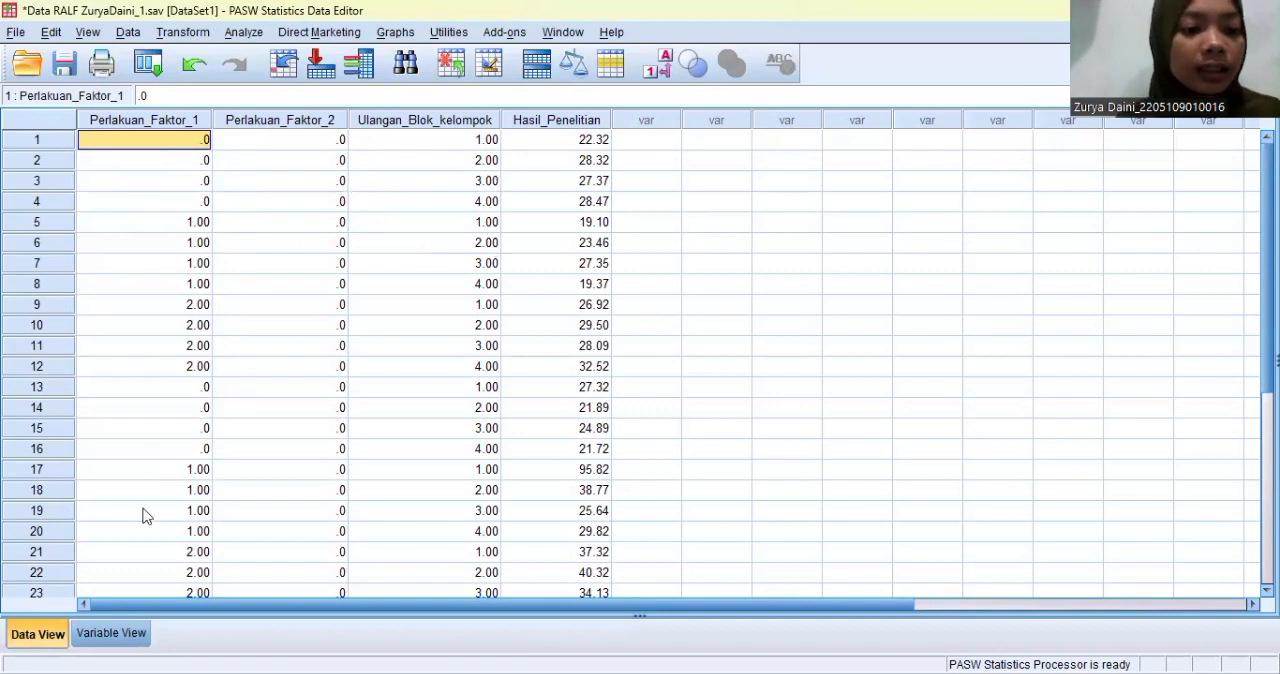
- Set the decimals of Perlakuan_Faktor_1, Perlakuan_Faktor_2 and Ulangan_Blok_kelompok to 0
click(122, 637)
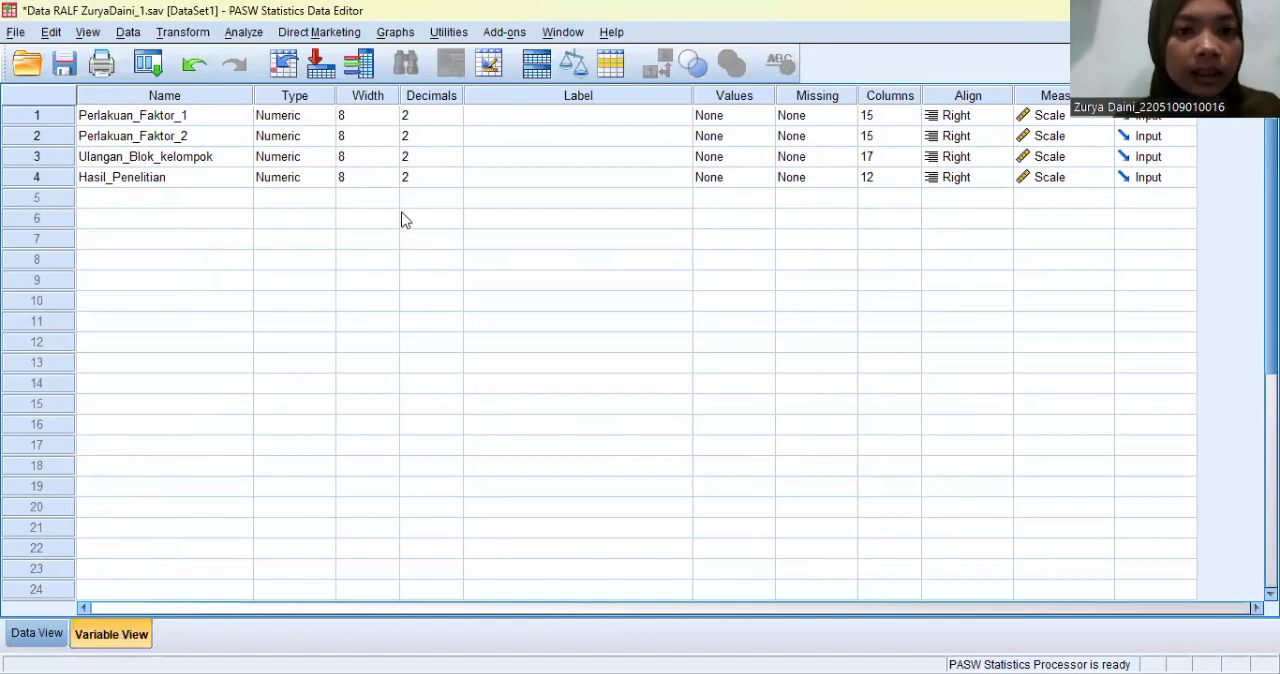
click(457, 122)
click(455, 120)
click(455, 120)
click(455, 141)
click(455, 141)
click(455, 141)
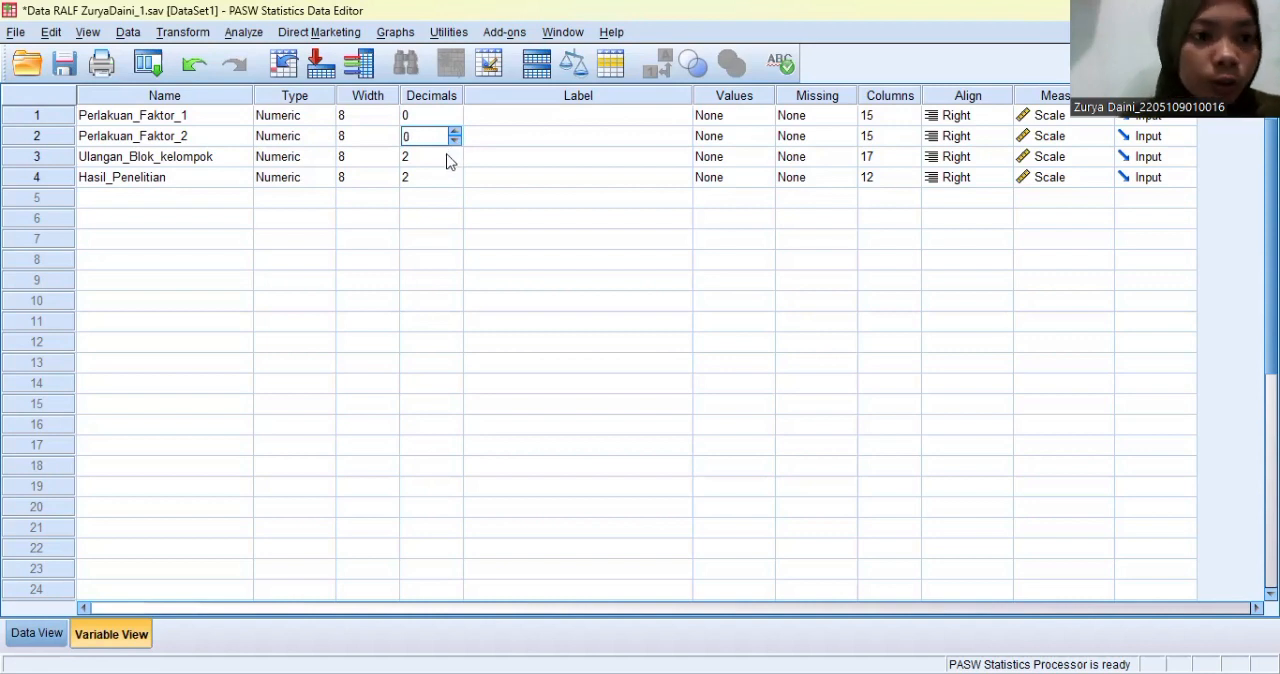
click(458, 158)
click(455, 161)
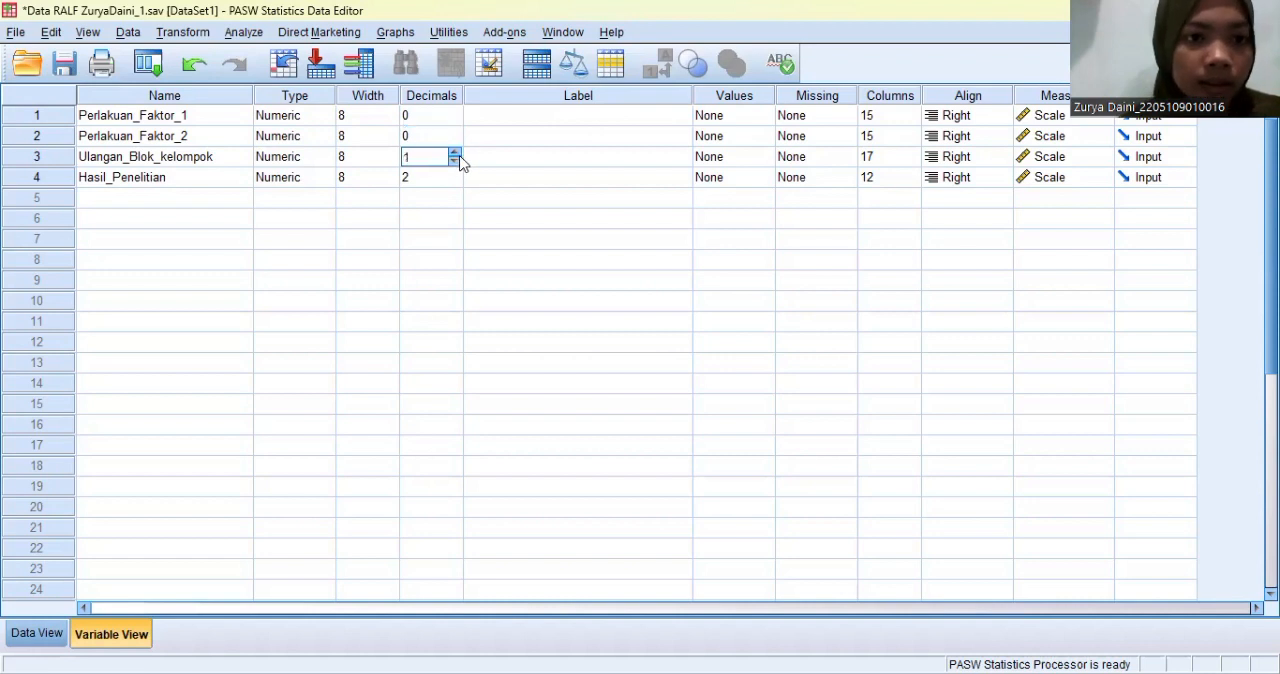
click(454, 161)
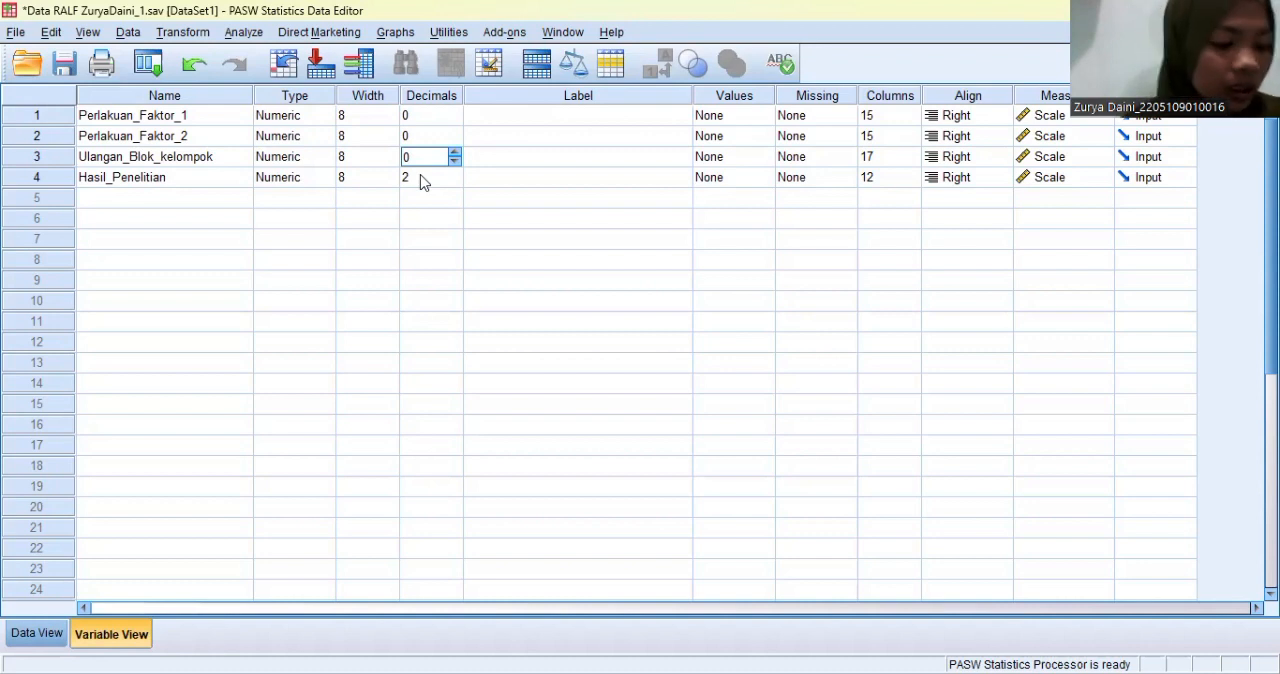
- Label the variable Perlakuan_Faktor_1 as Phospat and Perlakuan_Faktor_2 as Kapur
click(486, 116)
click(487, 115)
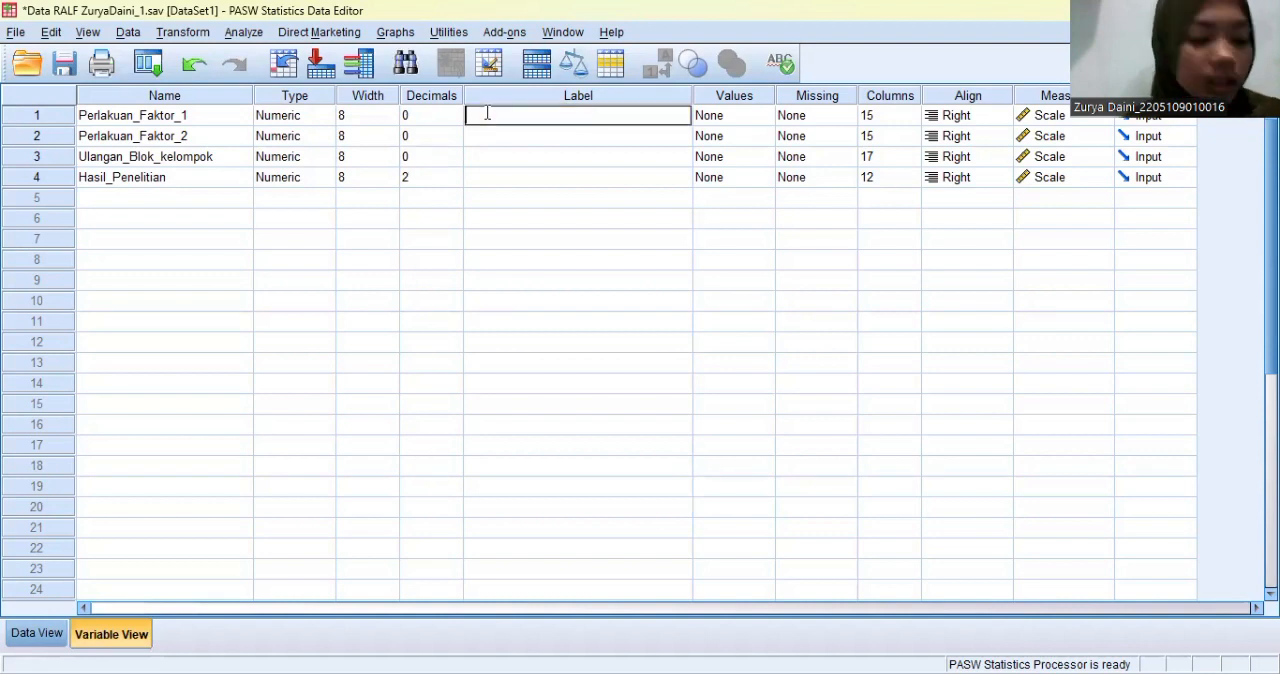
text(Phospat)
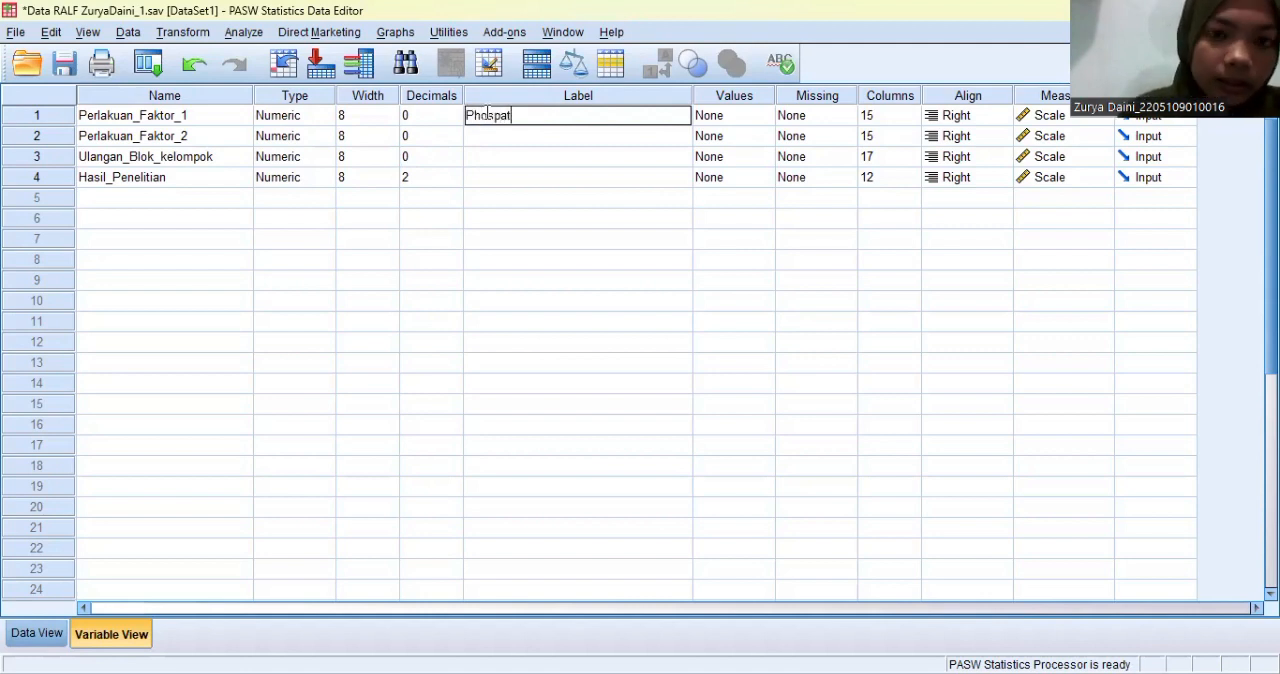
click(489, 137)
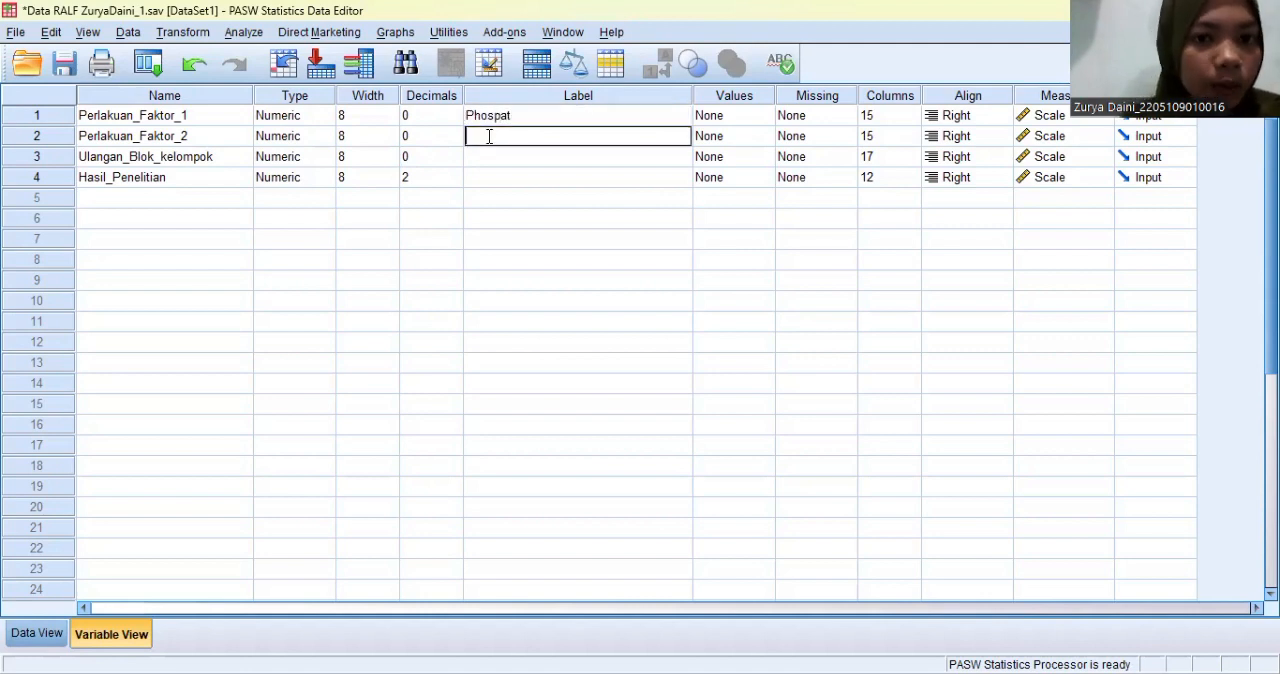
text(Kapur)
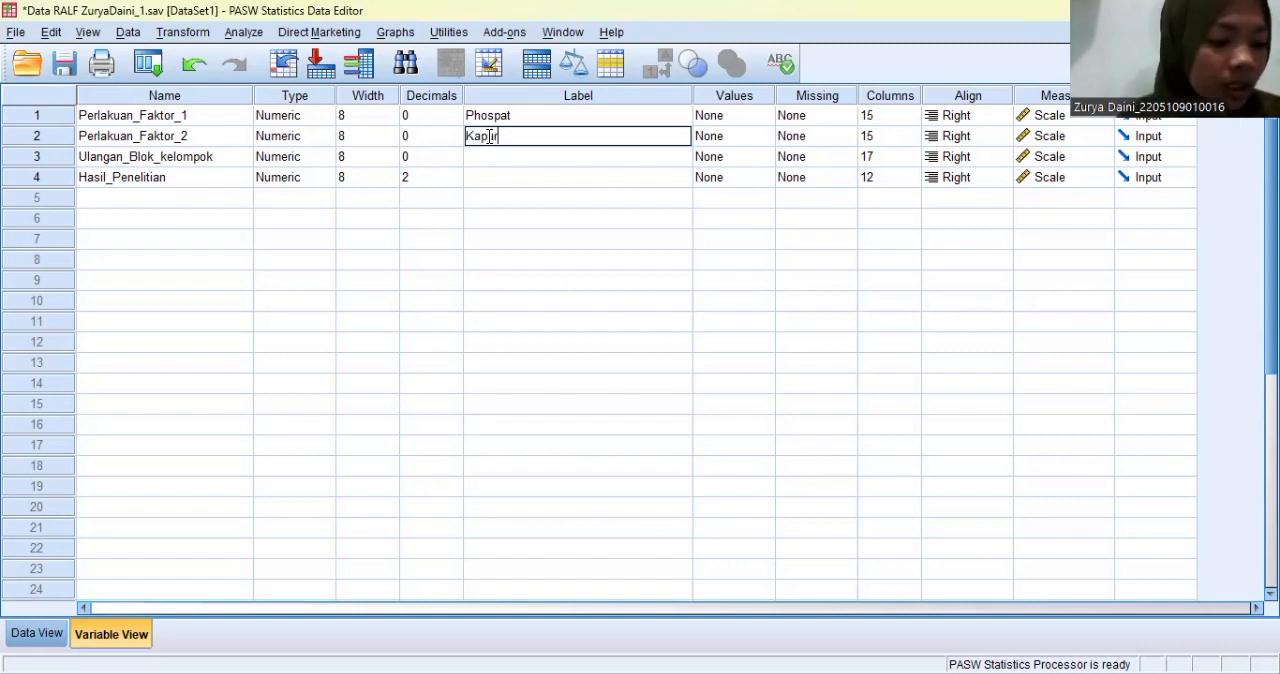
- Label the variable Hasil_Penelitian as "Hasil Biji Kering Kacang Tanah (g/pot)"
click(481, 177)
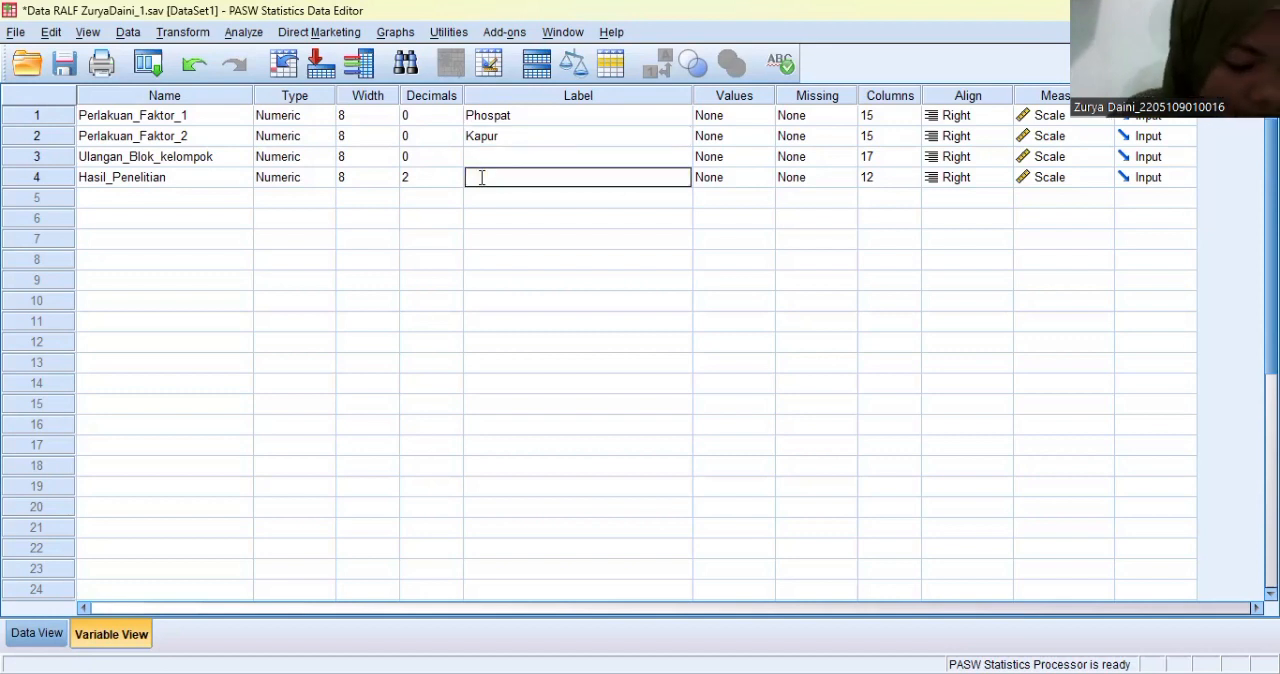
text(Hasil)
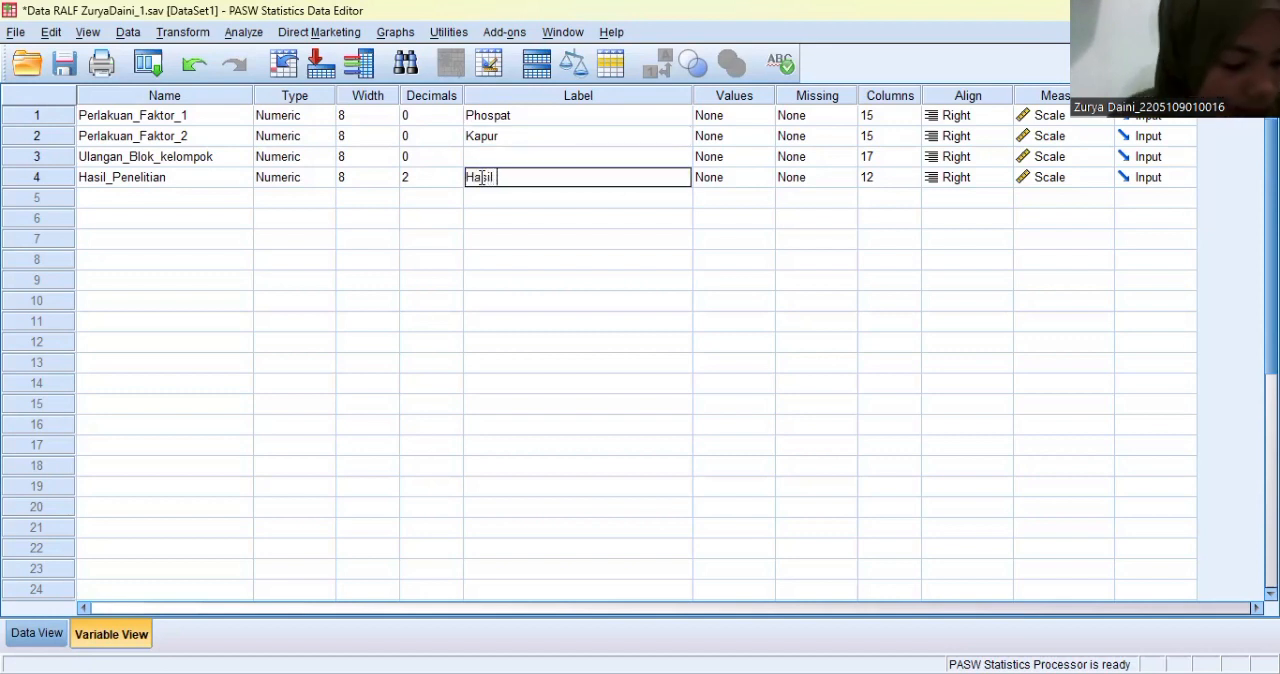
text( Biji)
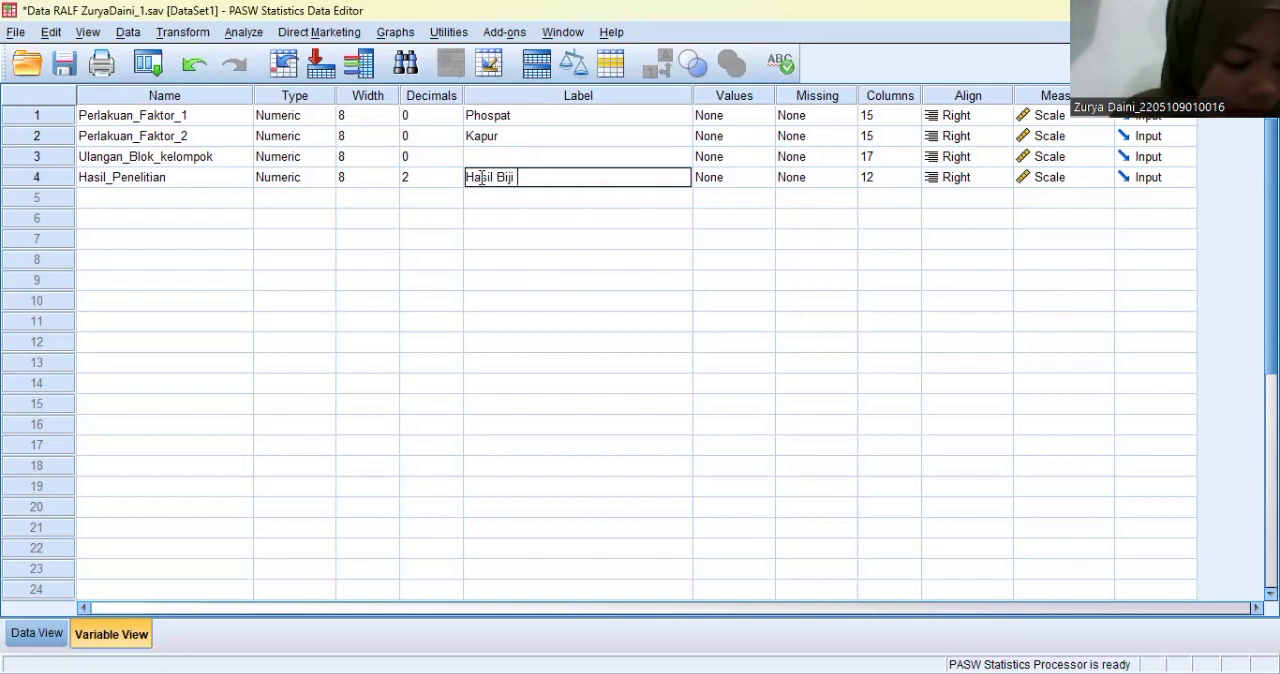
text( Keri)
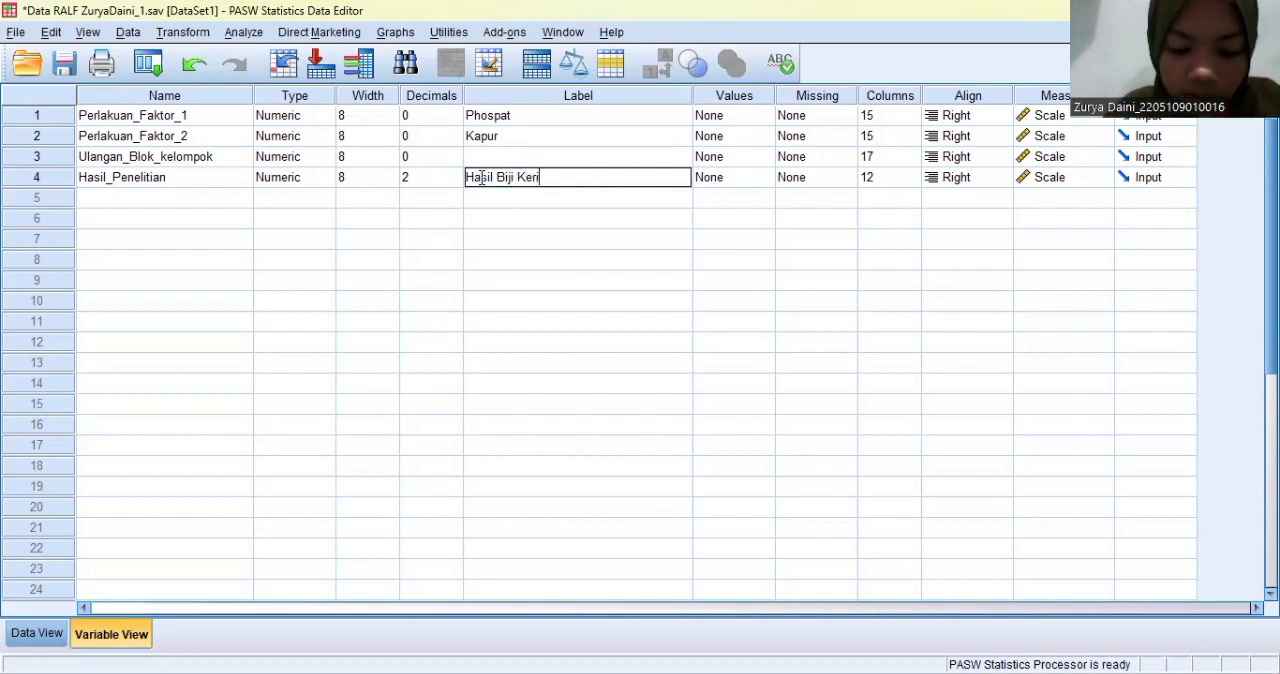
text(ng Kacang )
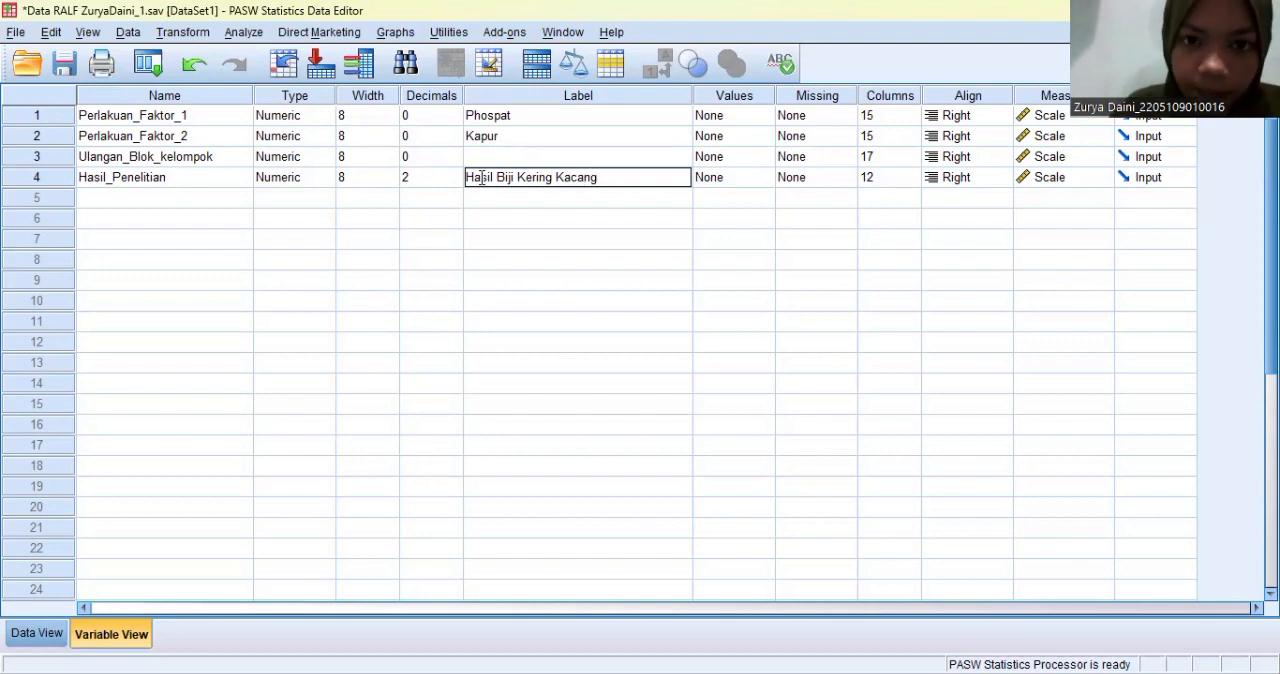
text(Tanah)
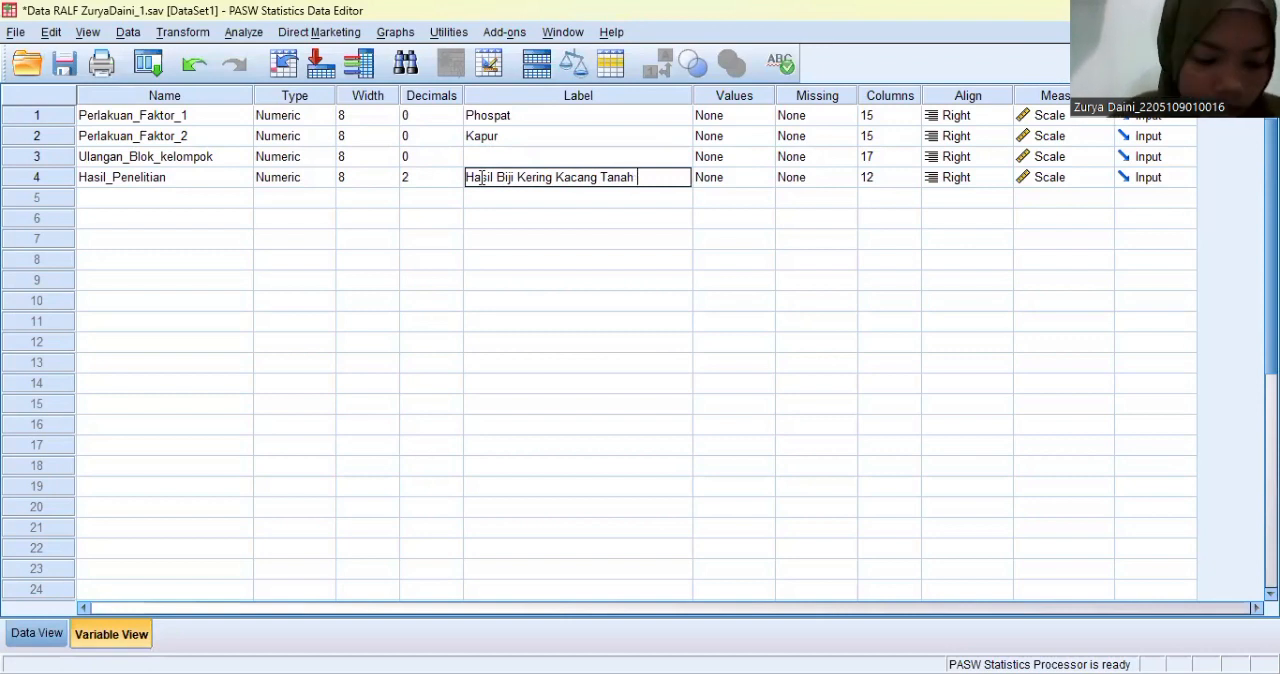
text( (g)
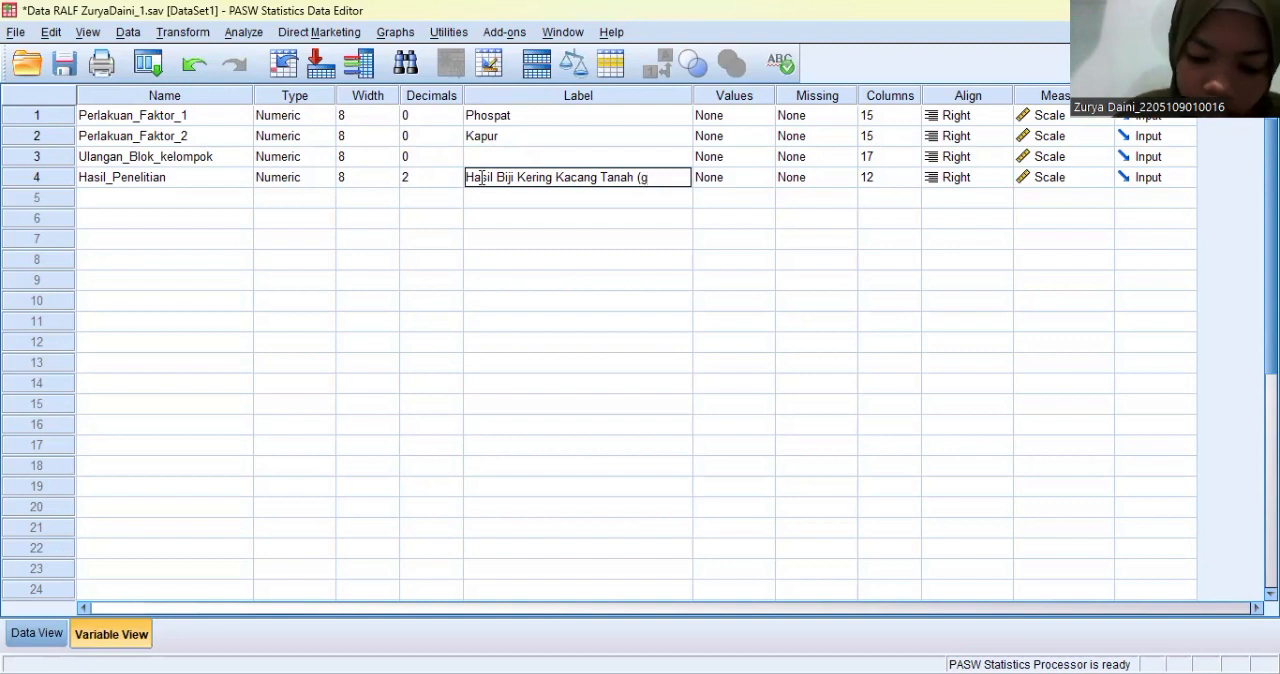
text(/pot))
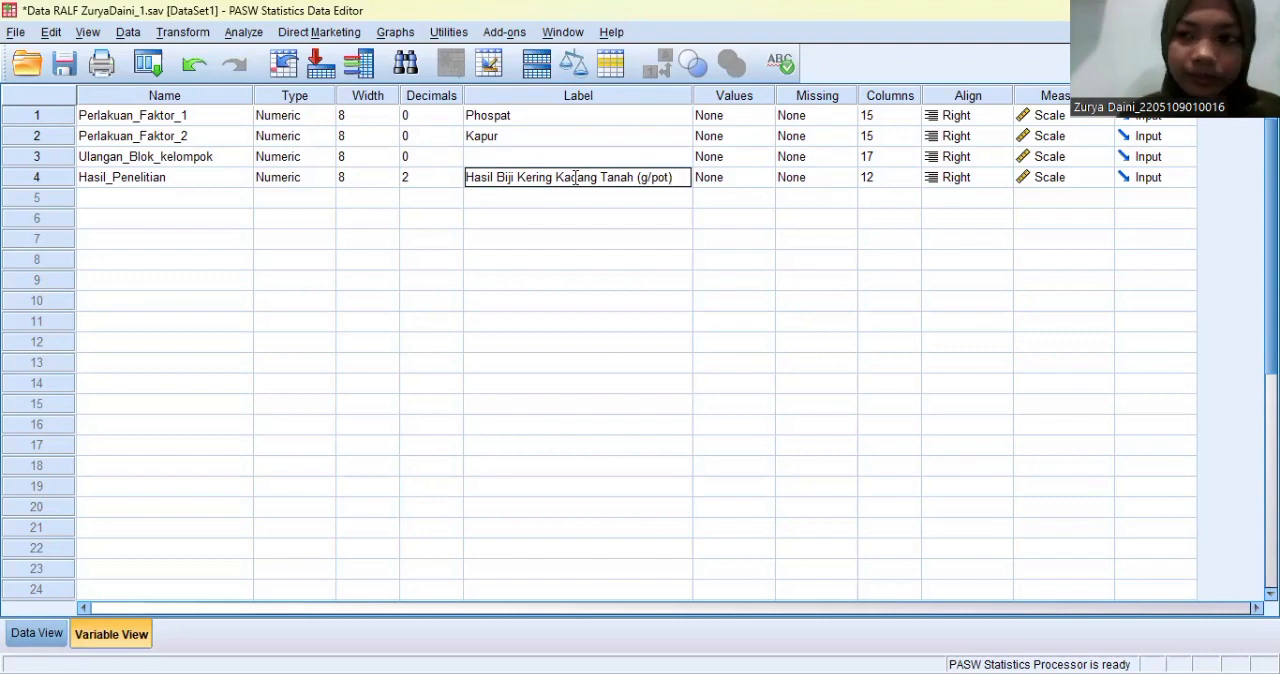
- Add a value label to Perlakuan_Faktor_1 that defines value 0 as "P0 = 0 gram P2O5/pot"
click(760, 116)
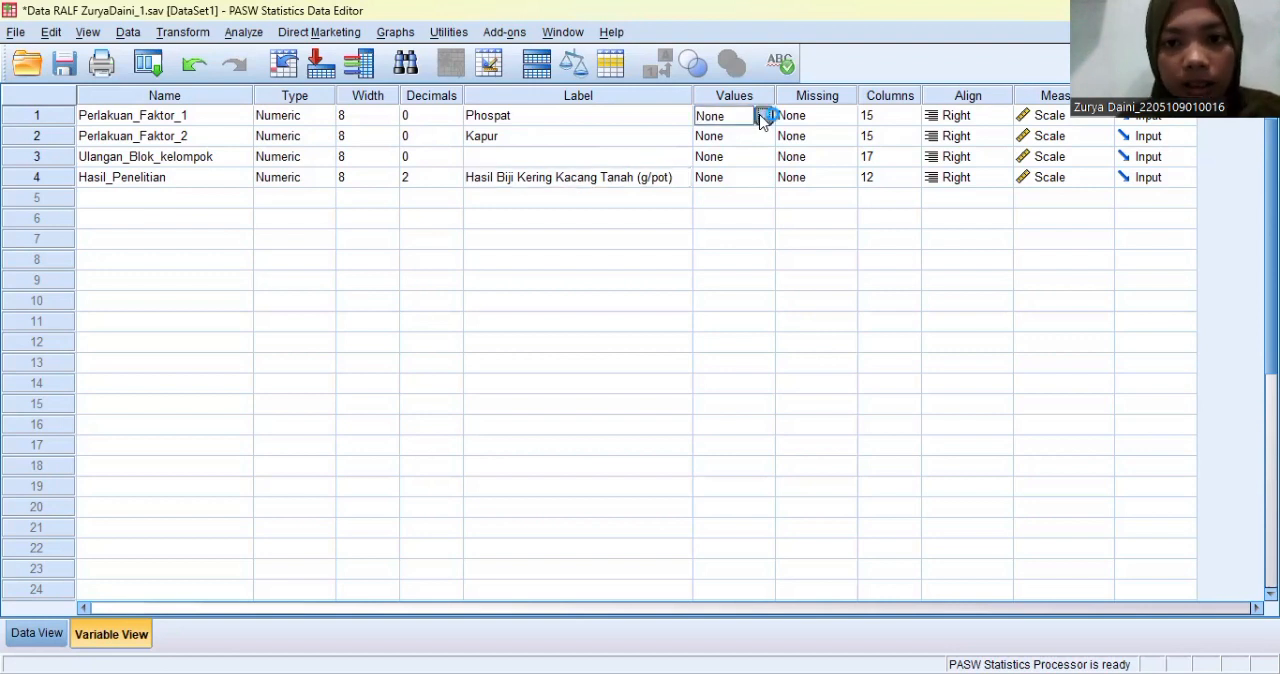
click(762, 116)
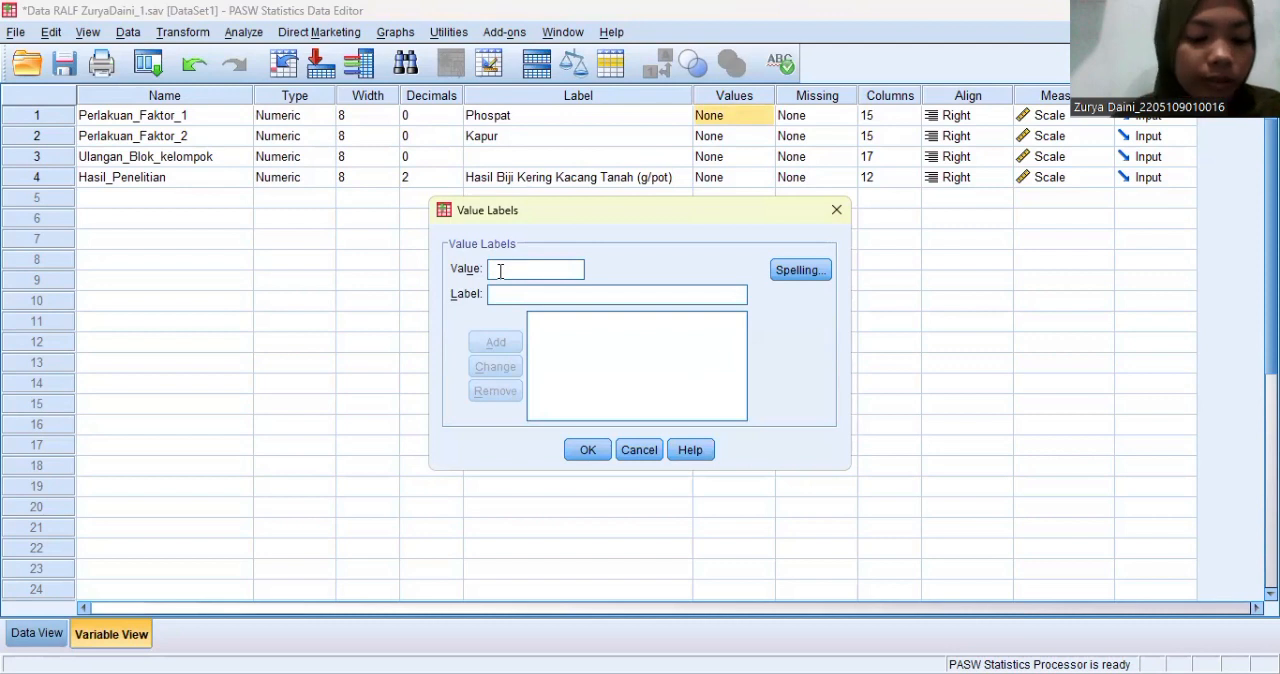
text(0)
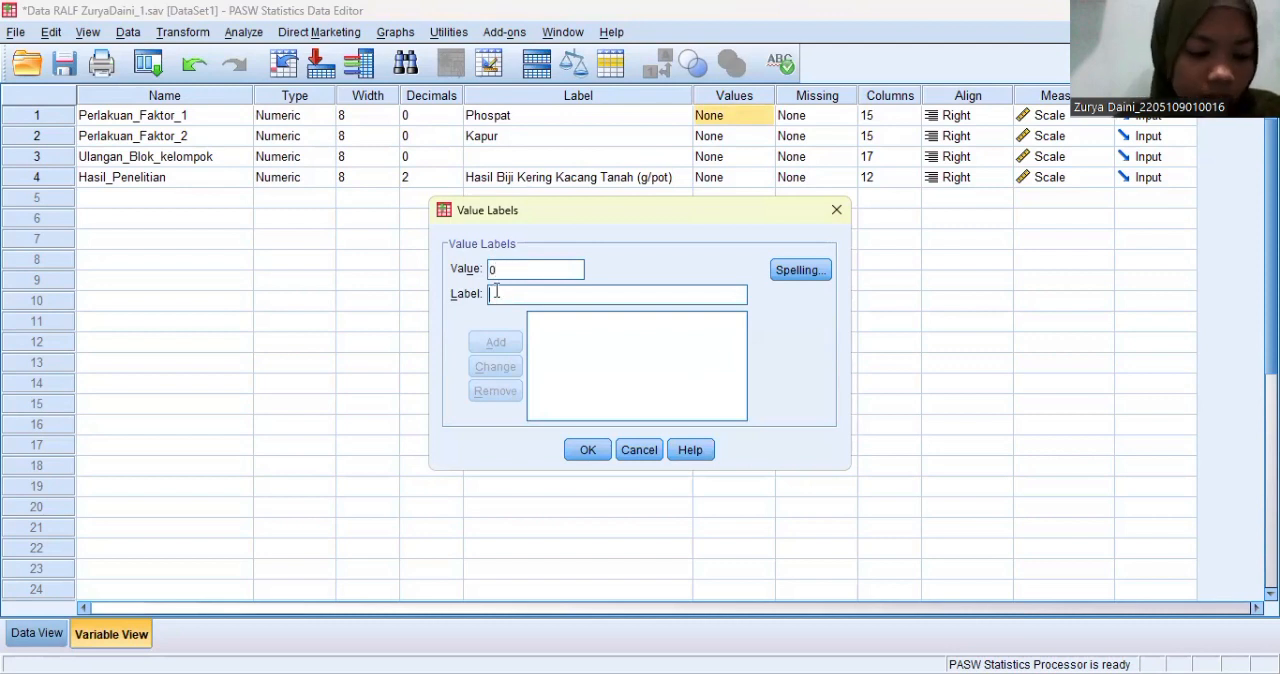
click(496, 291)
text(P0)
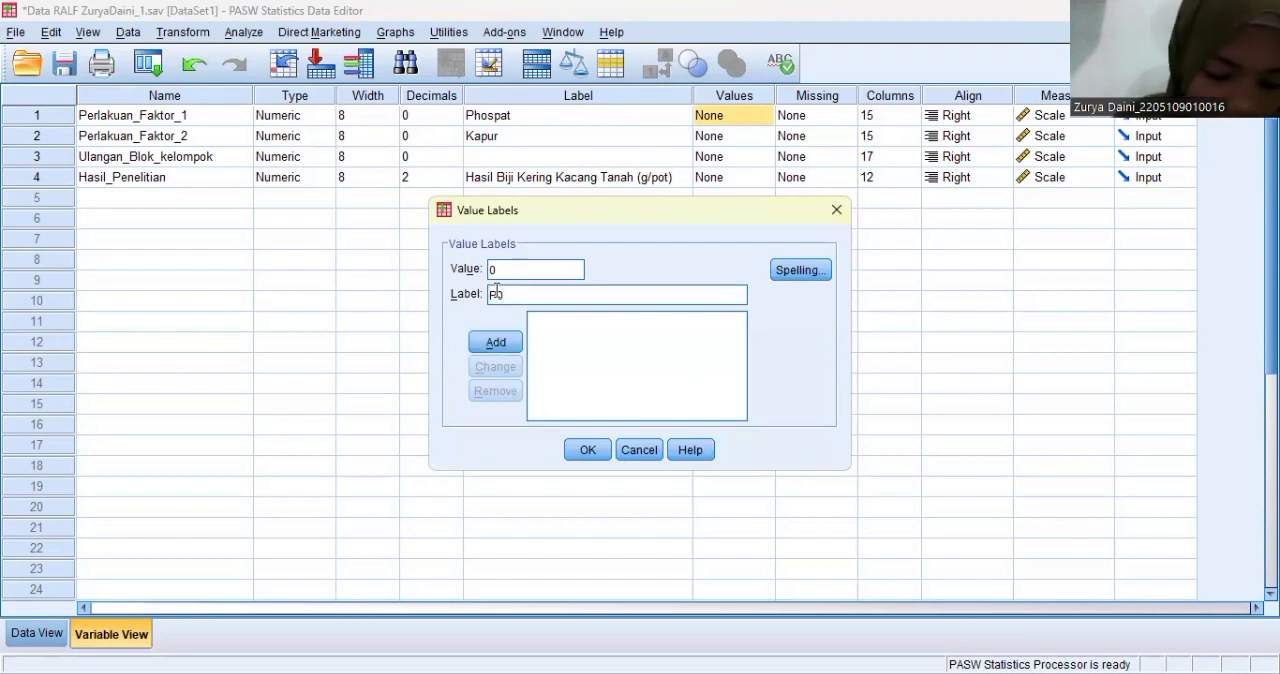
text( =)
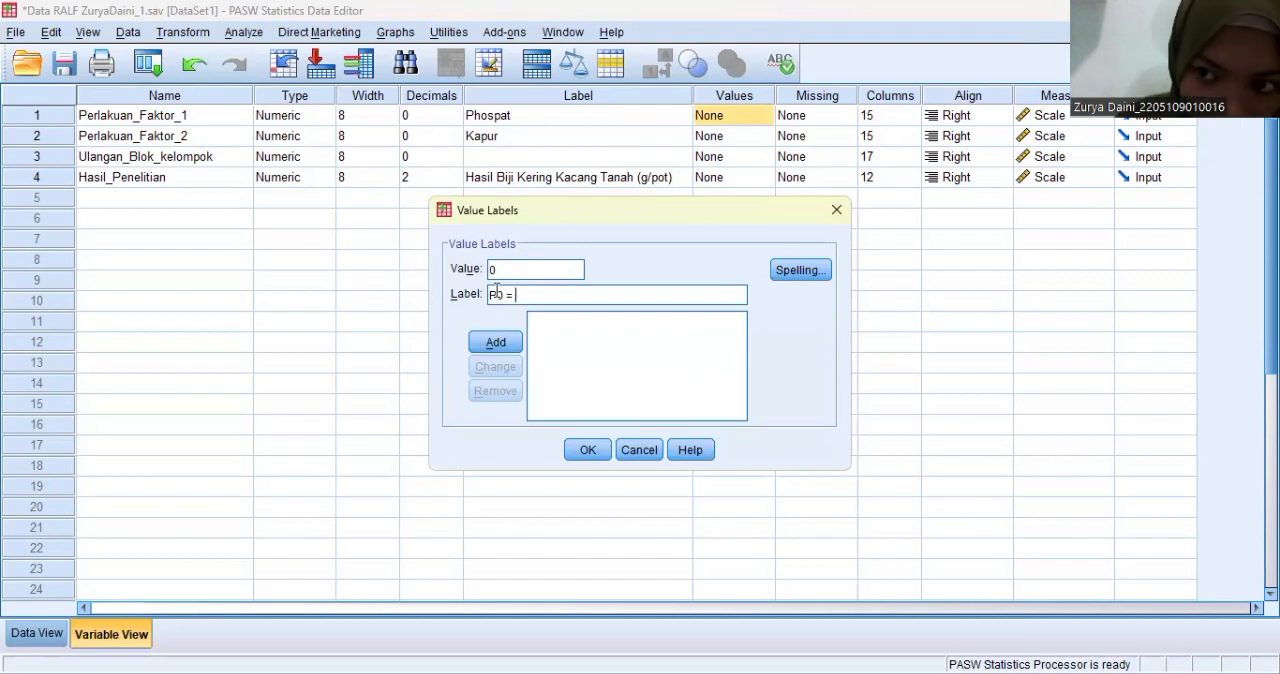
text( 0 gram)
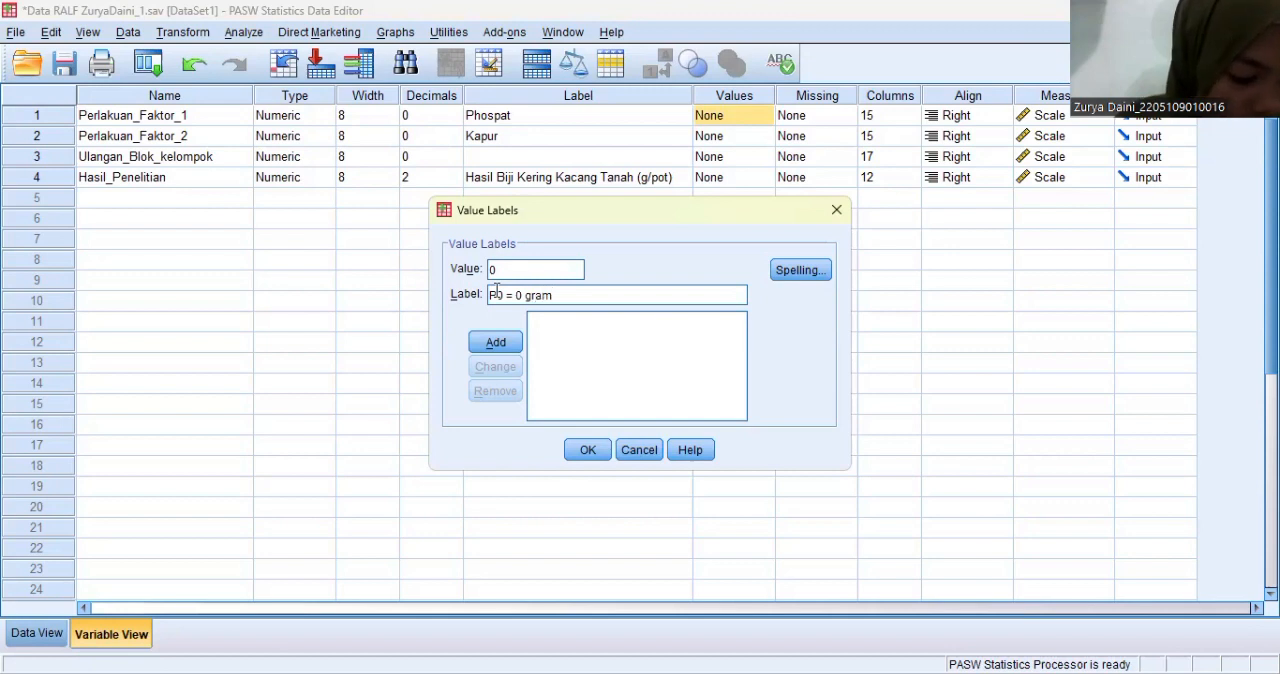
text( P2O5)
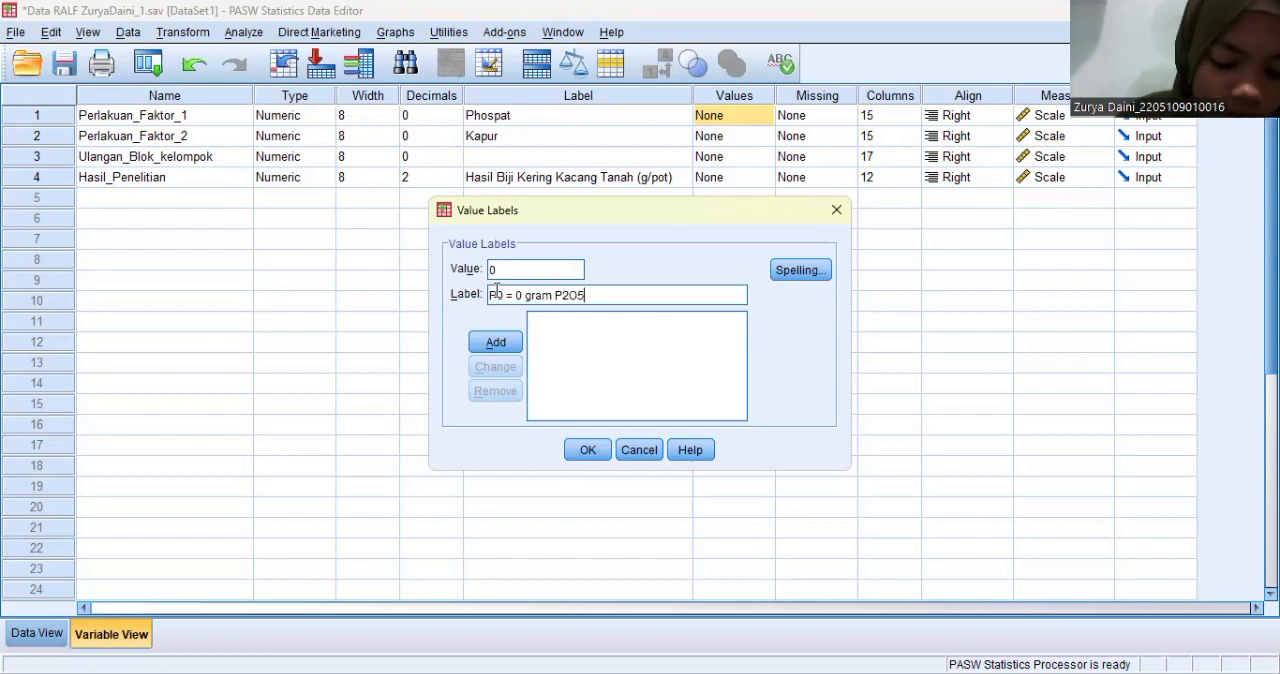
text(/pot)
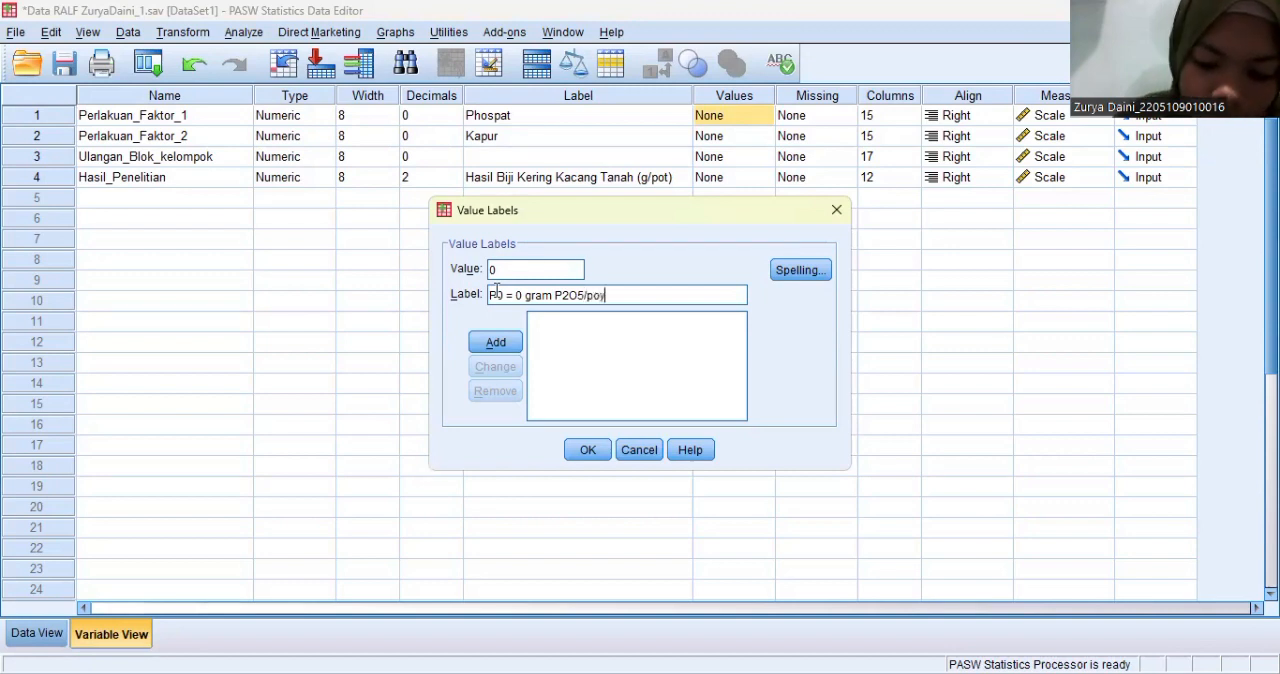
click(496, 343)
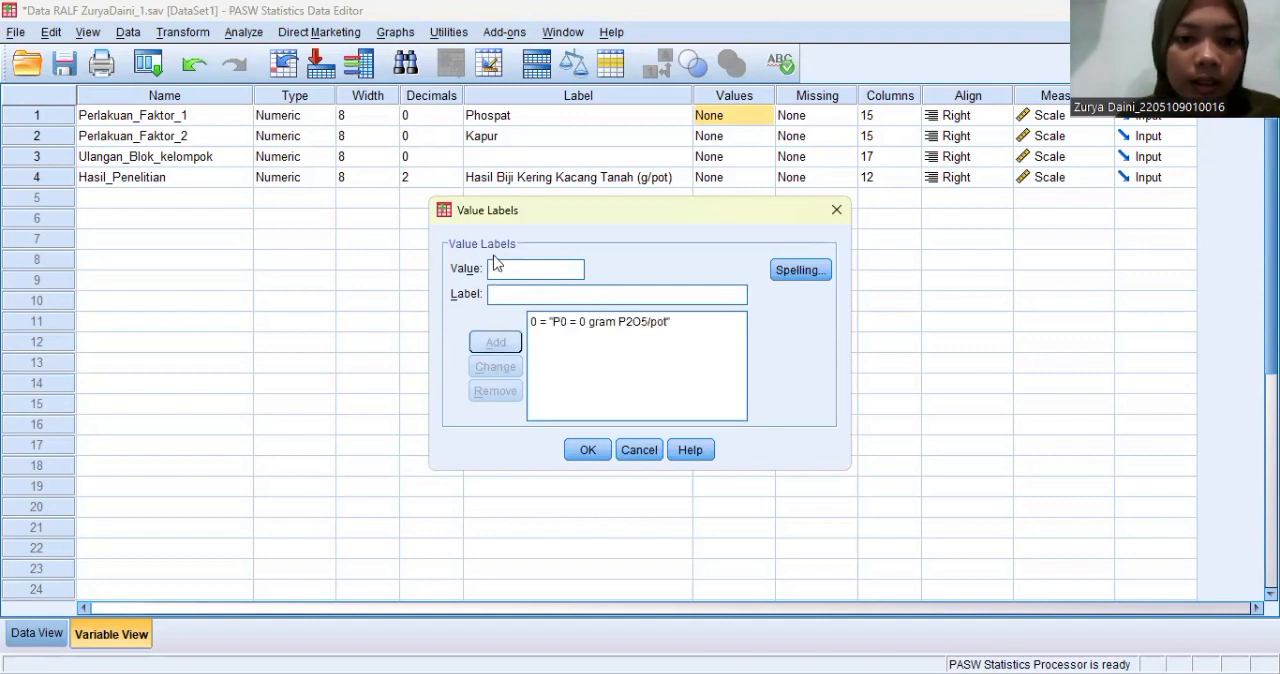
- Add the label "P1 = 1,75 gram P2O5/pot" for value 1 of Perlakuan_Faktor_1
text(1)
click(498, 293)
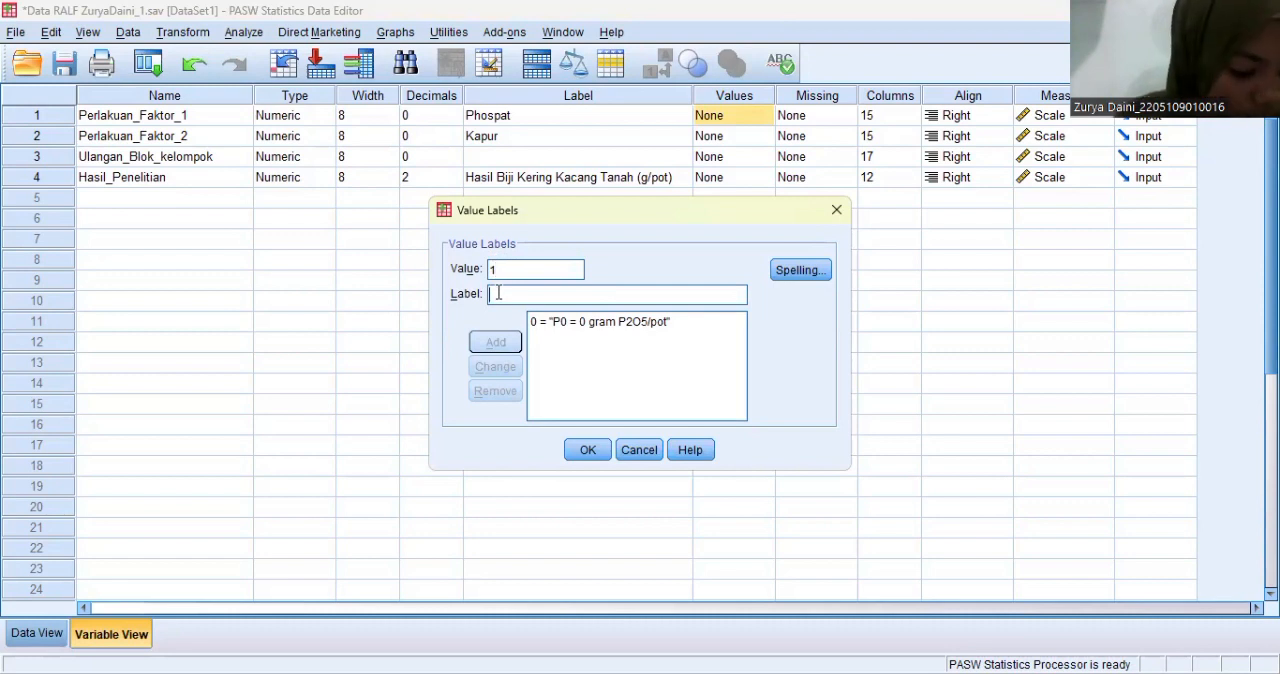
text(P1 =)
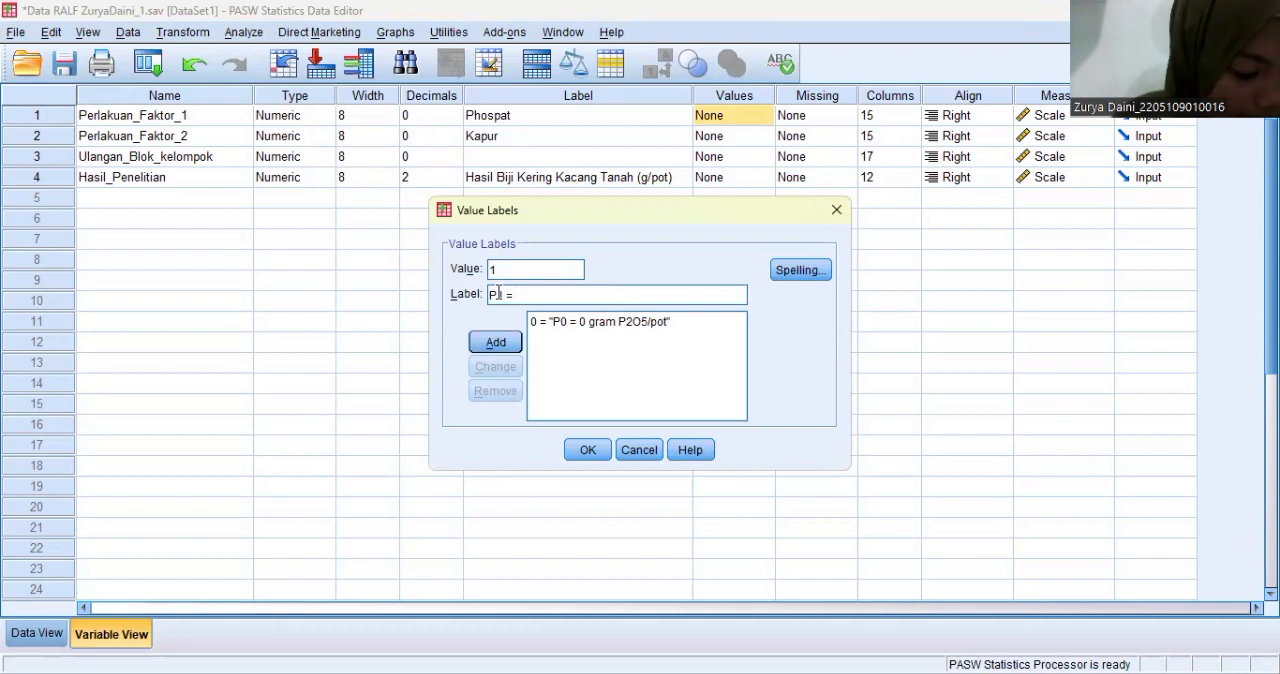
text(1)
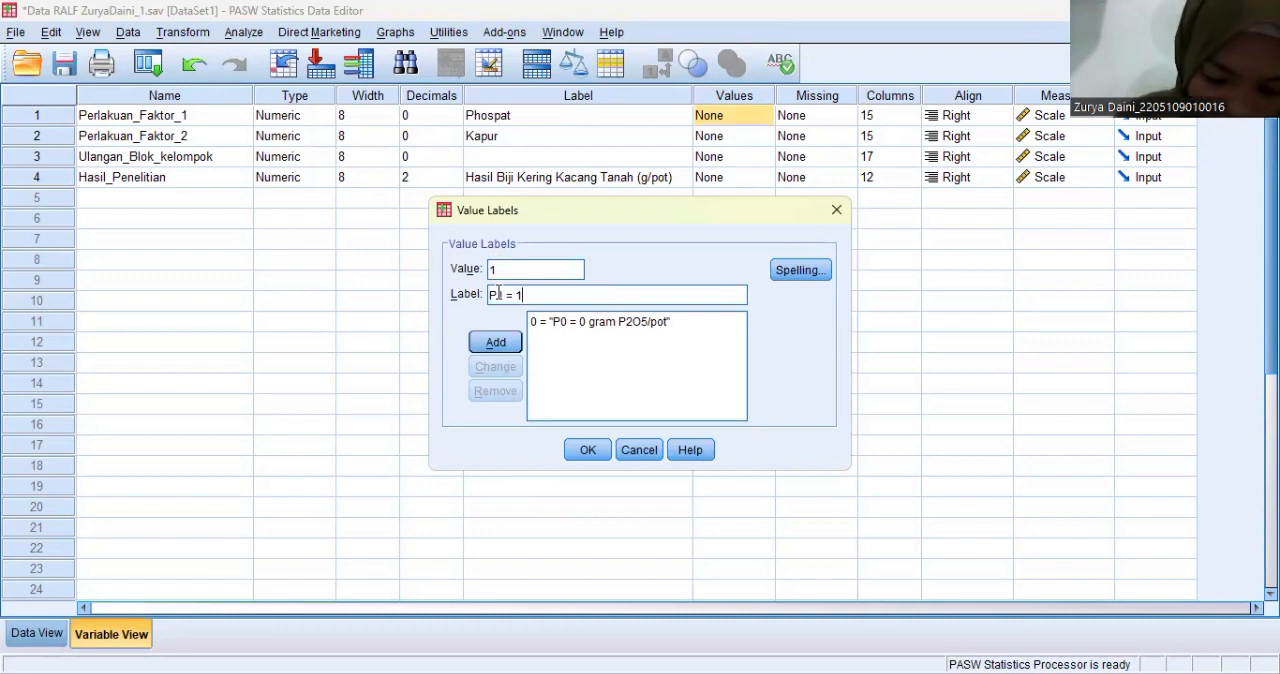
text( 75 gram P2O5/pot)
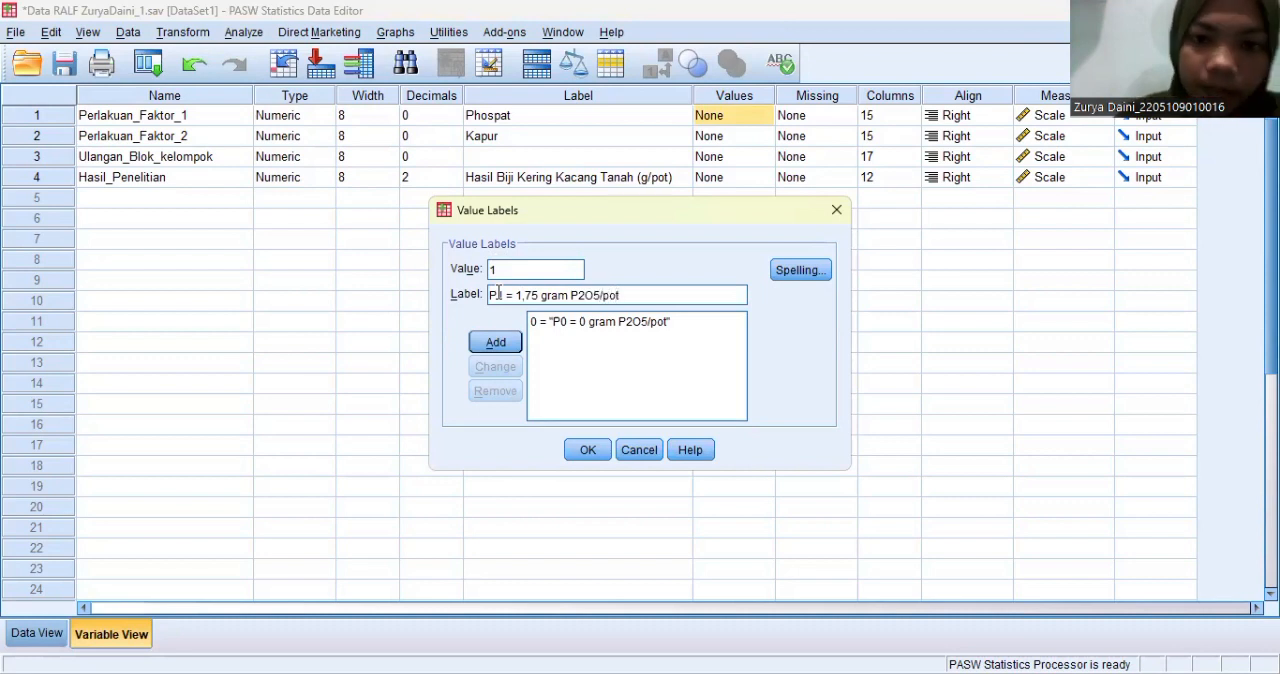
click(500, 343)
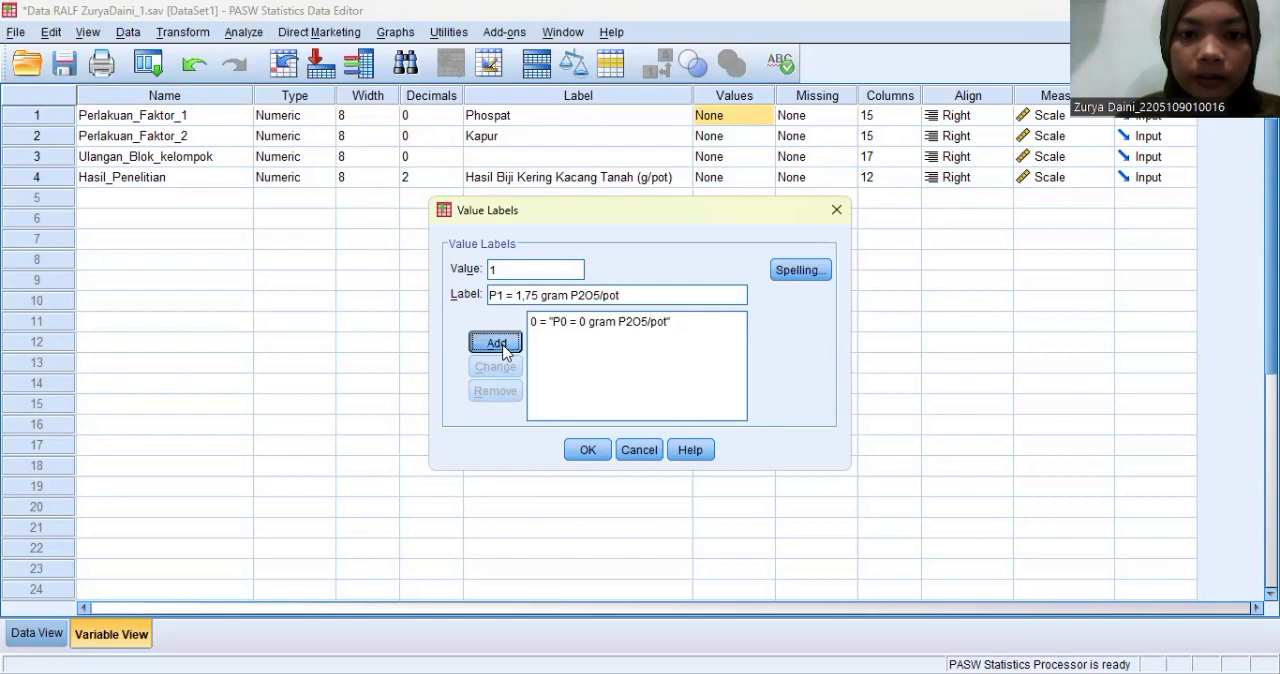
- Add the label "P2 = #,50 gram P2O5/pot" for value 2 of Perlakuan_Faktor_1
text(2)
click(500, 290)
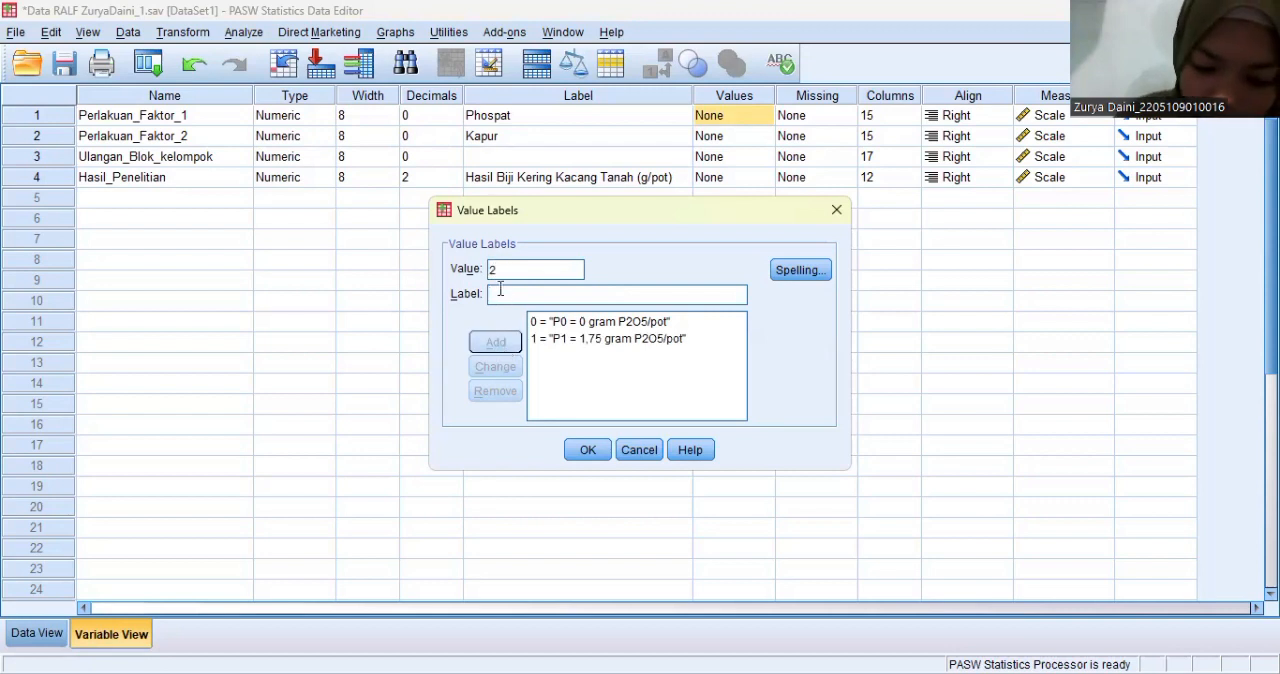
text(P2 =m)
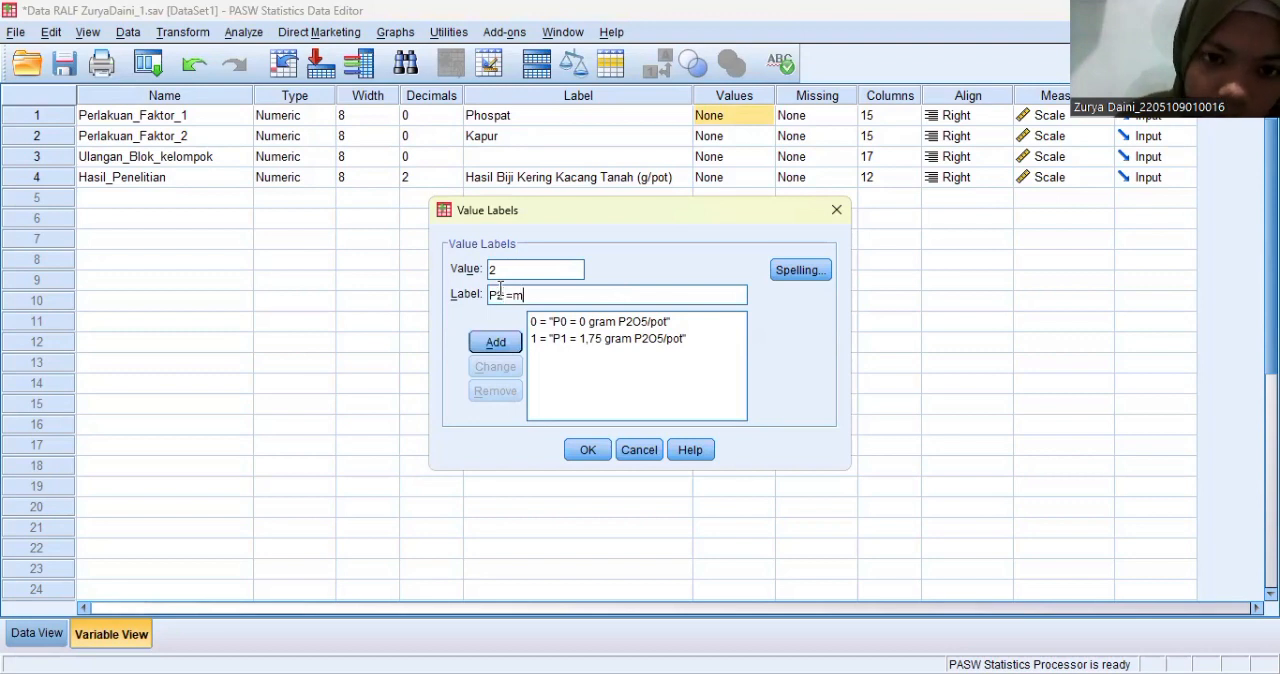
key(BackSpace)
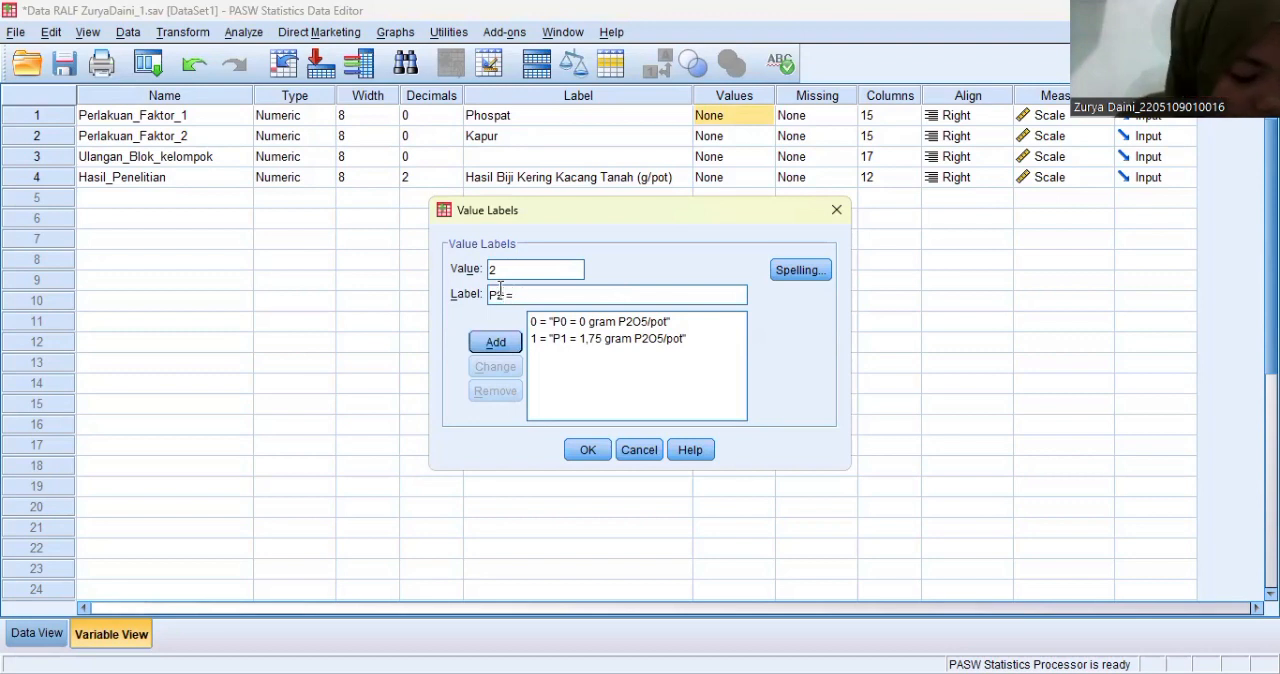
text(#,5)
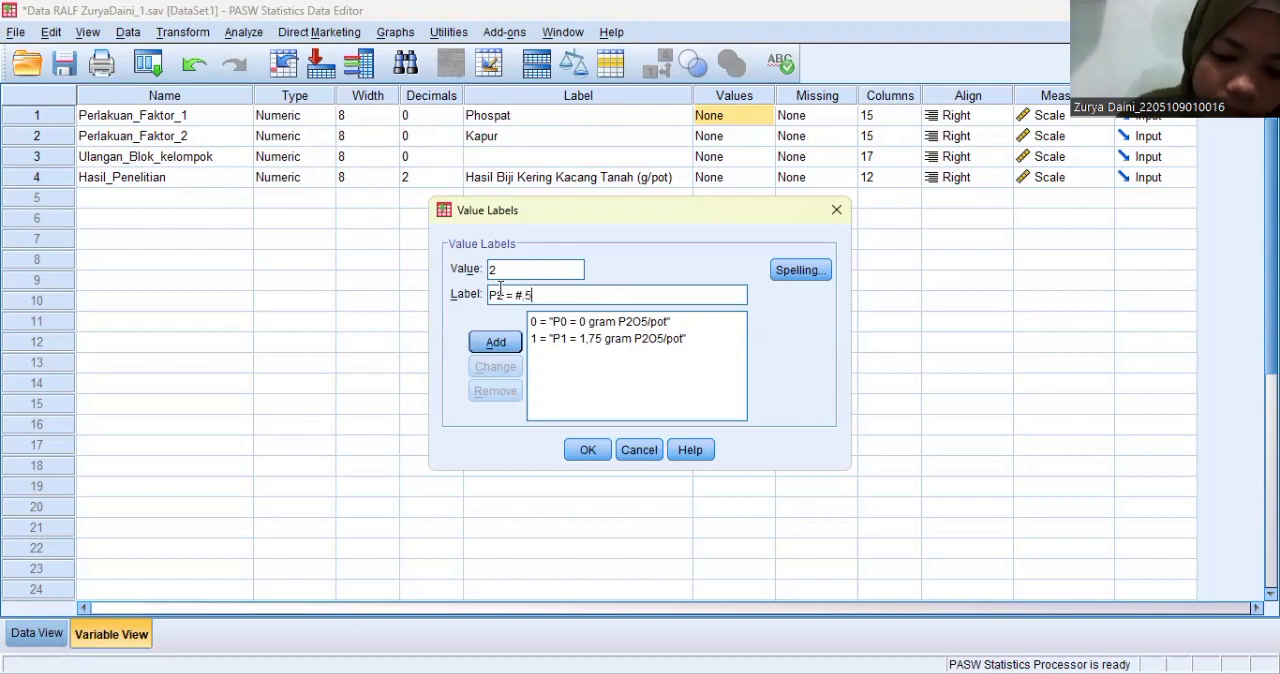
text(0 g)
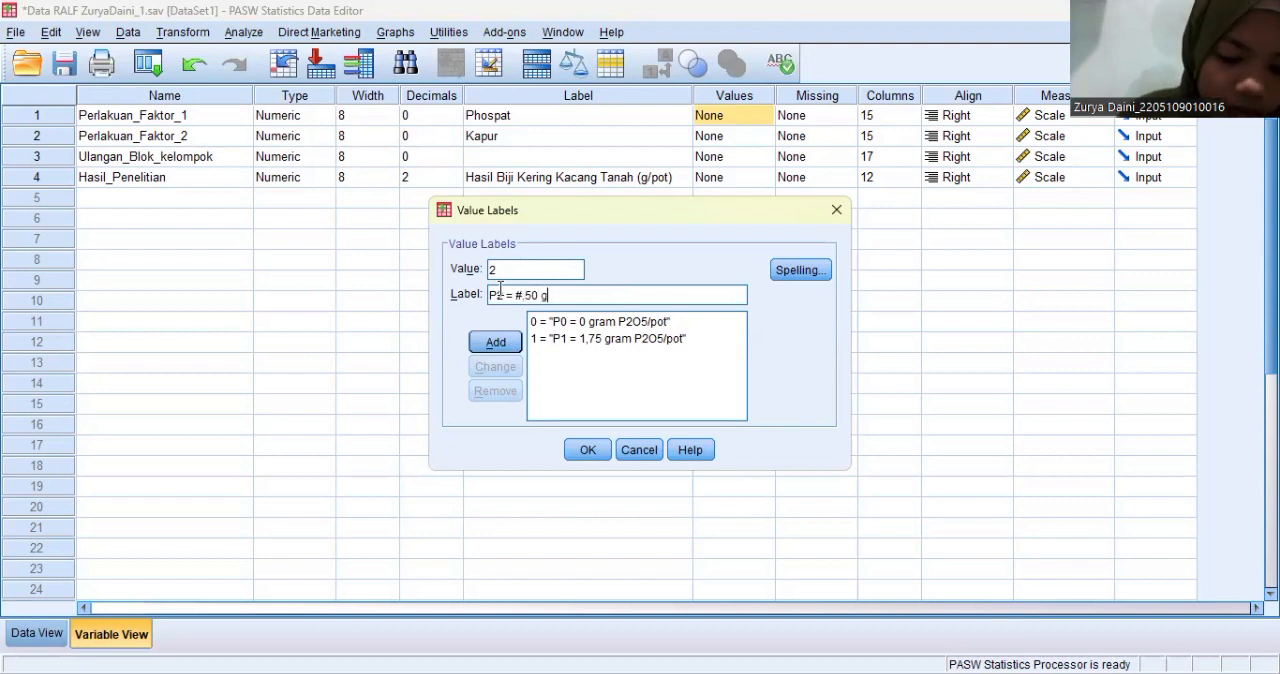
text(ram P2O5)
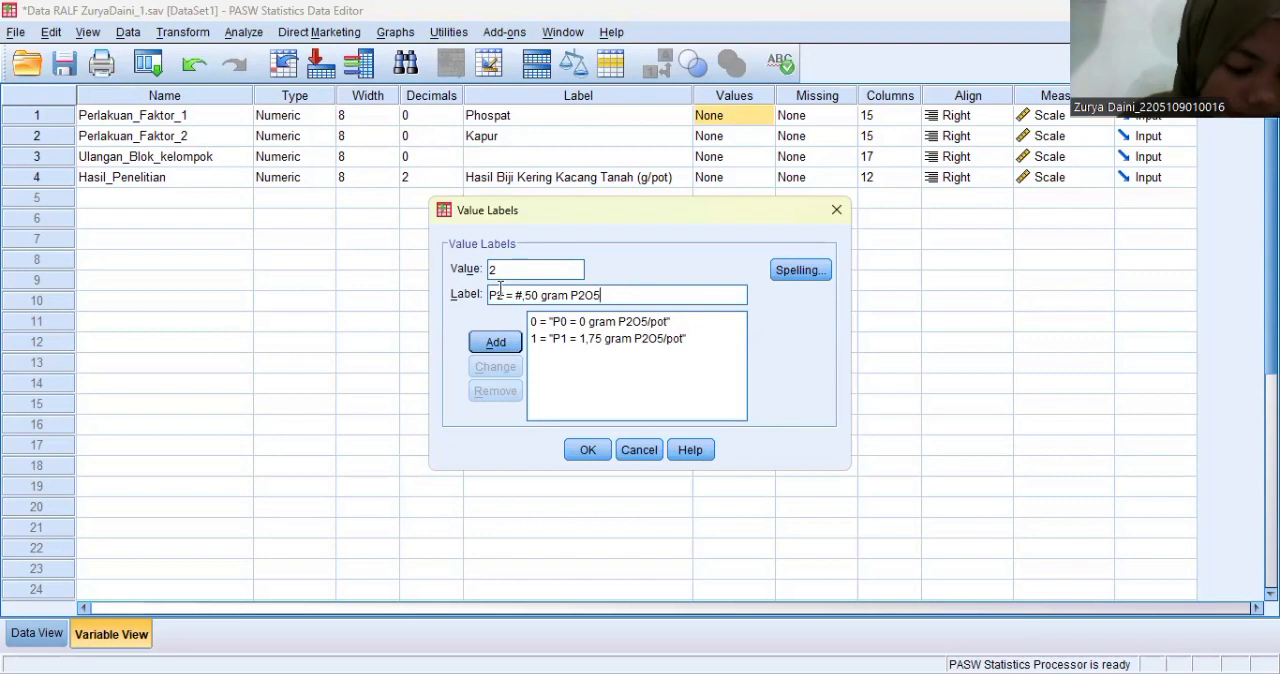
text(/pot)
click(512, 344)
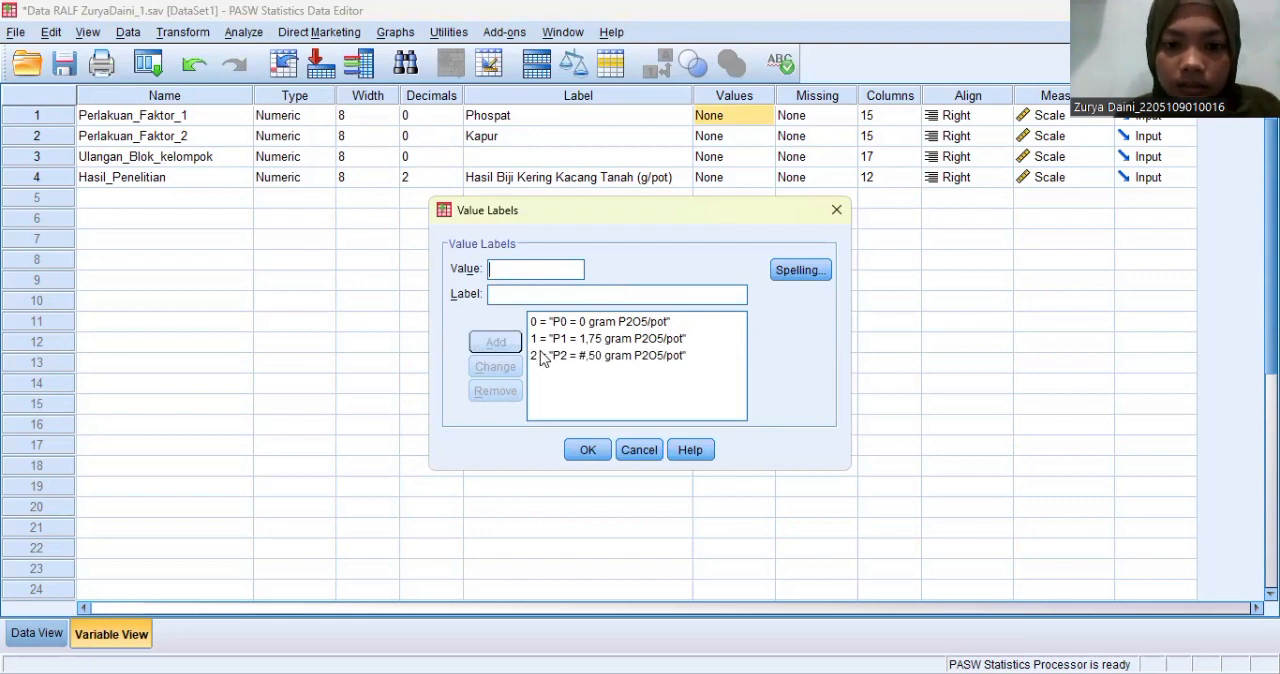
- Correct the label for value 2 to "P2 = 3,50 gram P2O5/pot" and remove that entry from the value labels
click(541, 358)
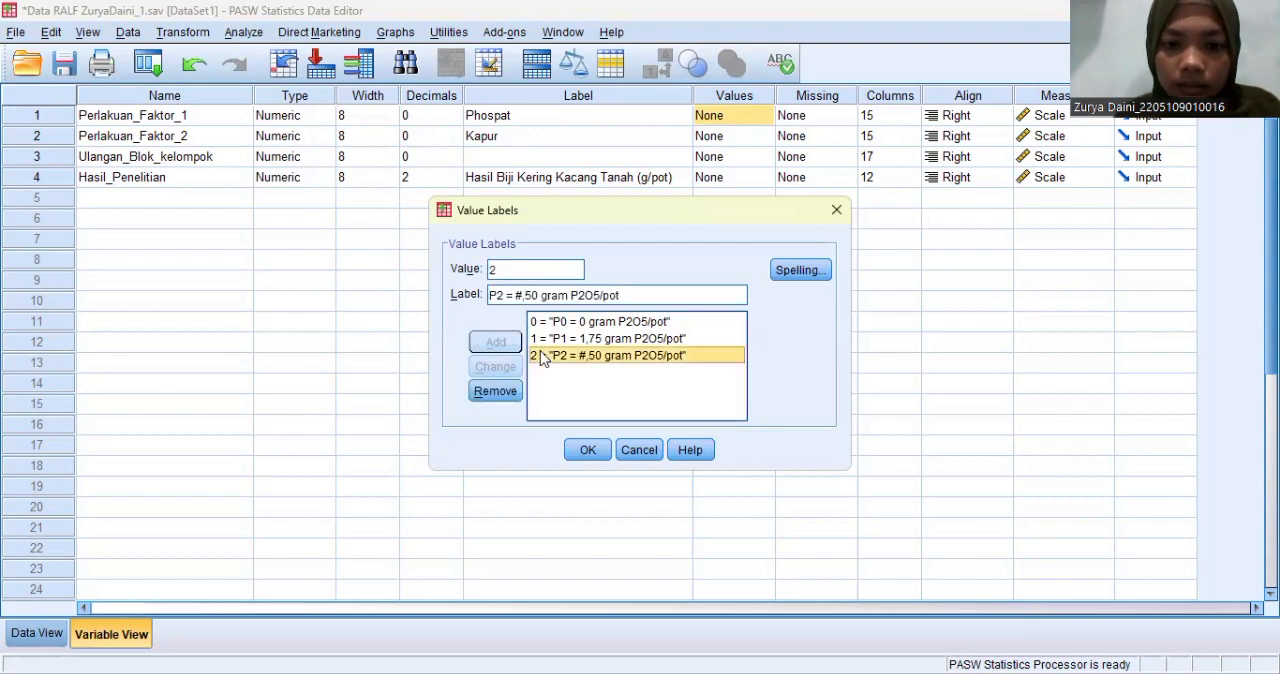
click(521, 299)
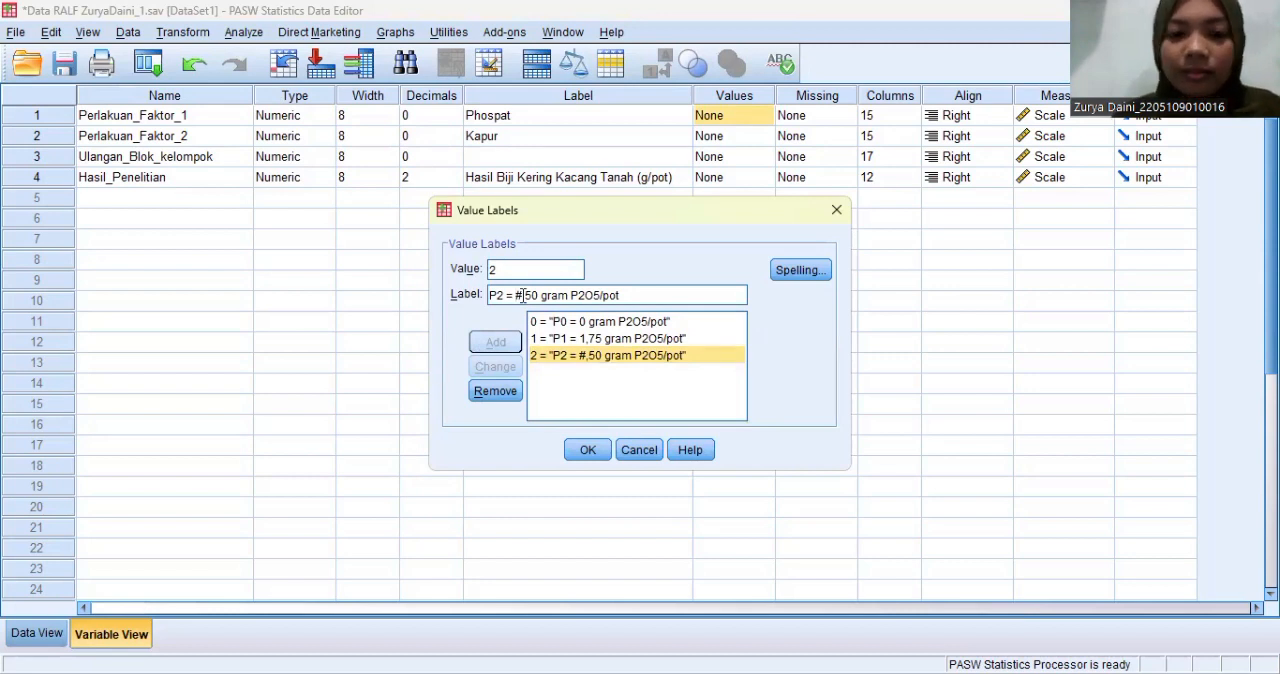
key(Delete)
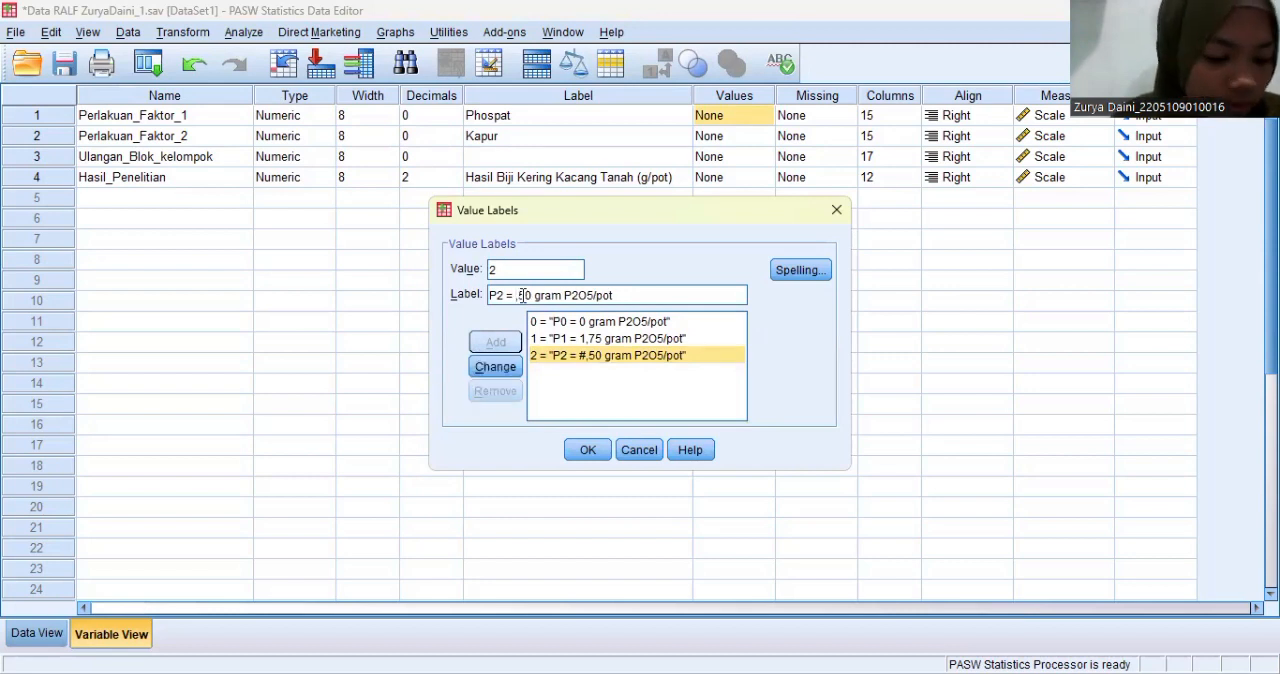
text(3)
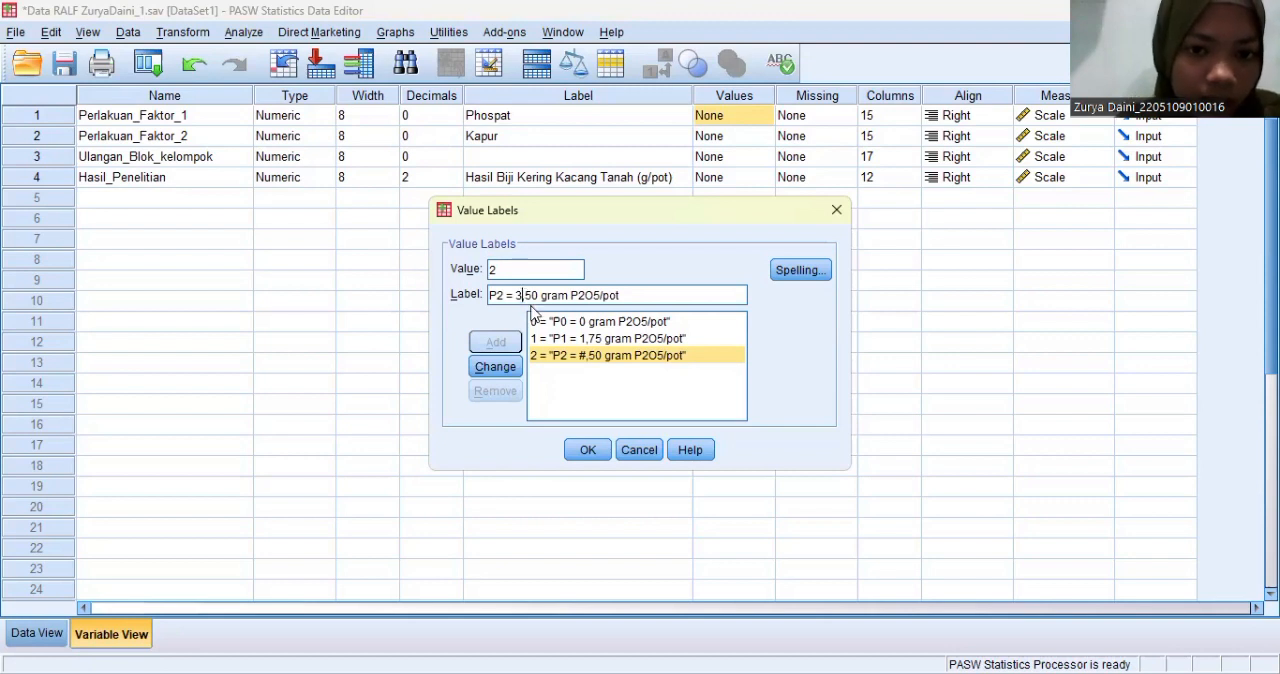
click(506, 368)
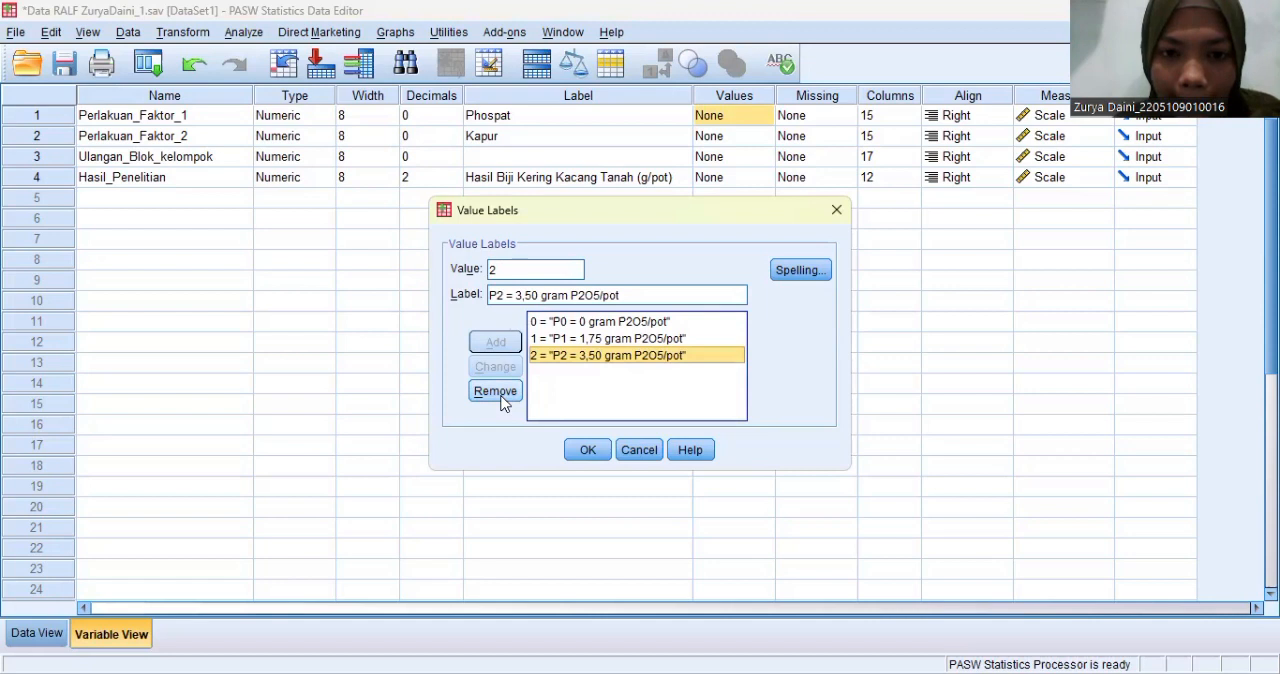
click(505, 395)
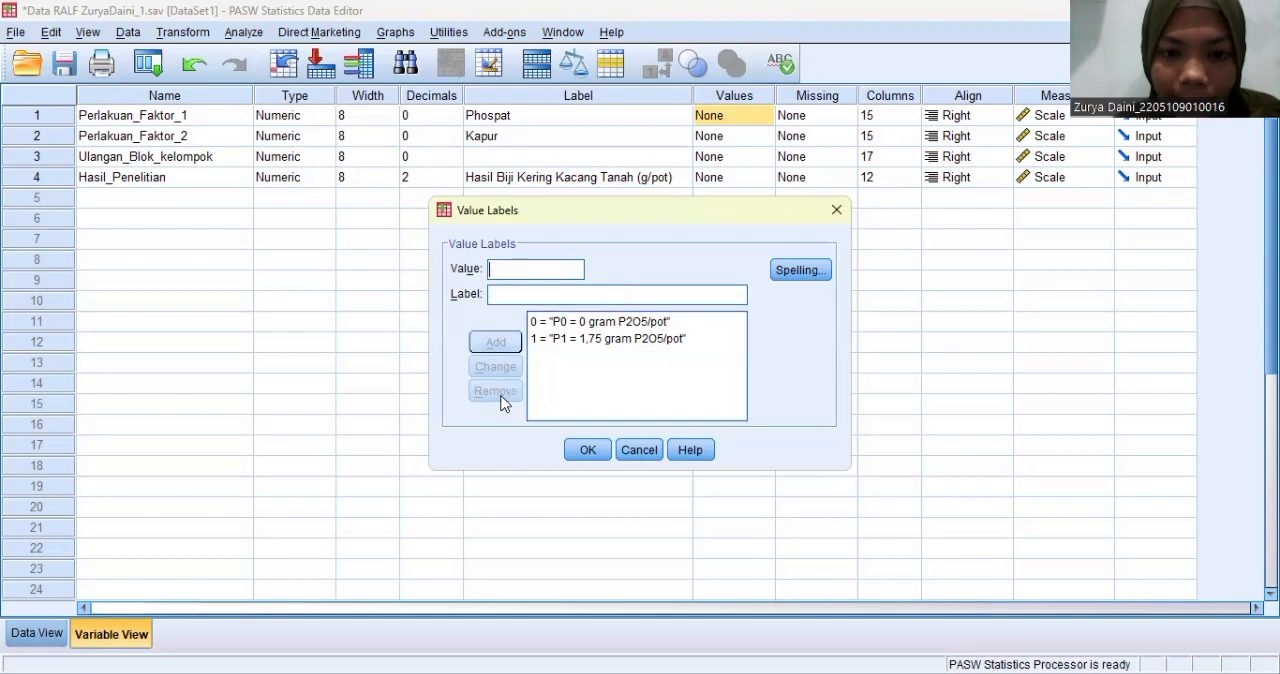
- Add the label "P2 = 3,50 gram P2O5/pot" for value 2 of Perlakuan_Faktor_1 and apply the variable's value labels
text(2)
click(495, 293)
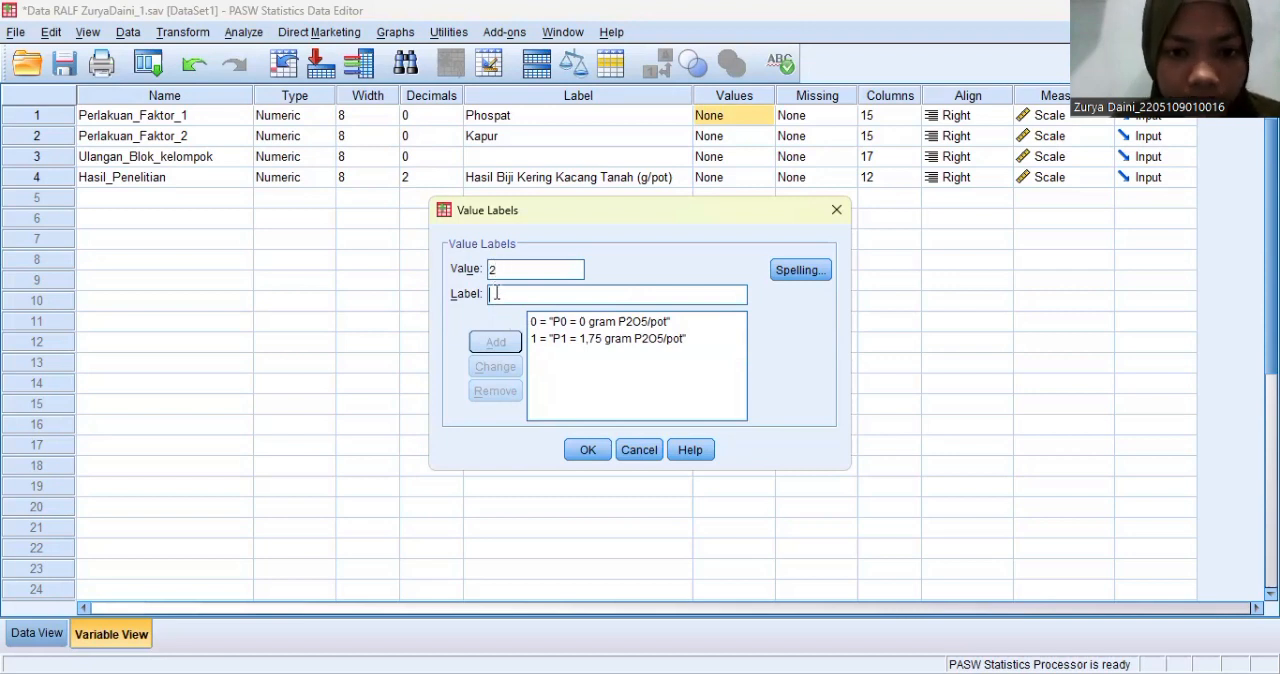
text(P2 =)
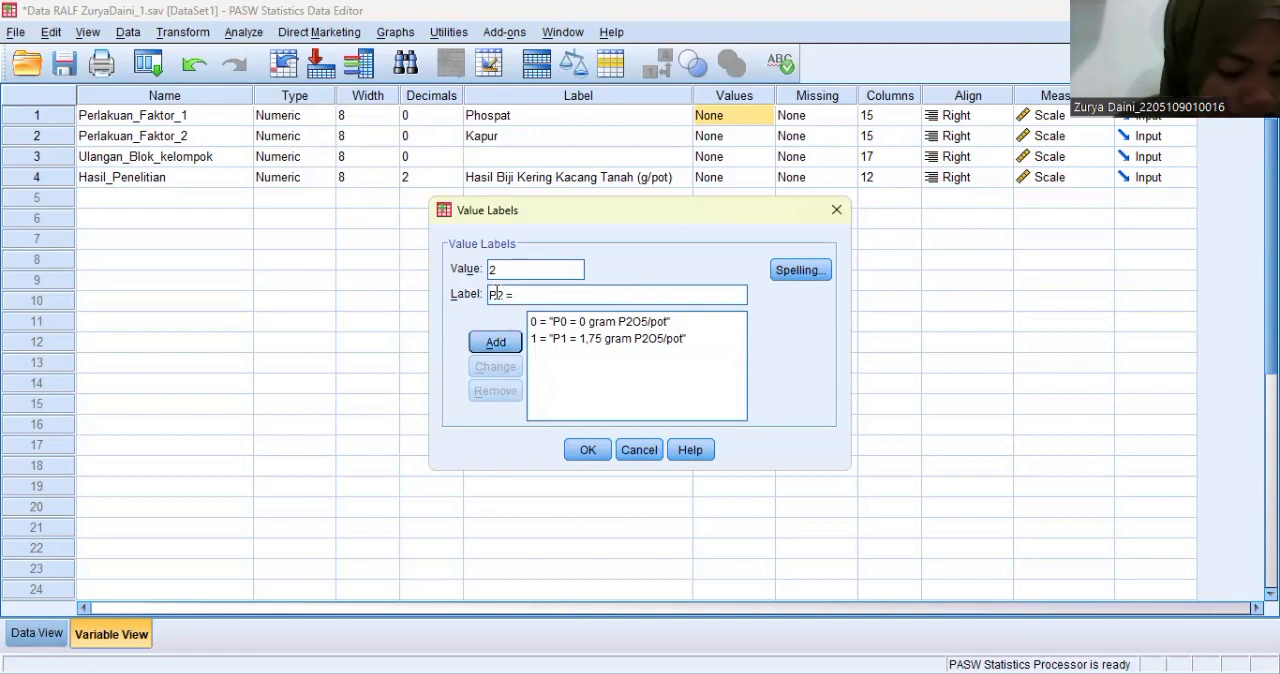
text( 3,)
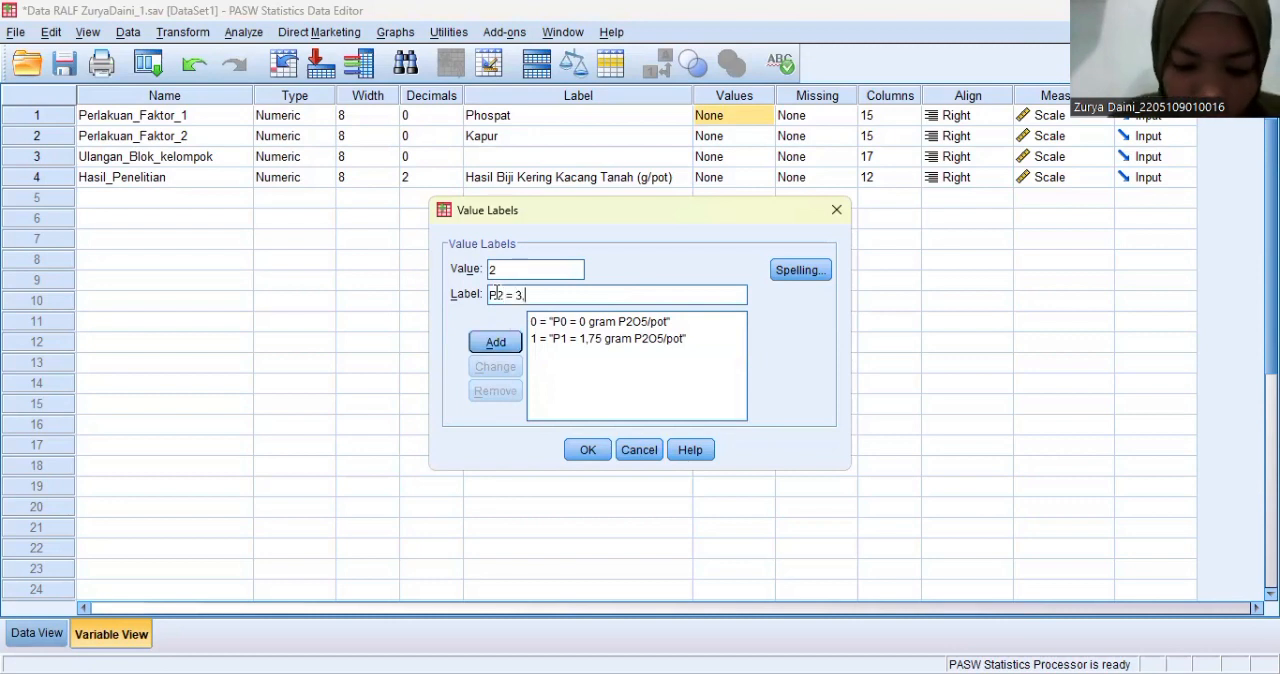
text(50 )
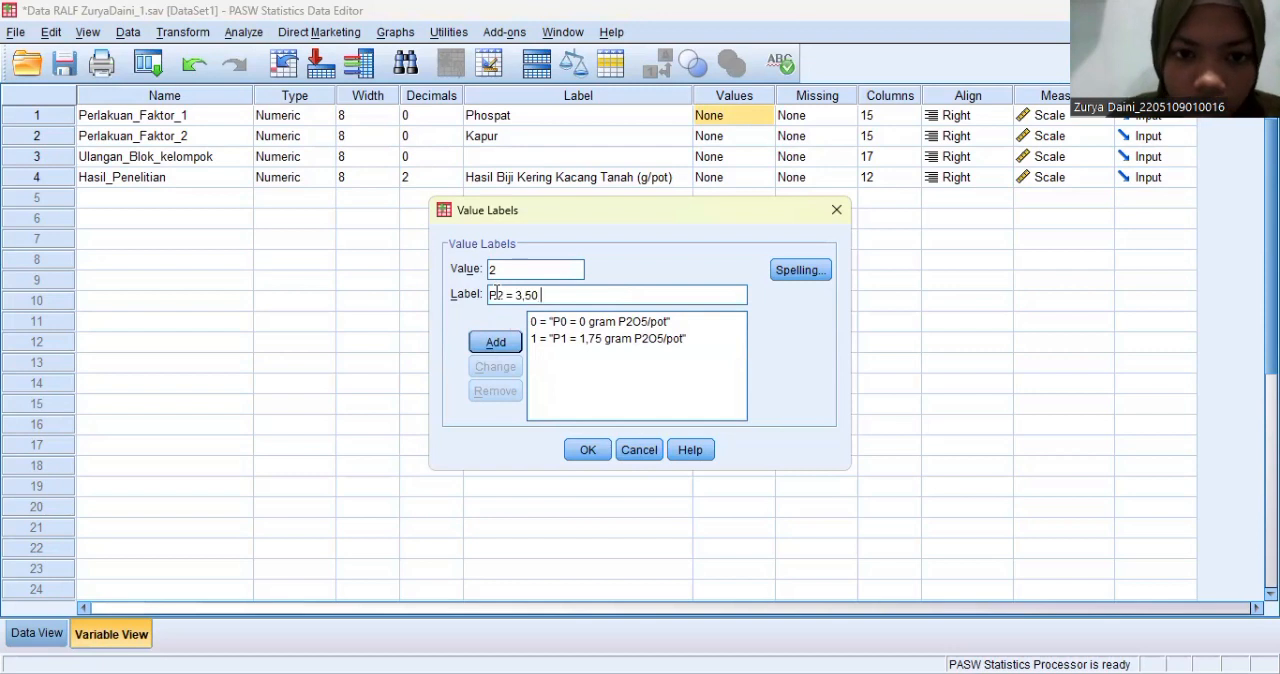
text(gram )
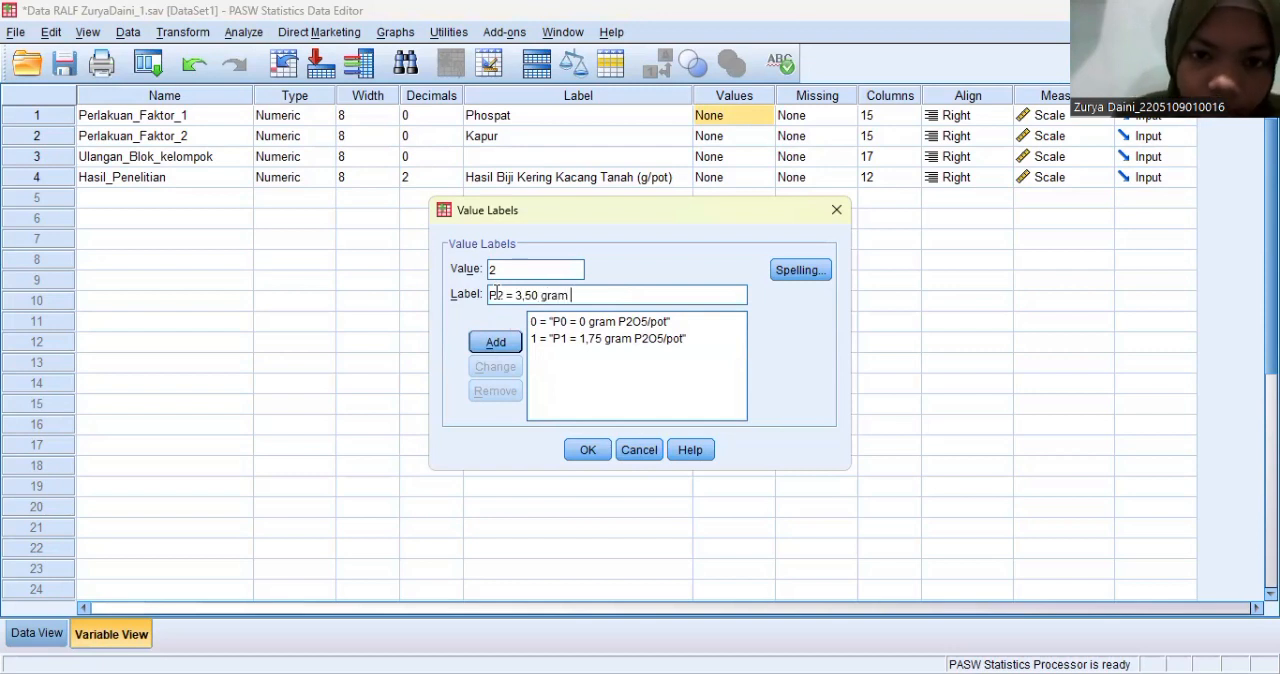
text(P2)
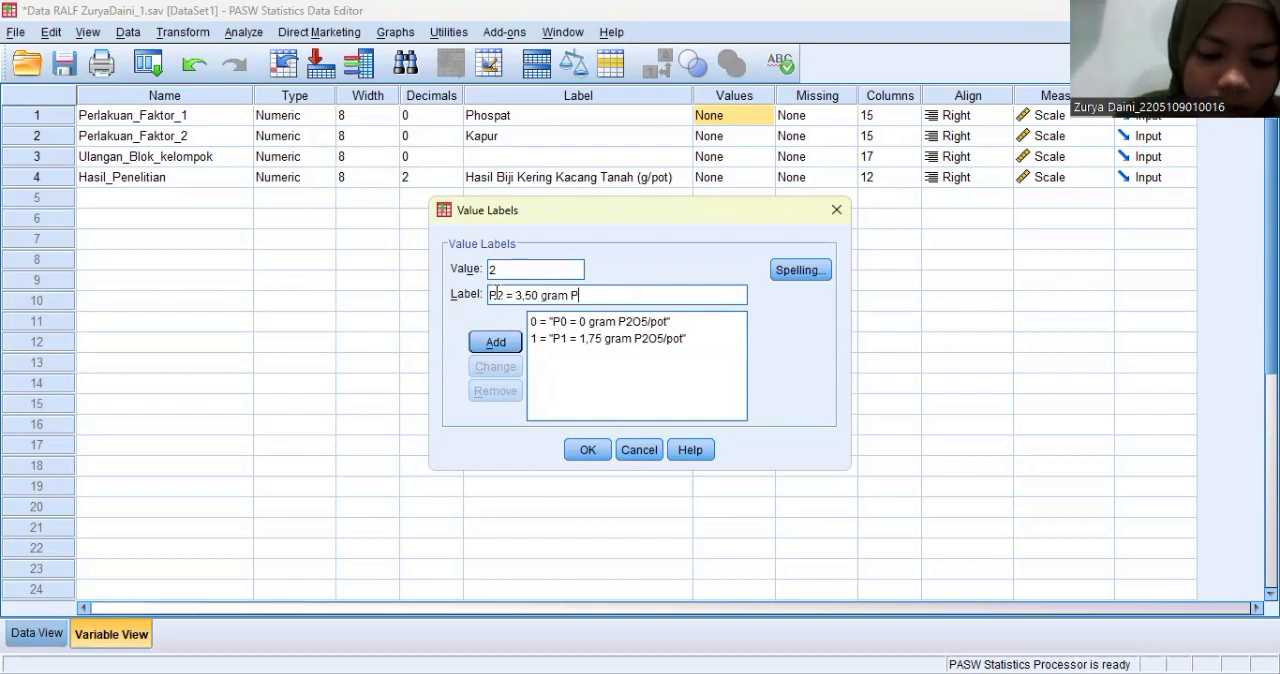
text(O)
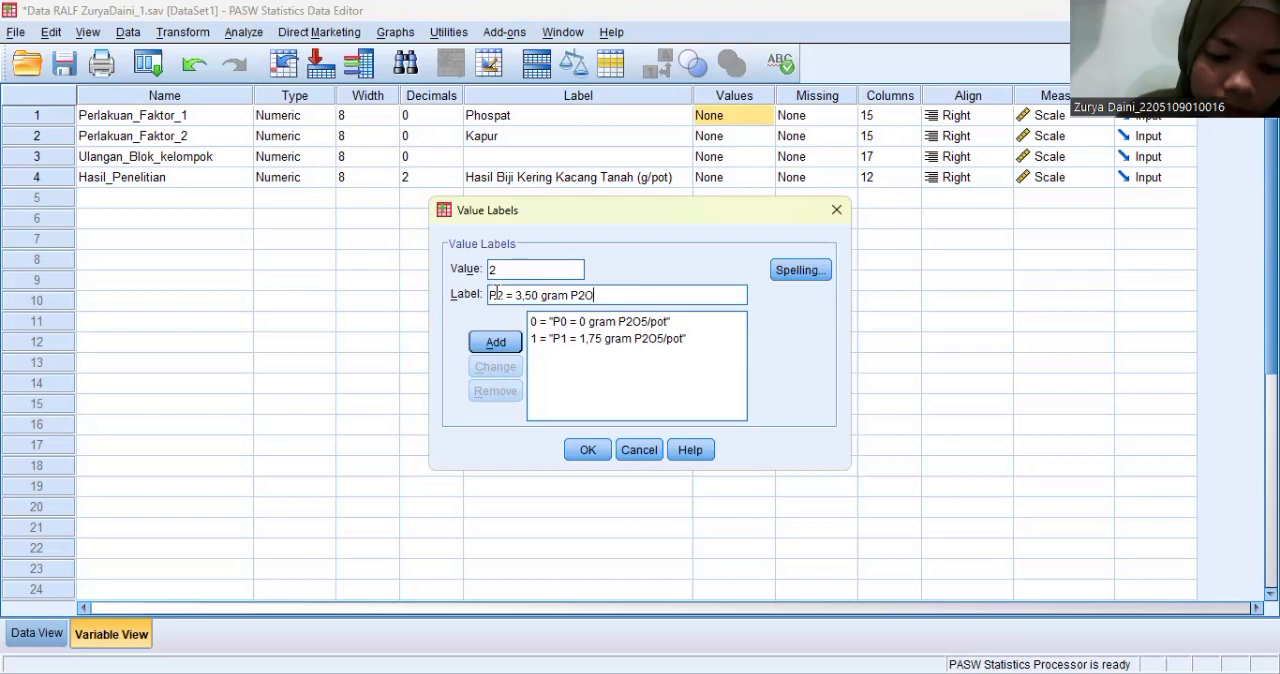
text(5/poy)
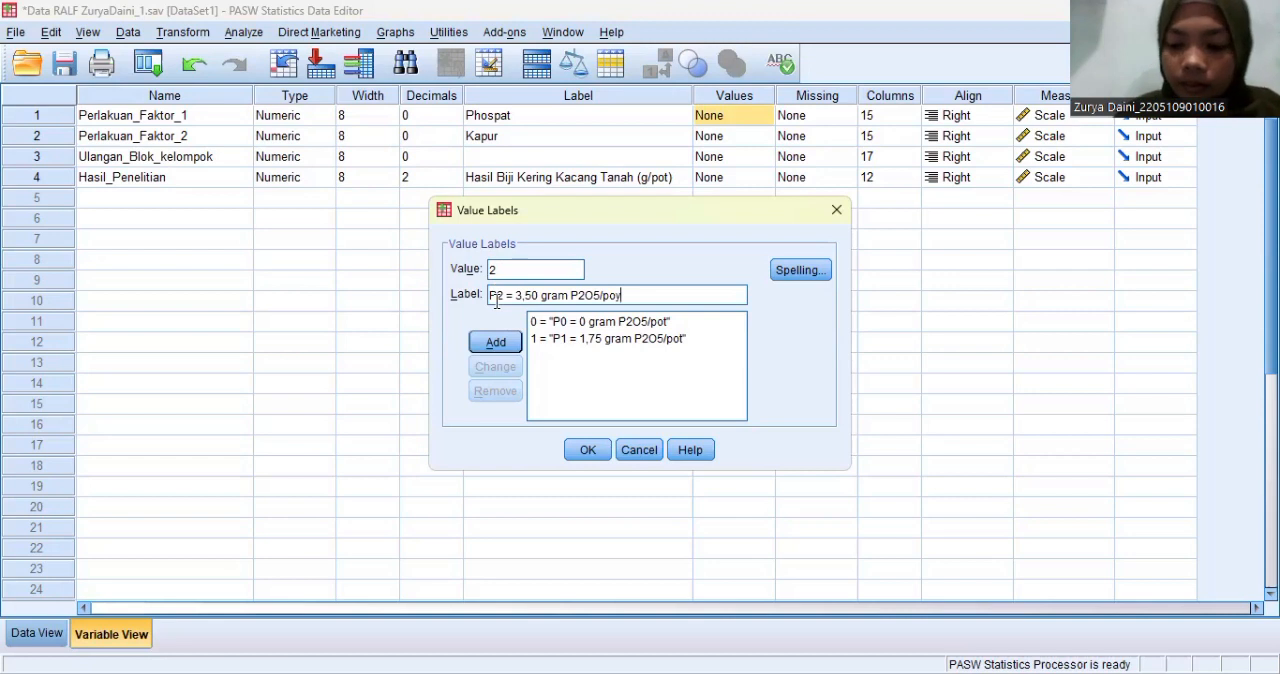
key(BackSpace)
text(t)
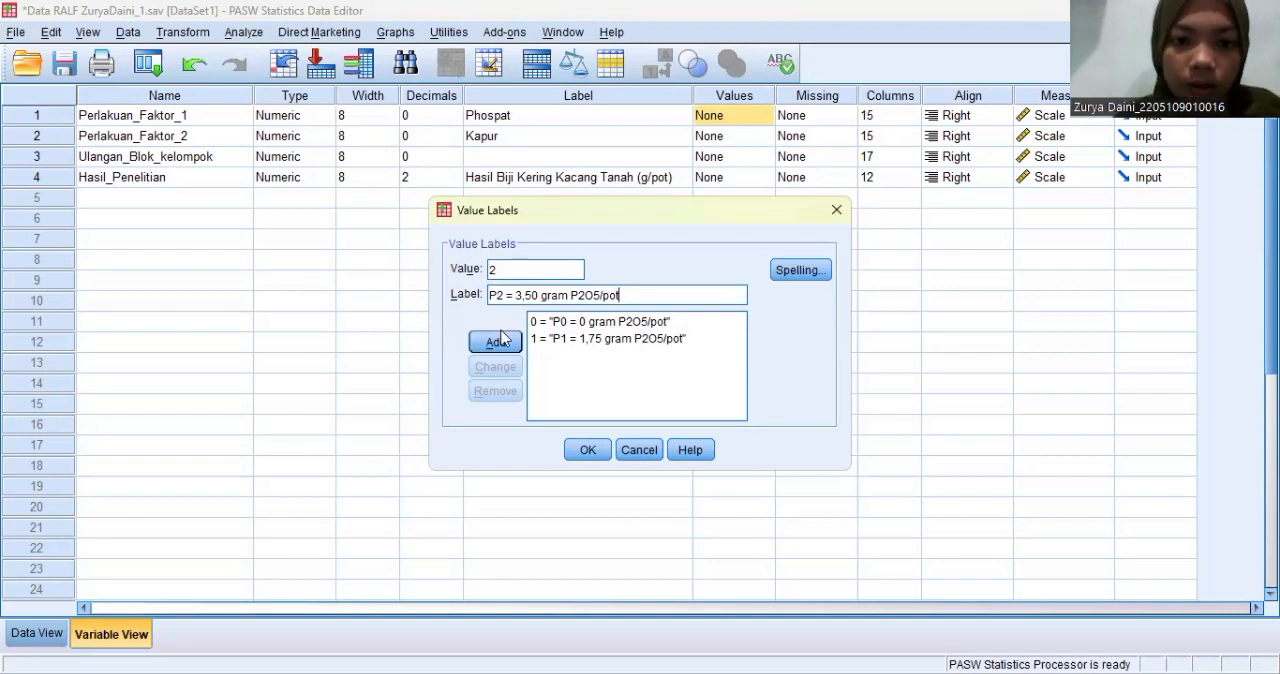
click(505, 342)
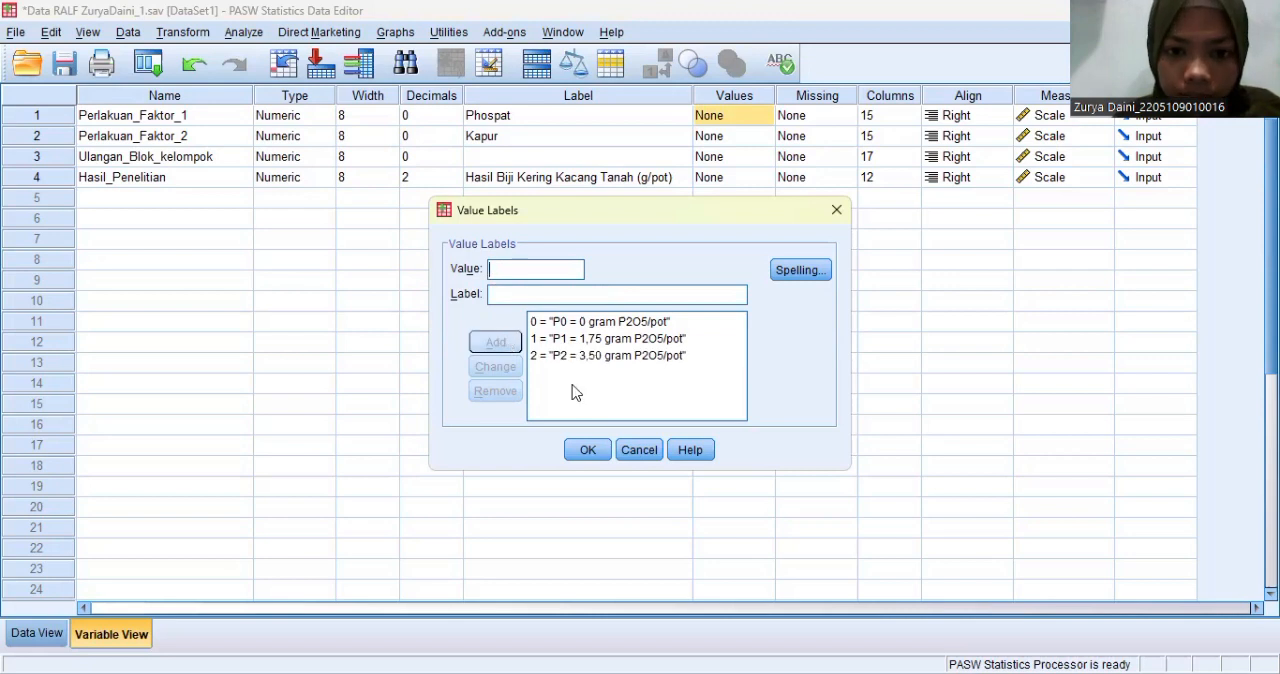
click(590, 451)
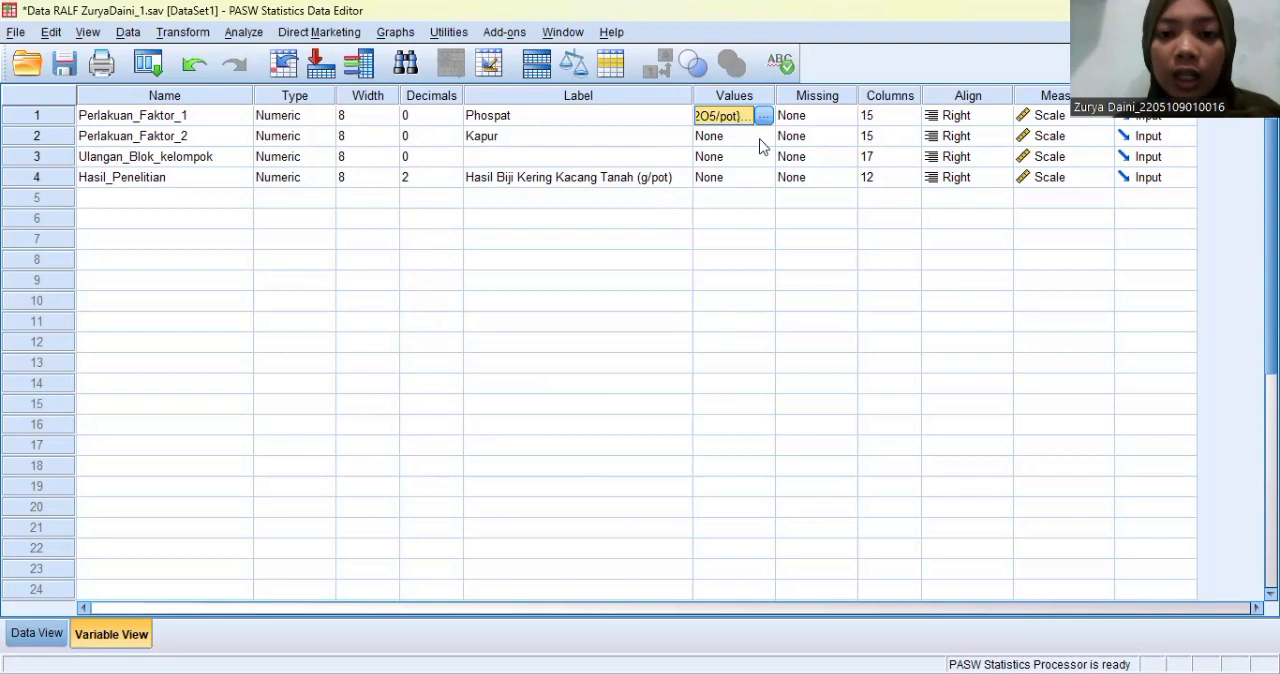
- Add a value label to Perlakuan_Faktor_2 that defines value 0 as "K0 = 0 gram/pot"
click(766, 142)
click(763, 136)
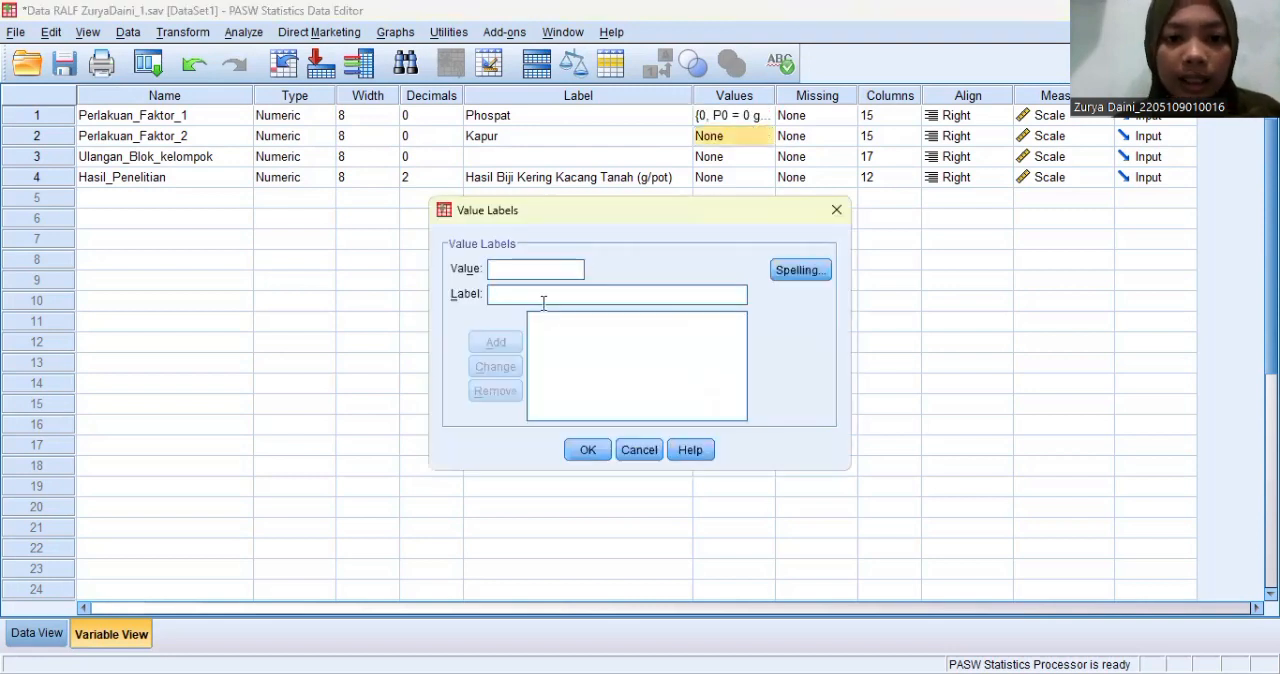
text(0)
click(493, 295)
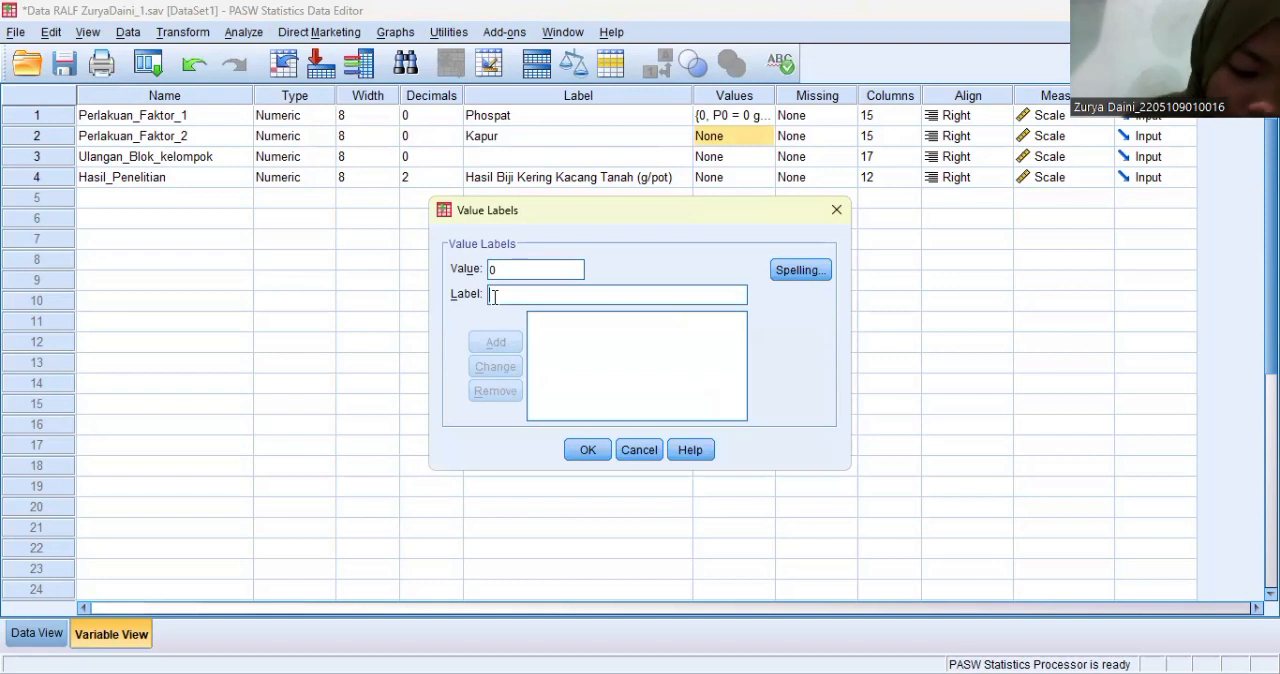
text(P0)
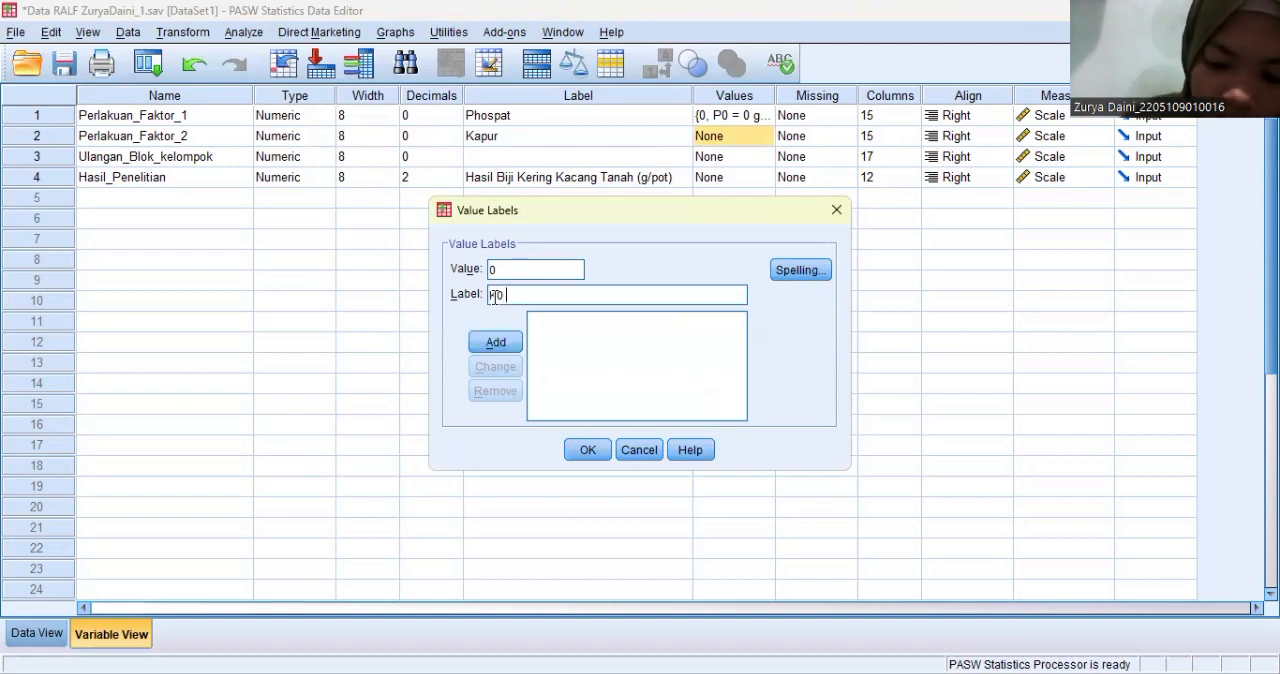
text( = 0)
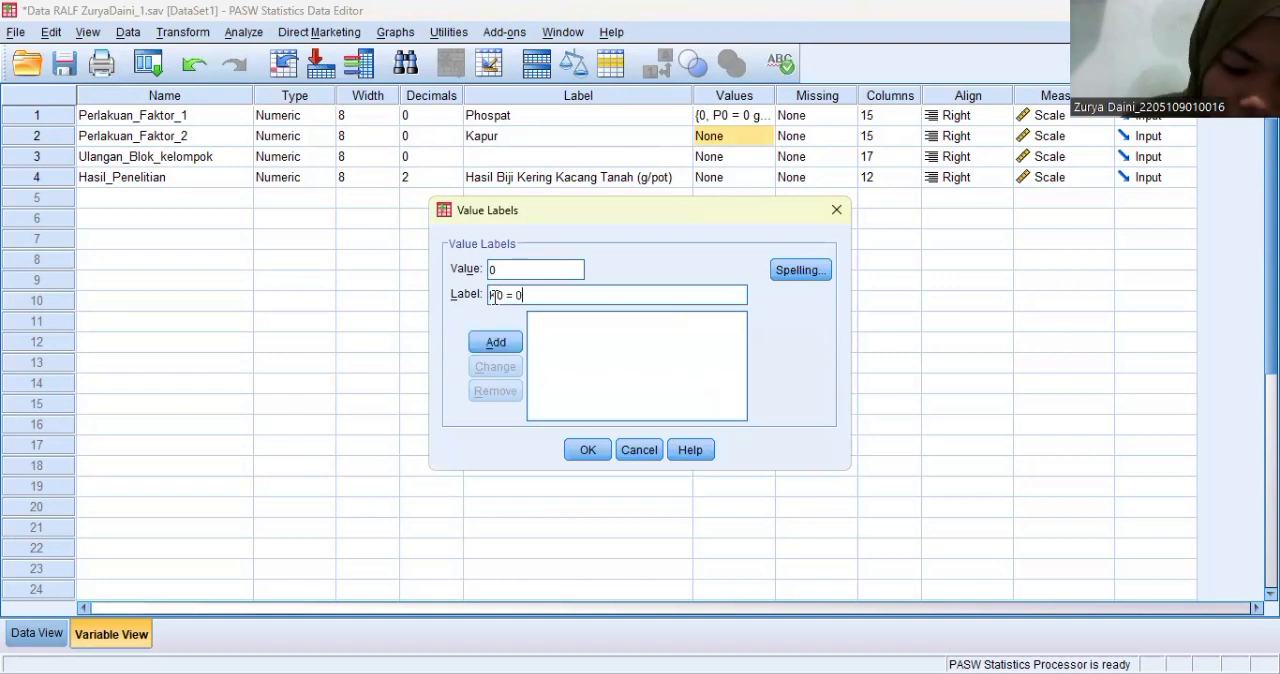
text( gram/p)
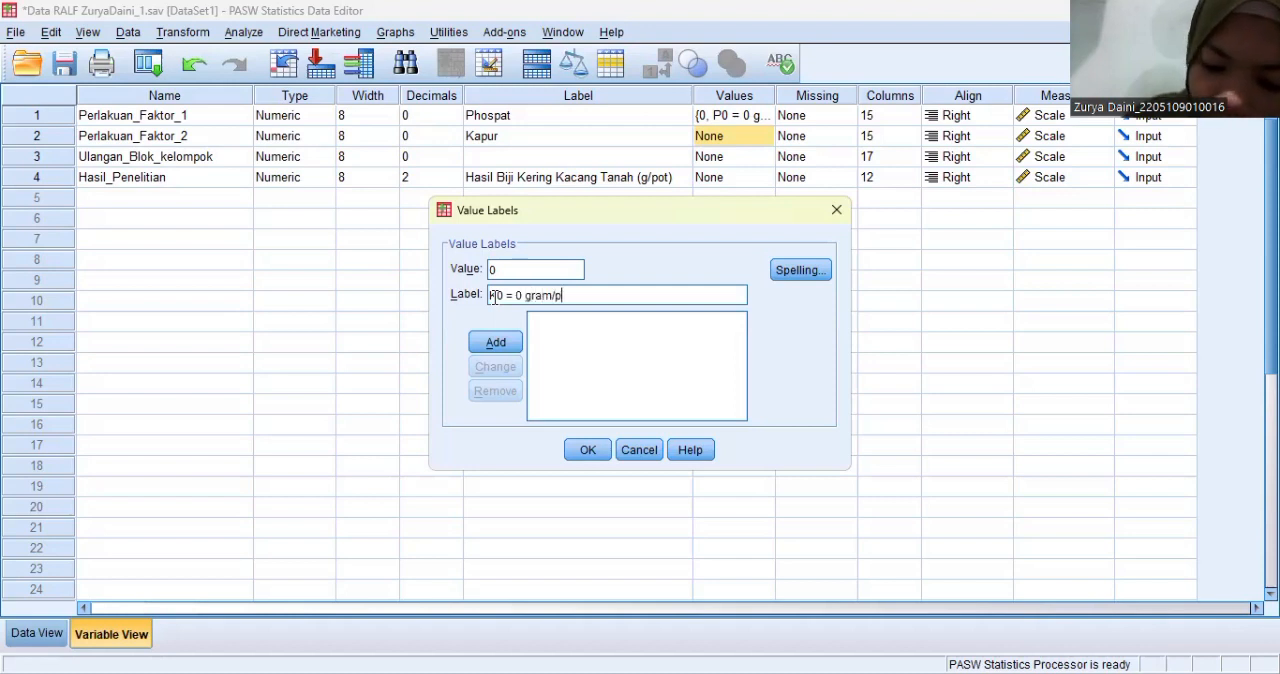
text(ot)
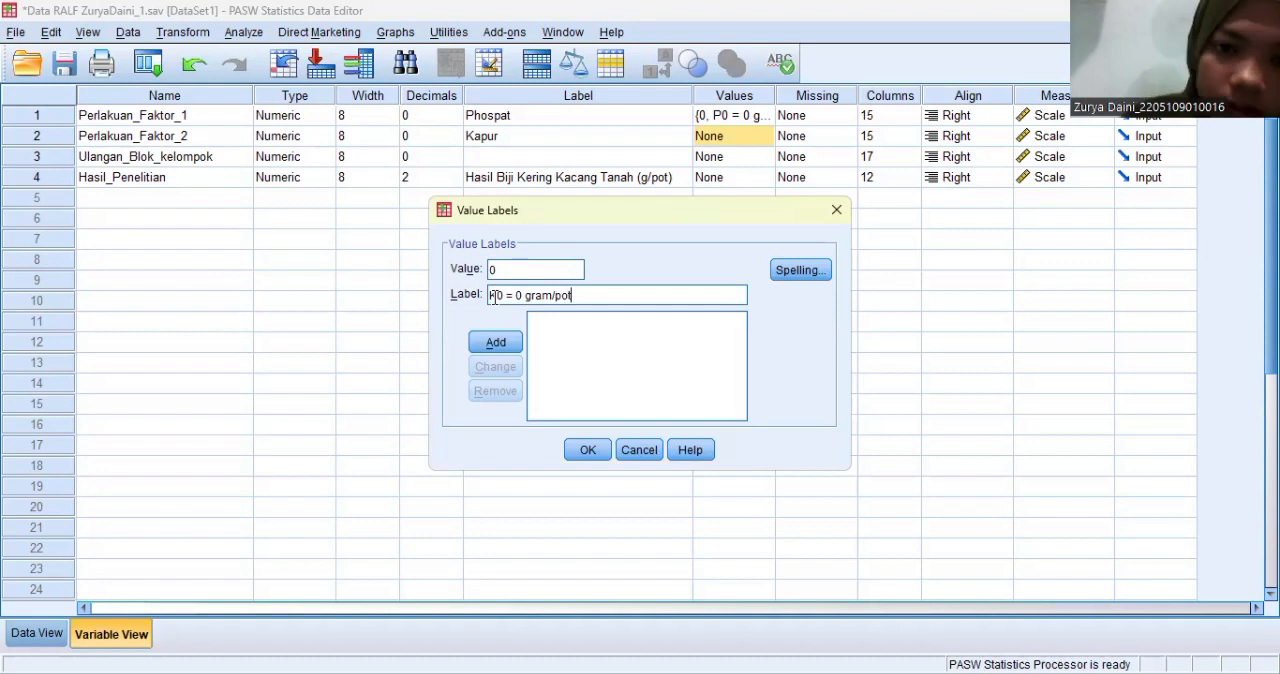
click(503, 344)
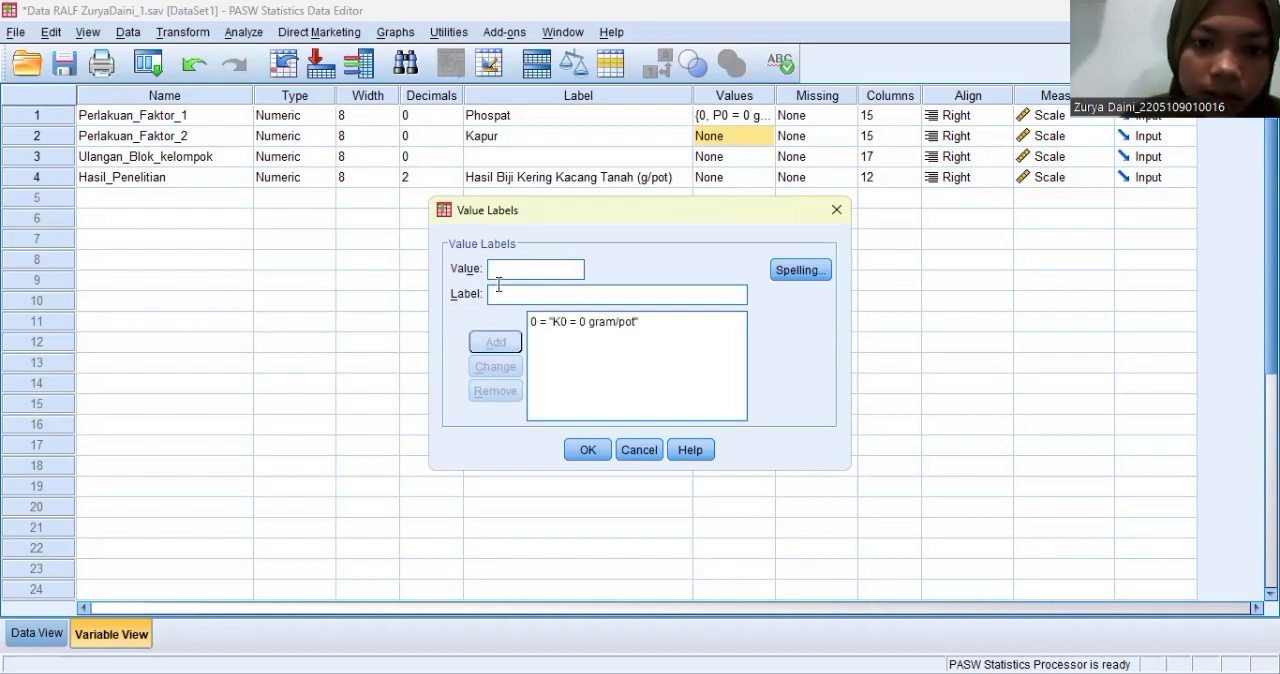
- Add the label "K1 = 4 gram/pot" for value 1 of Perlakuan_Faktor_2
text(1)
click(497, 293)
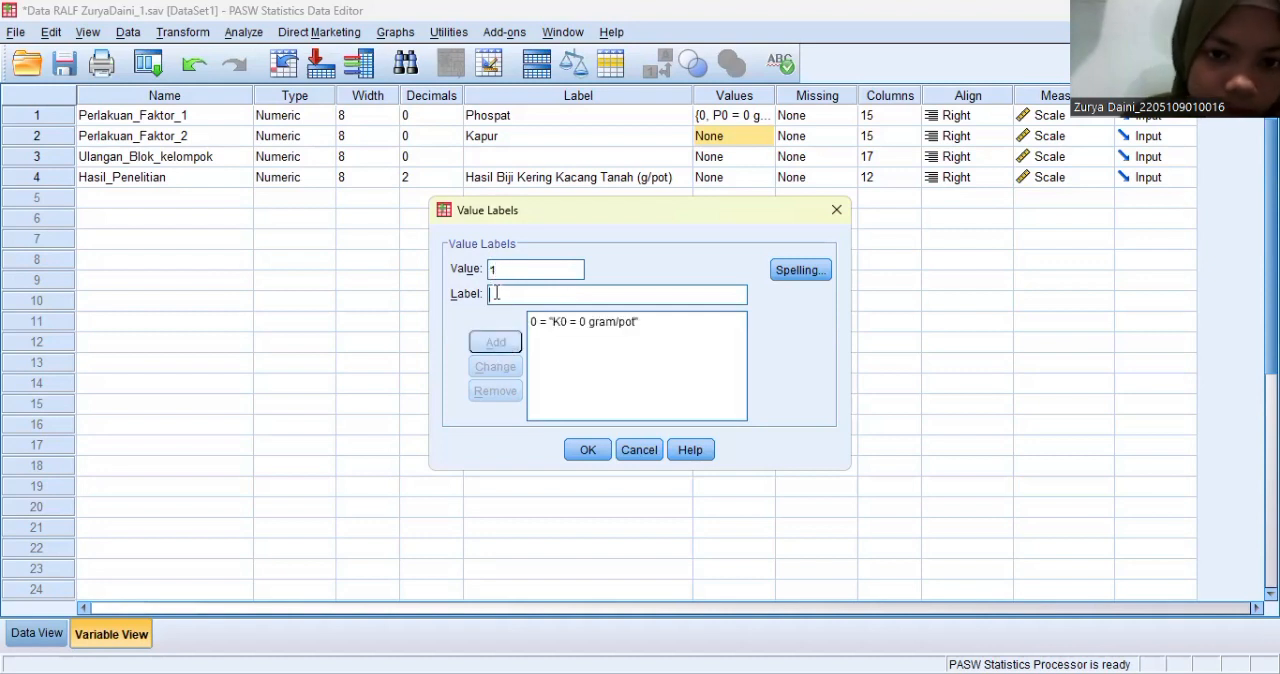
text(K1 = 4 gram/pot)
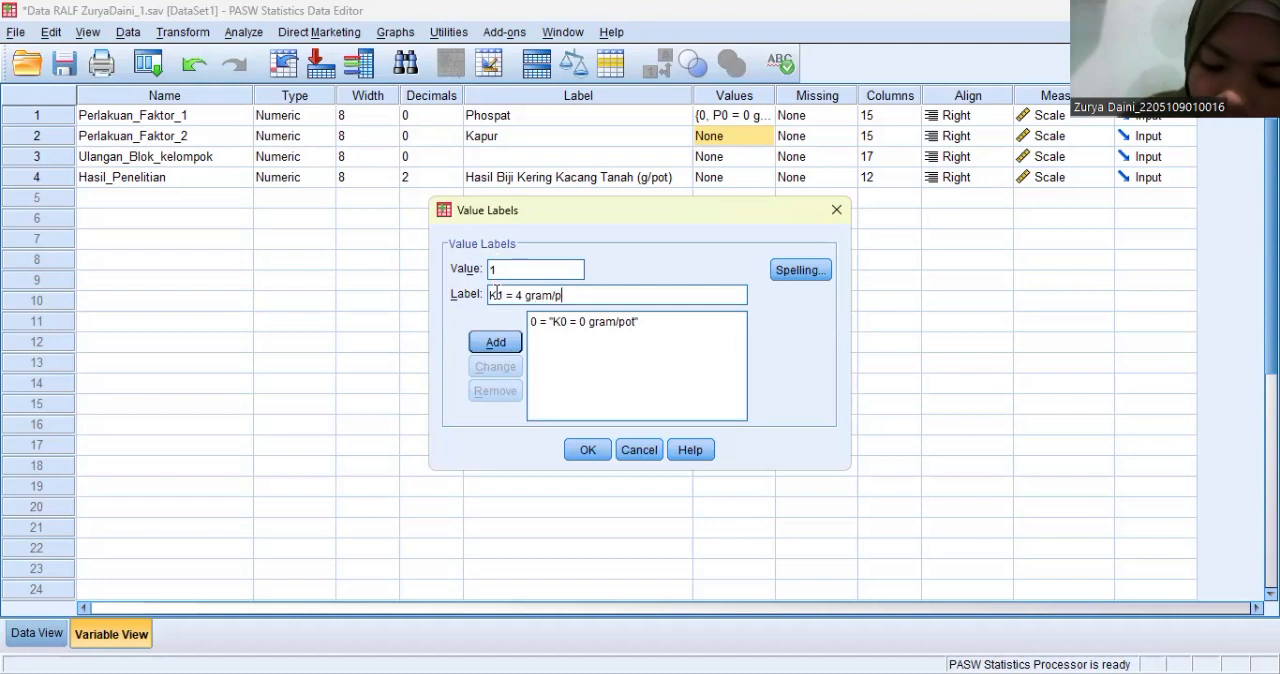
click(516, 345)
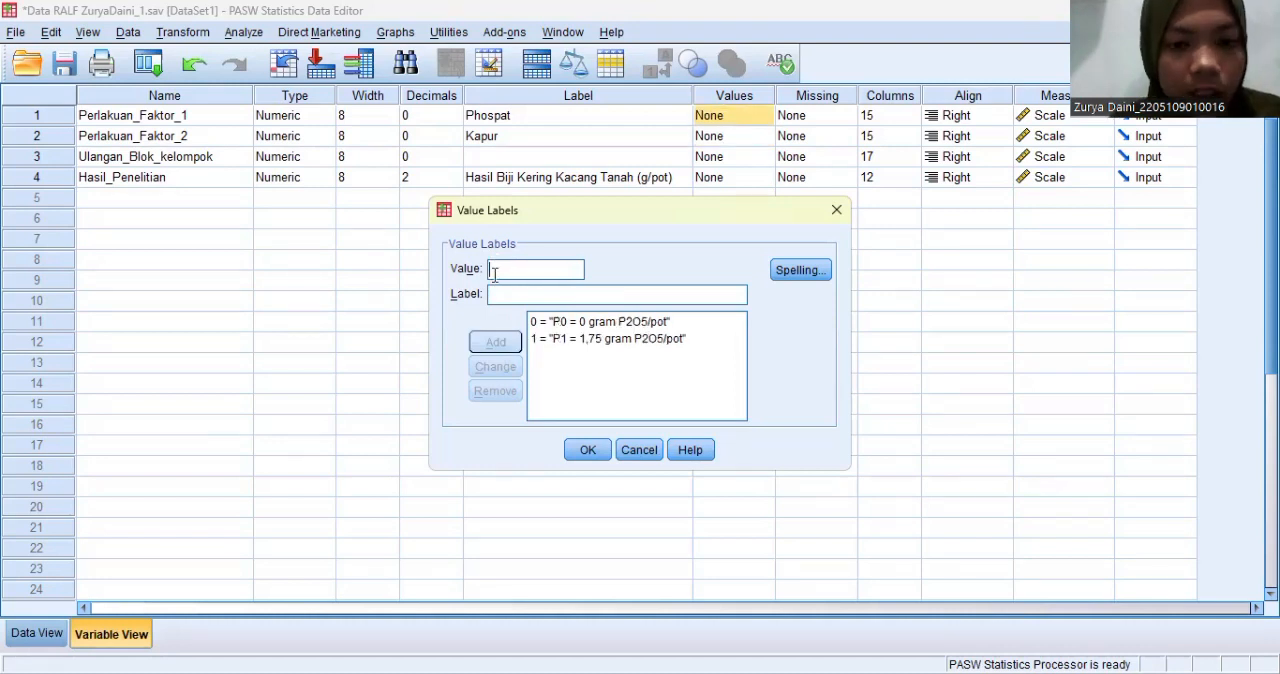
- Add the label "P2 = 3,50 gram P2O5/pot" for value 2 of Perlakuan_Faktor_1 and apply the variable's value labels
text(2)
click(496, 293)
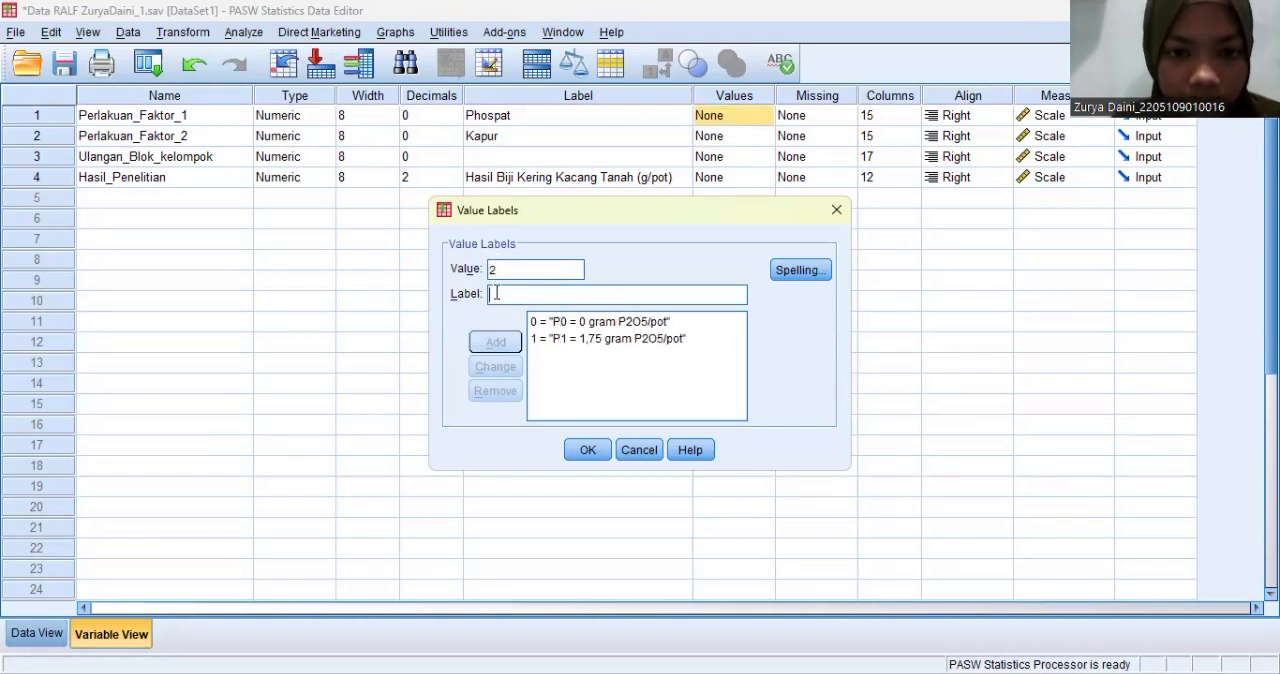
text(P2 =)
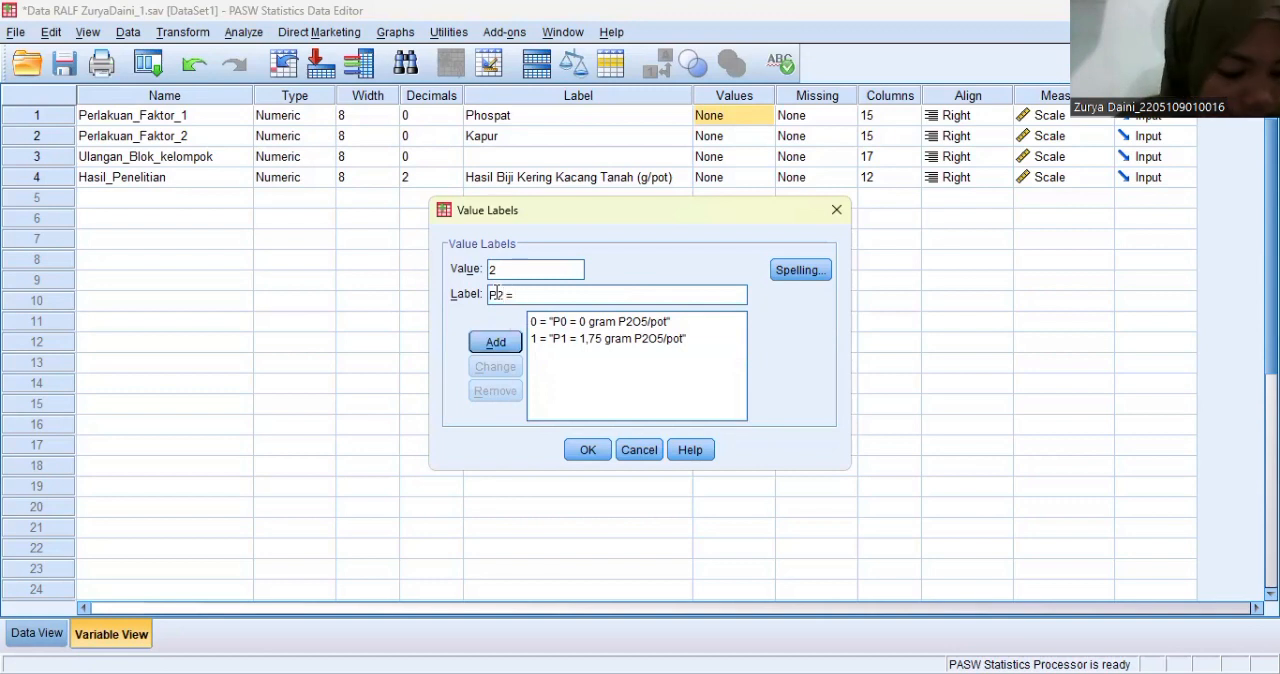
text( 3,)
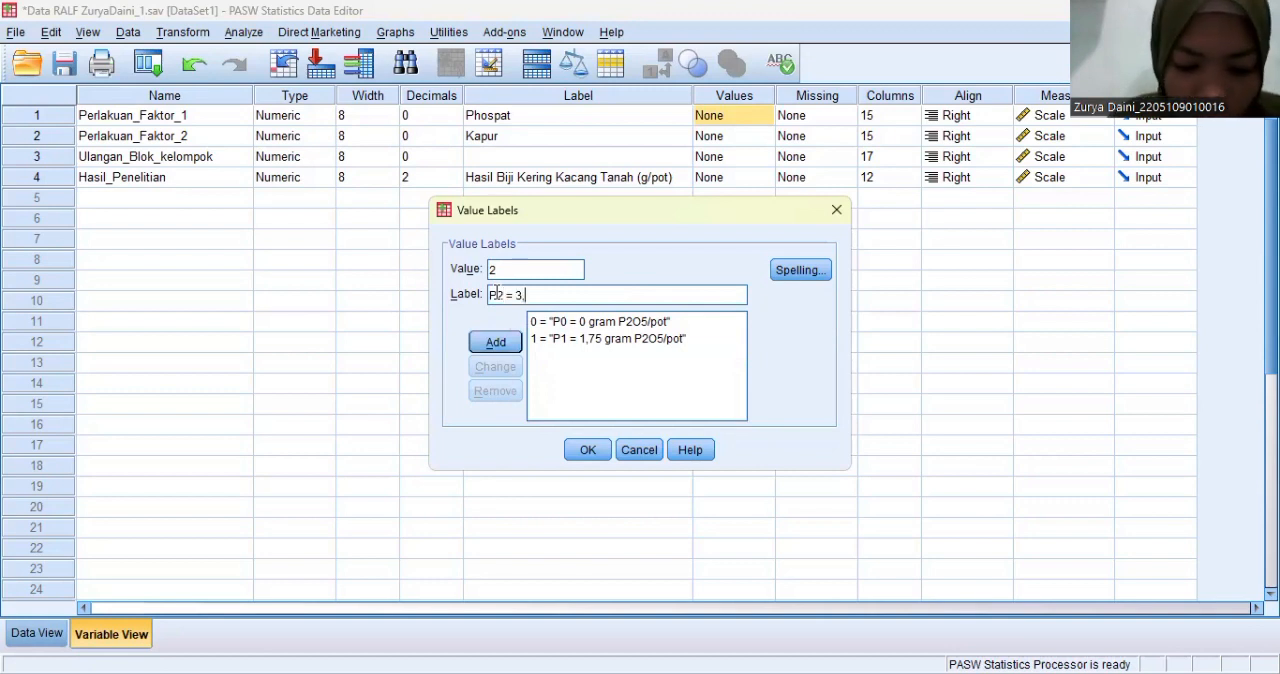
text(50 )
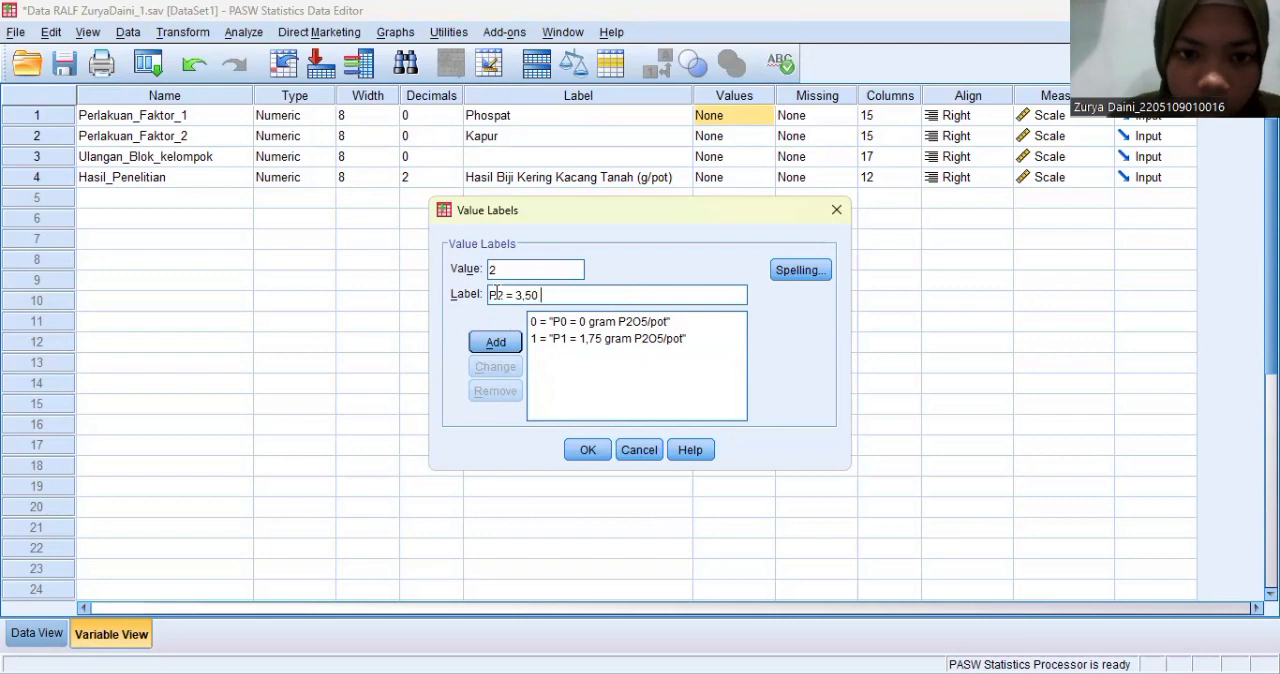
text(gram )
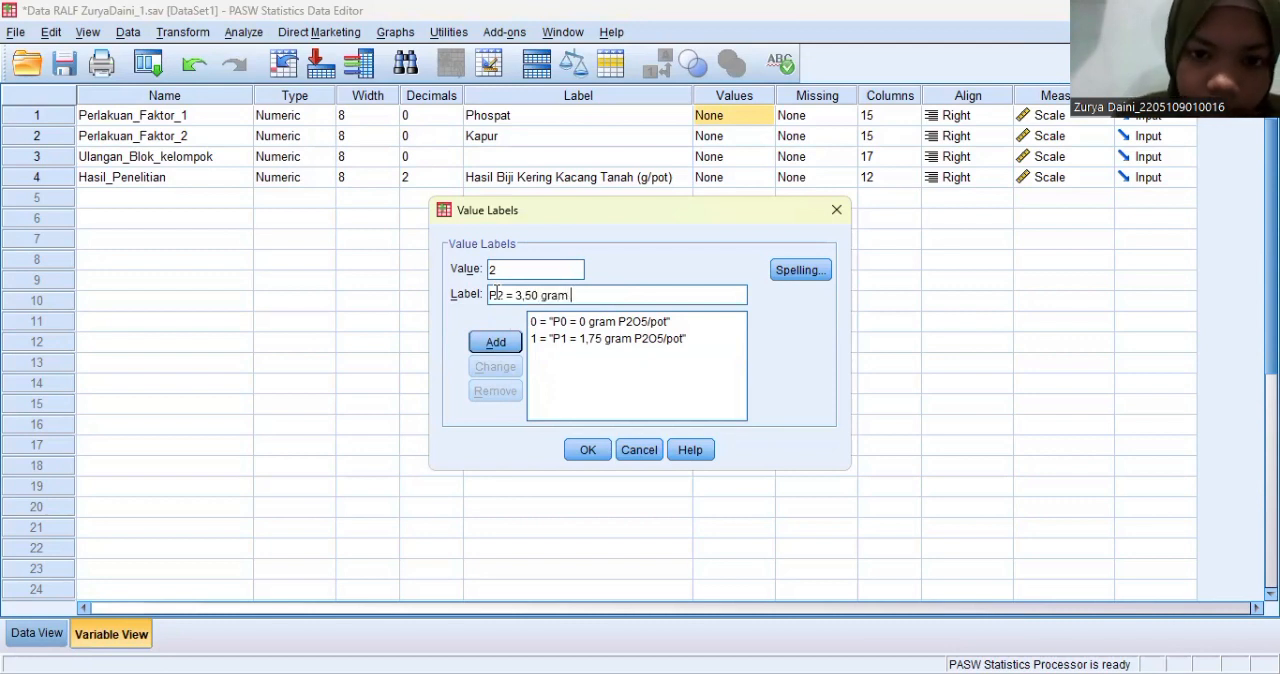
text(P2)
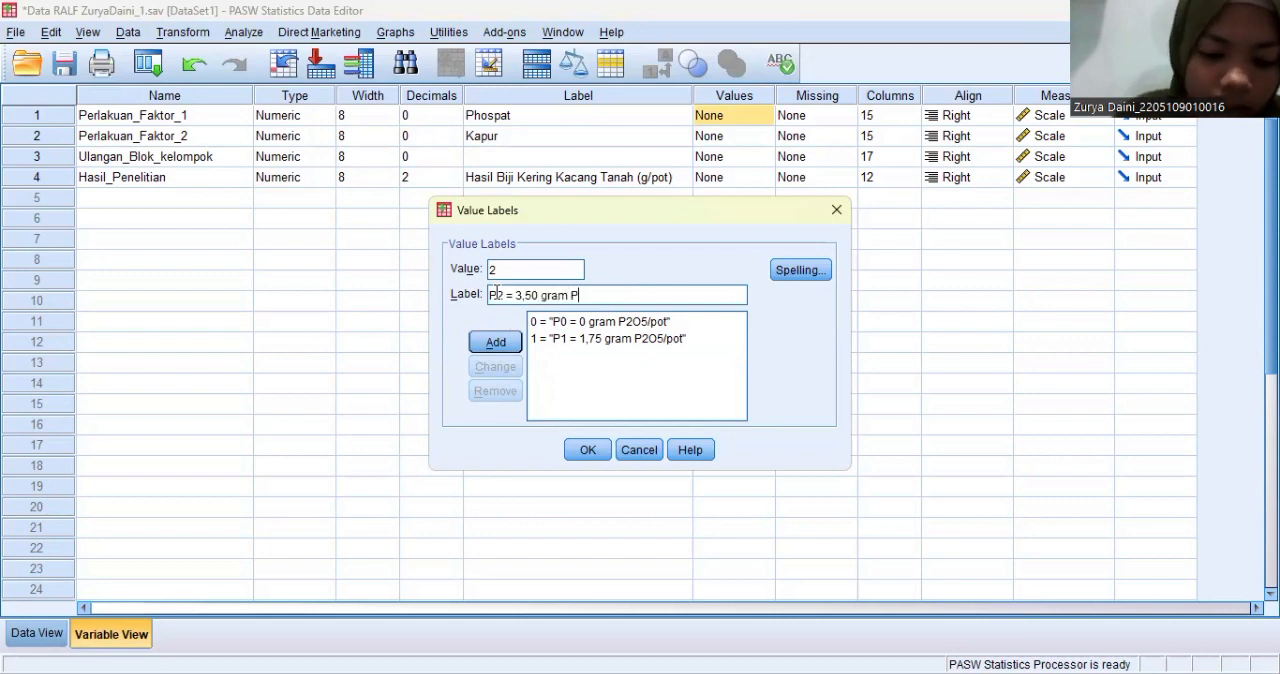
text(O)
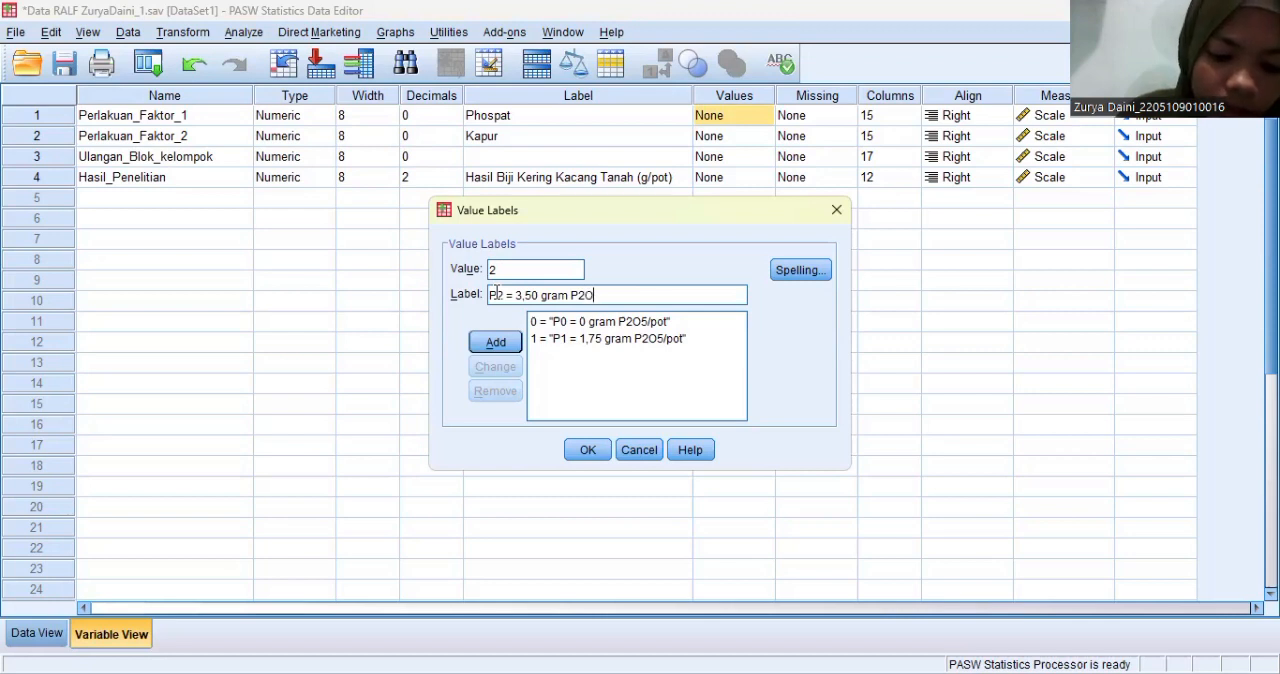
text(5/pot)
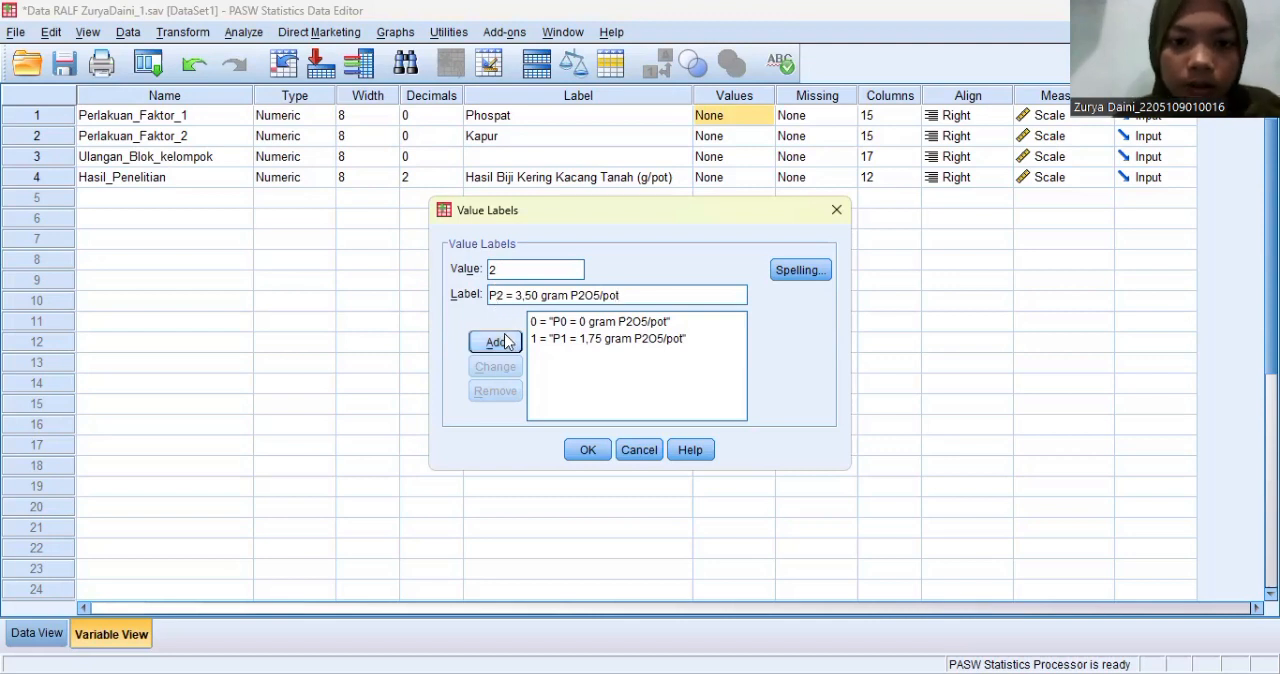
click(505, 342)
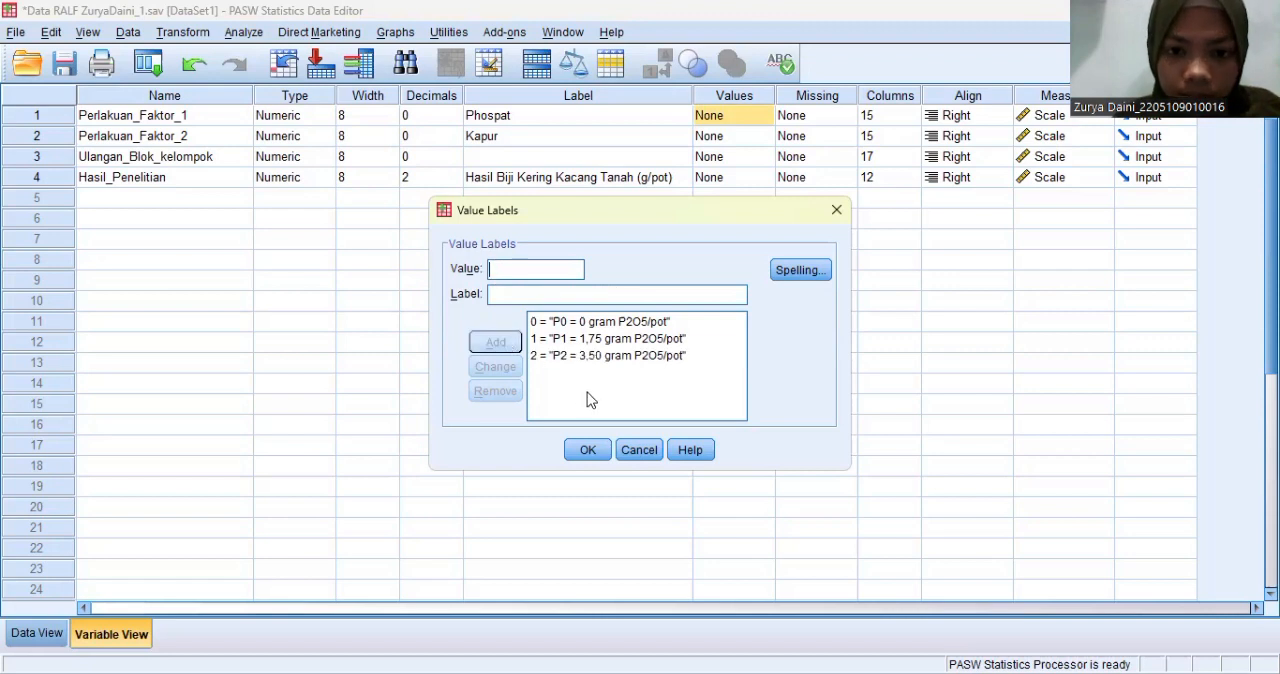
click(590, 451)
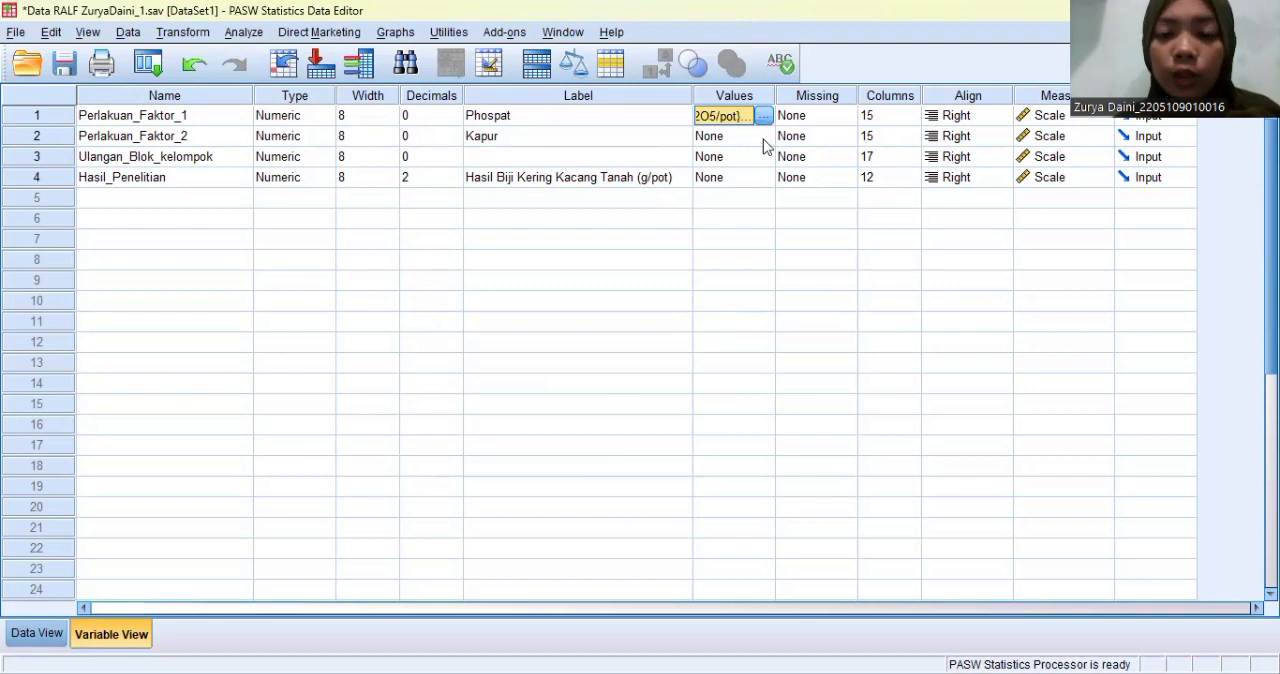
- Add a value label to Perlakuan_Faktor_2 that defines value 0 as "K0 = 0 gram/pot"
click(765, 141)
click(764, 137)
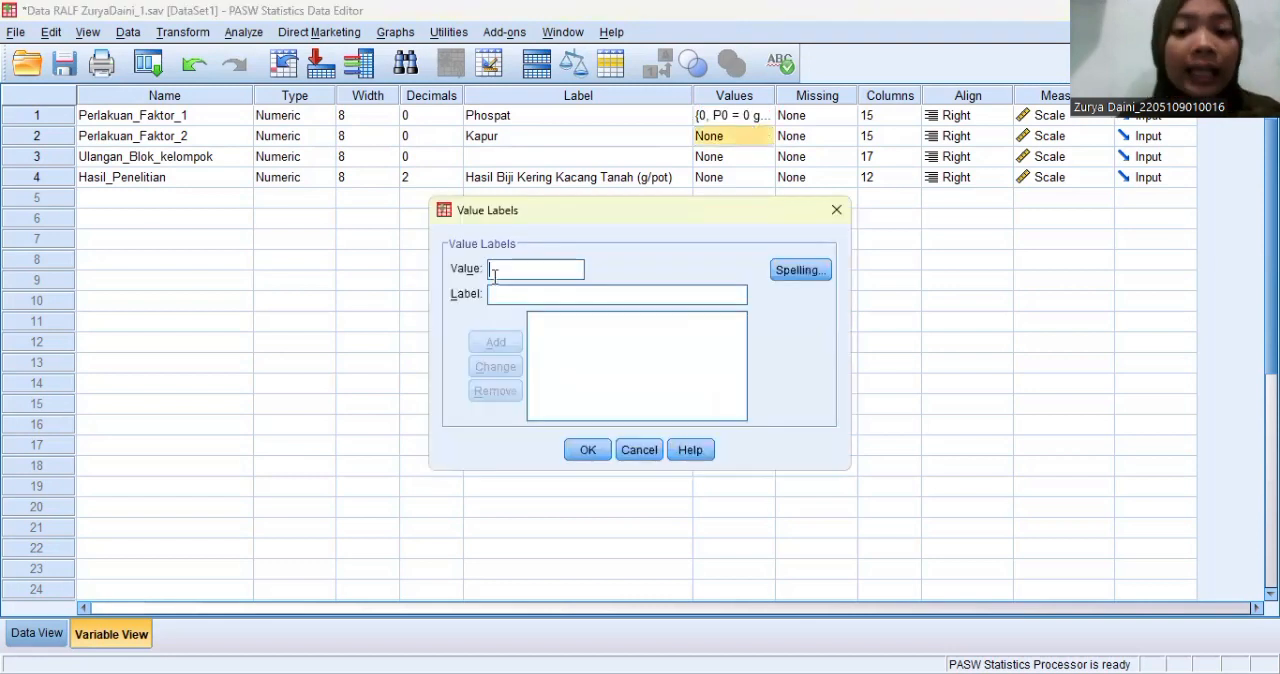
text(0)
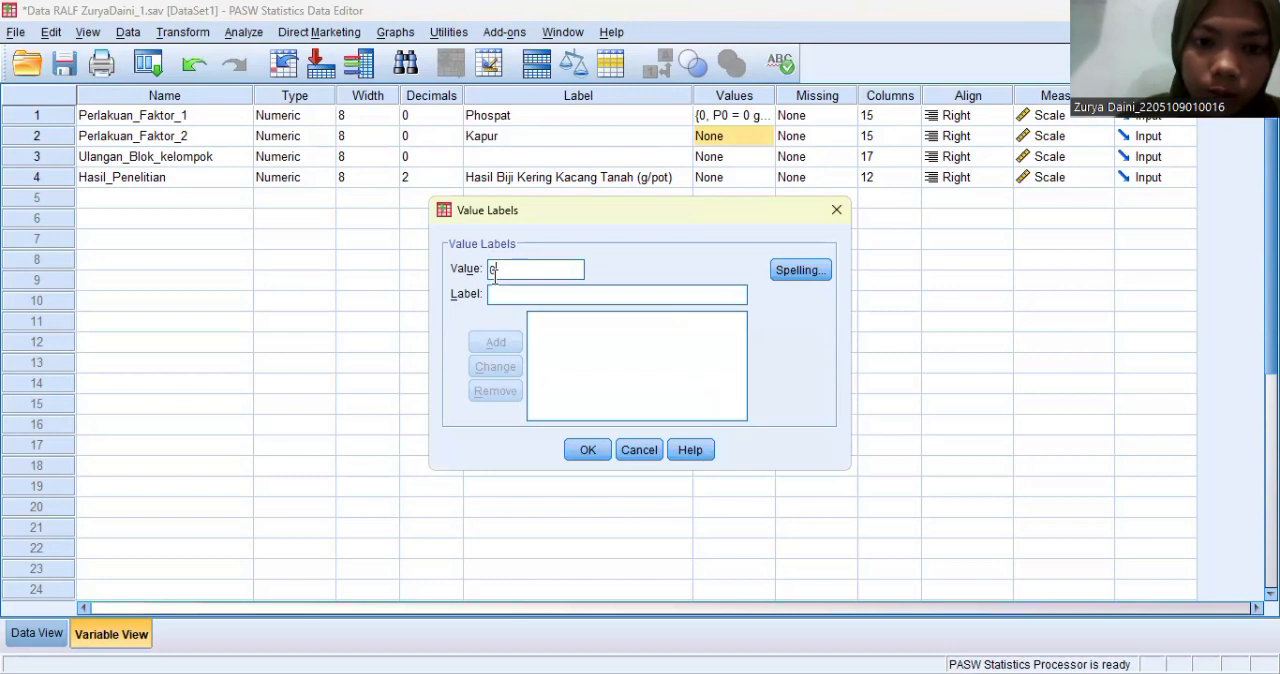
click(493, 296)
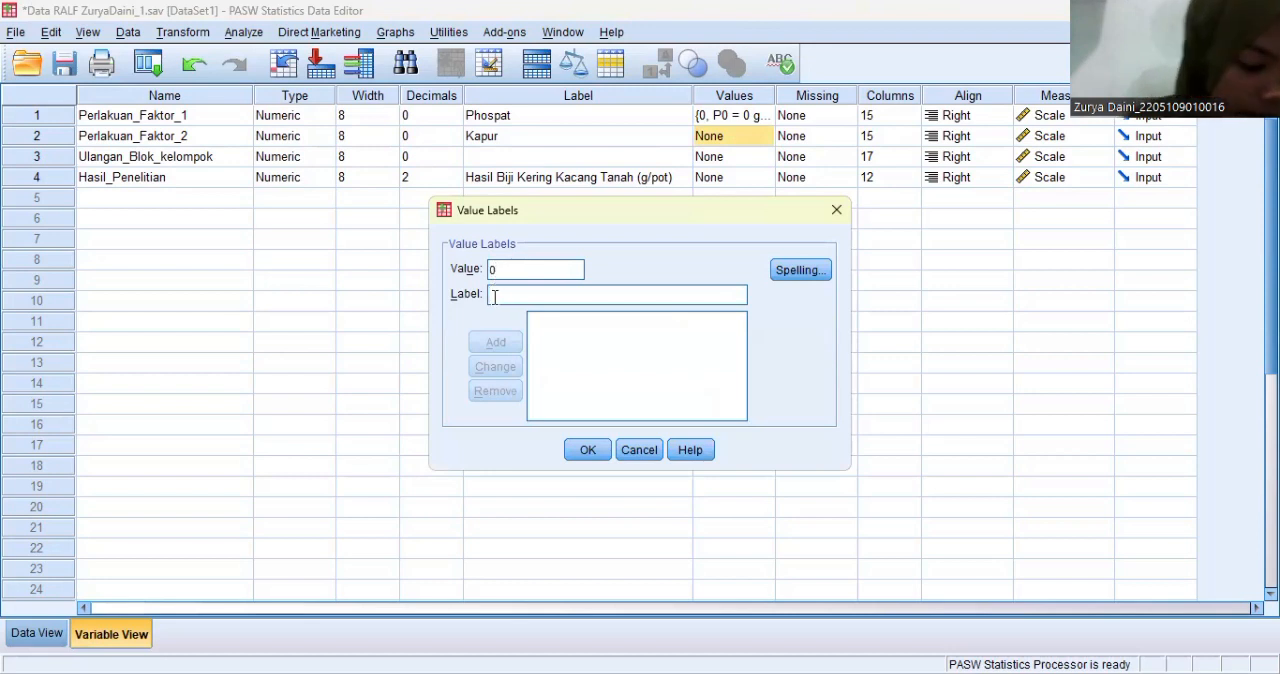
text(P0 =)
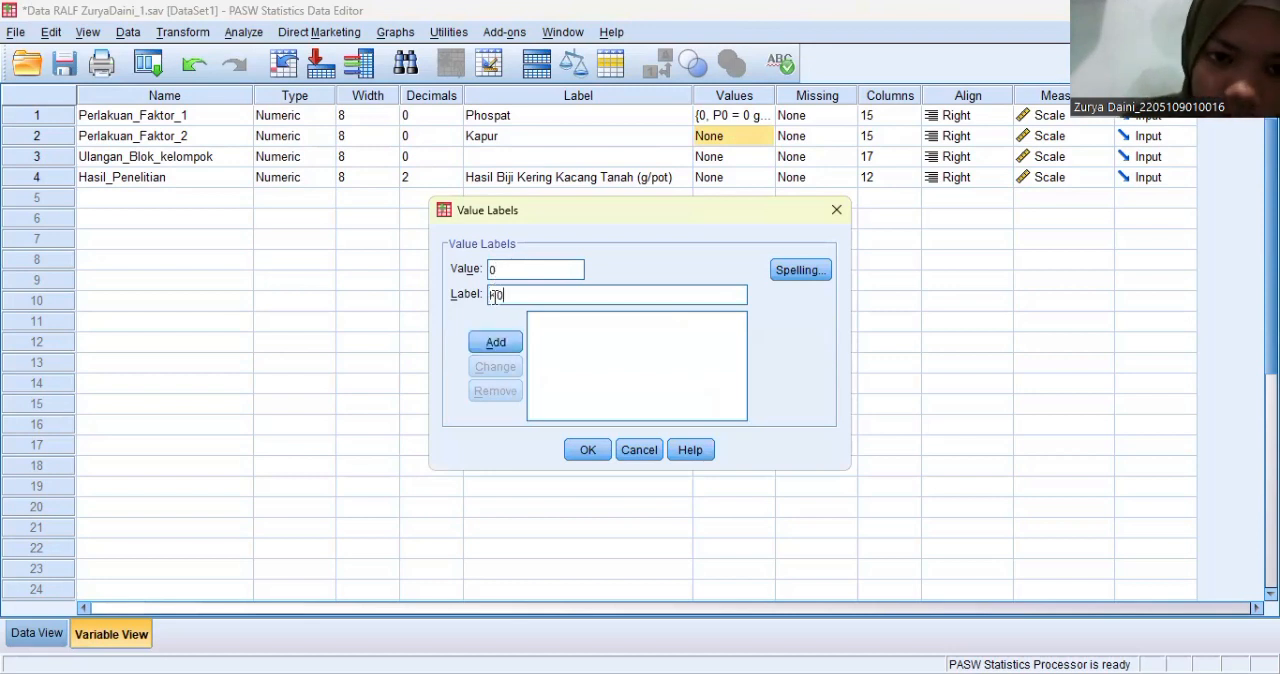
text( 0 )
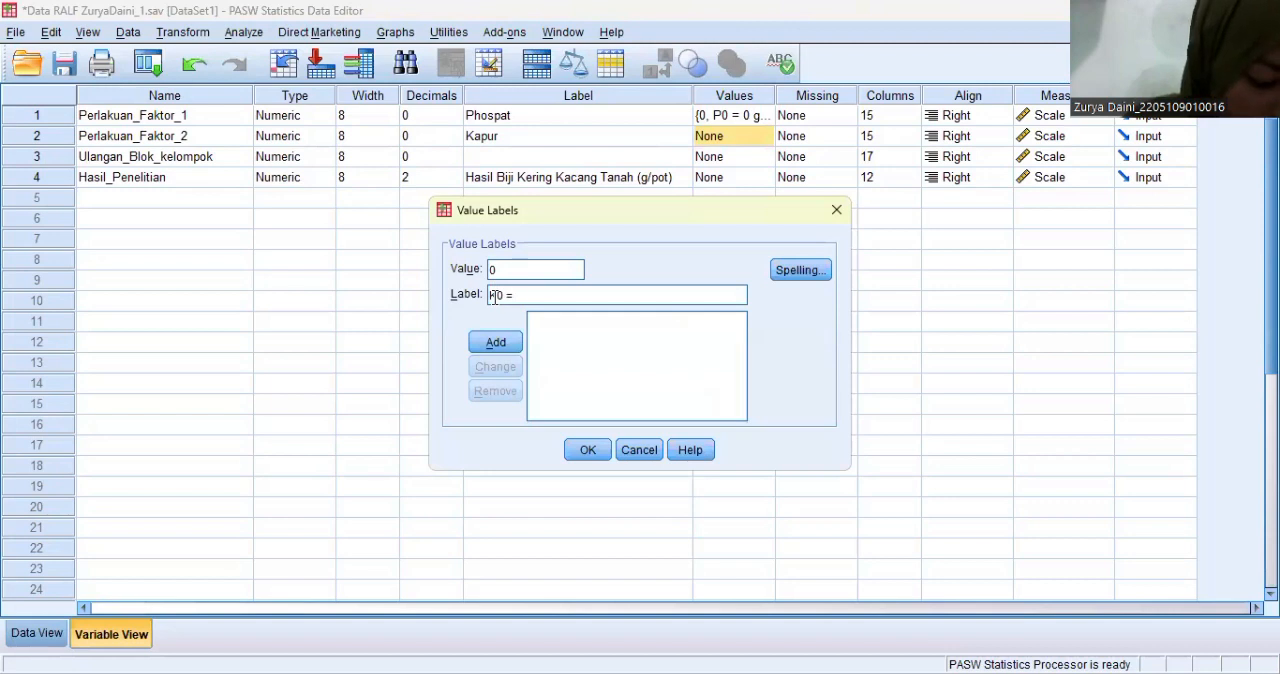
text(gram)
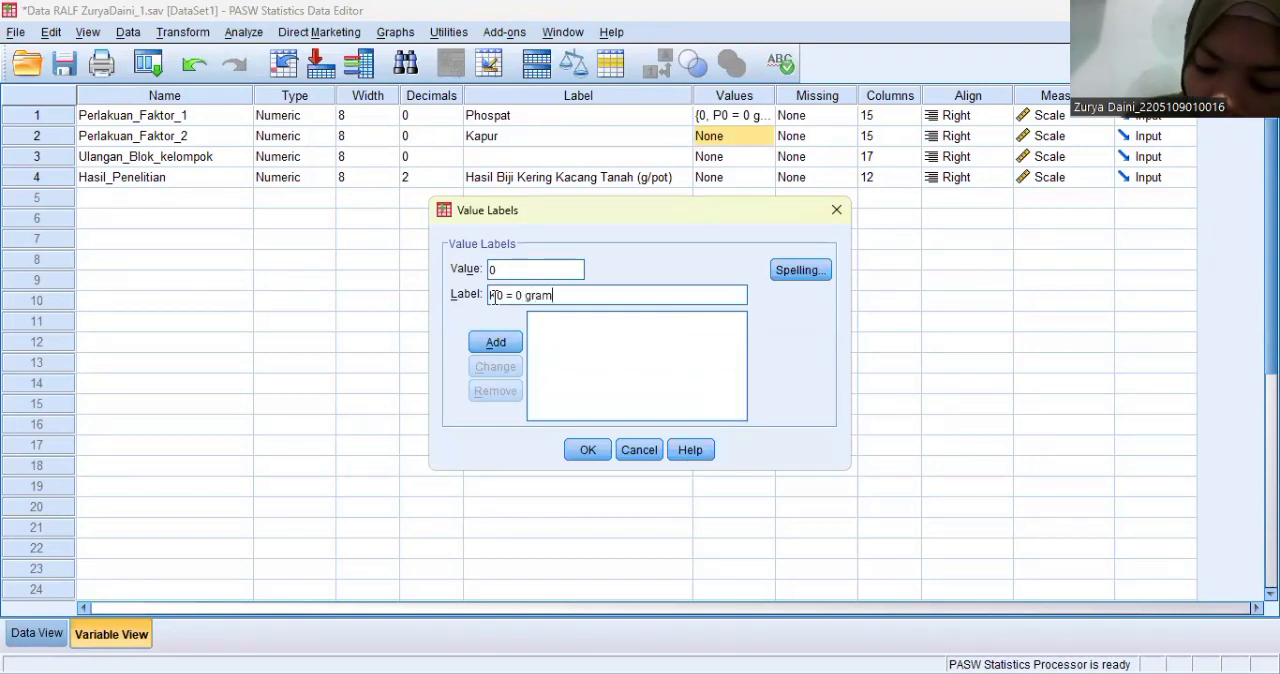
text(/pot)
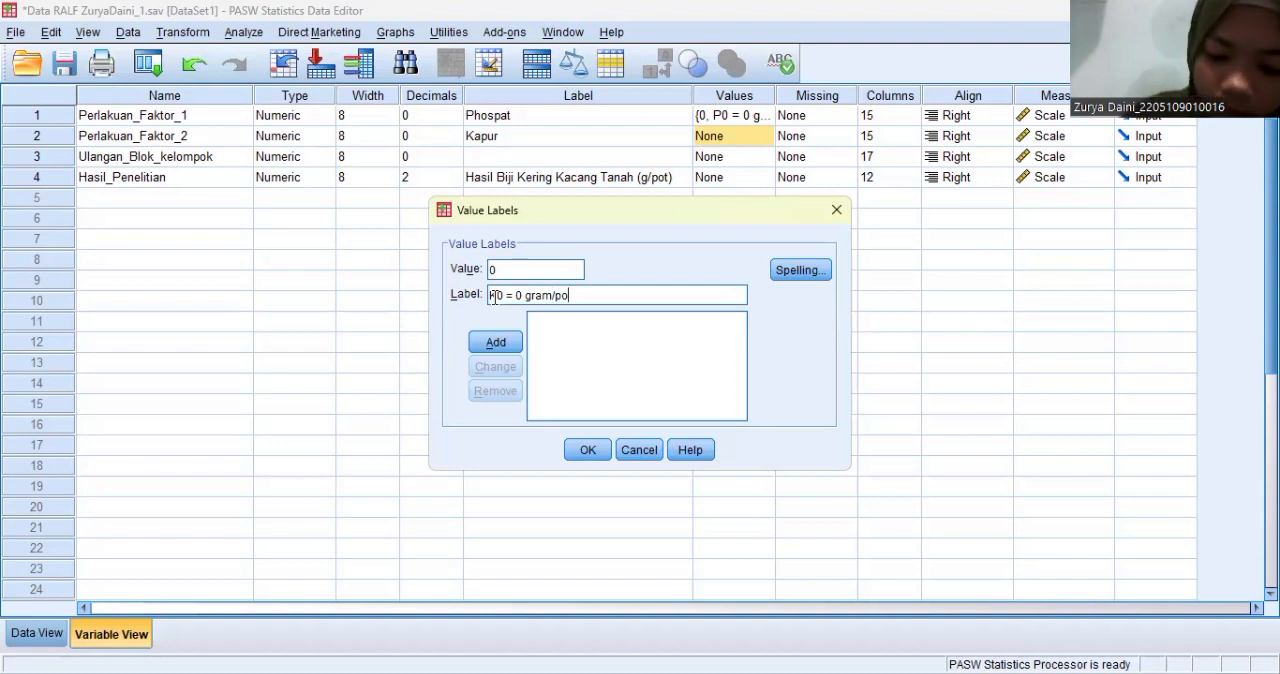
click(500, 341)
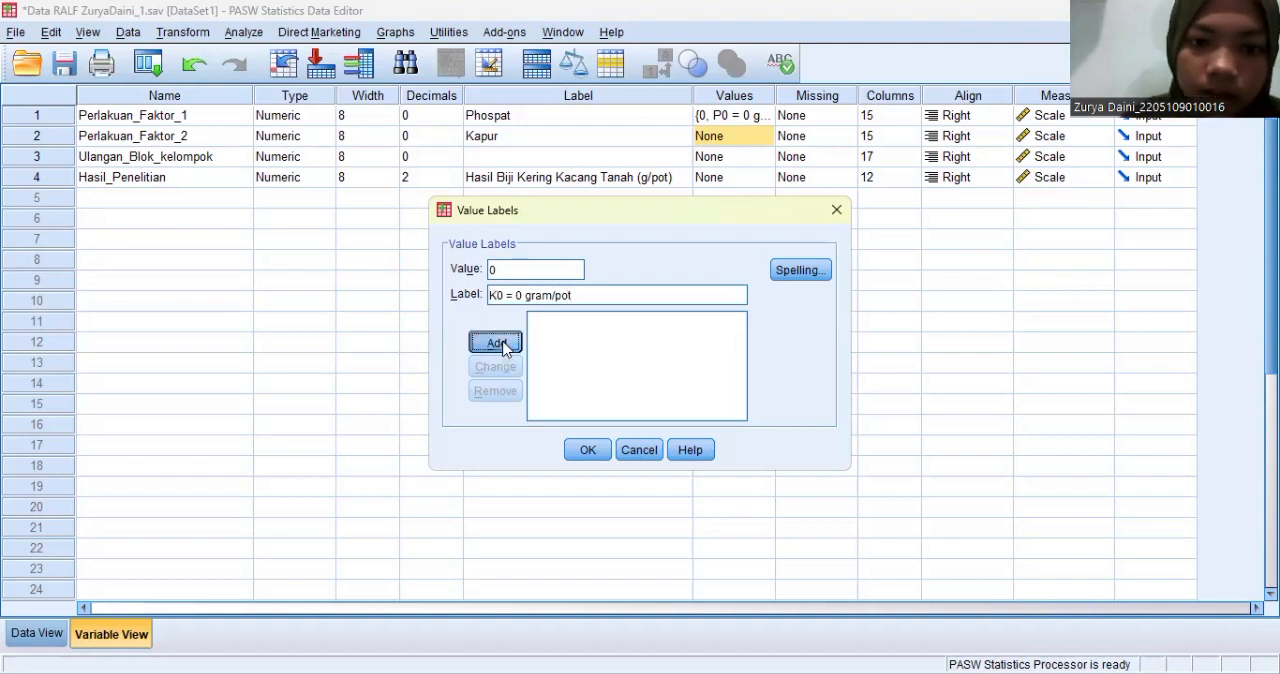
- Add the label "K1 = 4 gram/pot" for value 1 of Perlakuan_Faktor_2 and apply the variable's value labels
text(1)
click(495, 293)
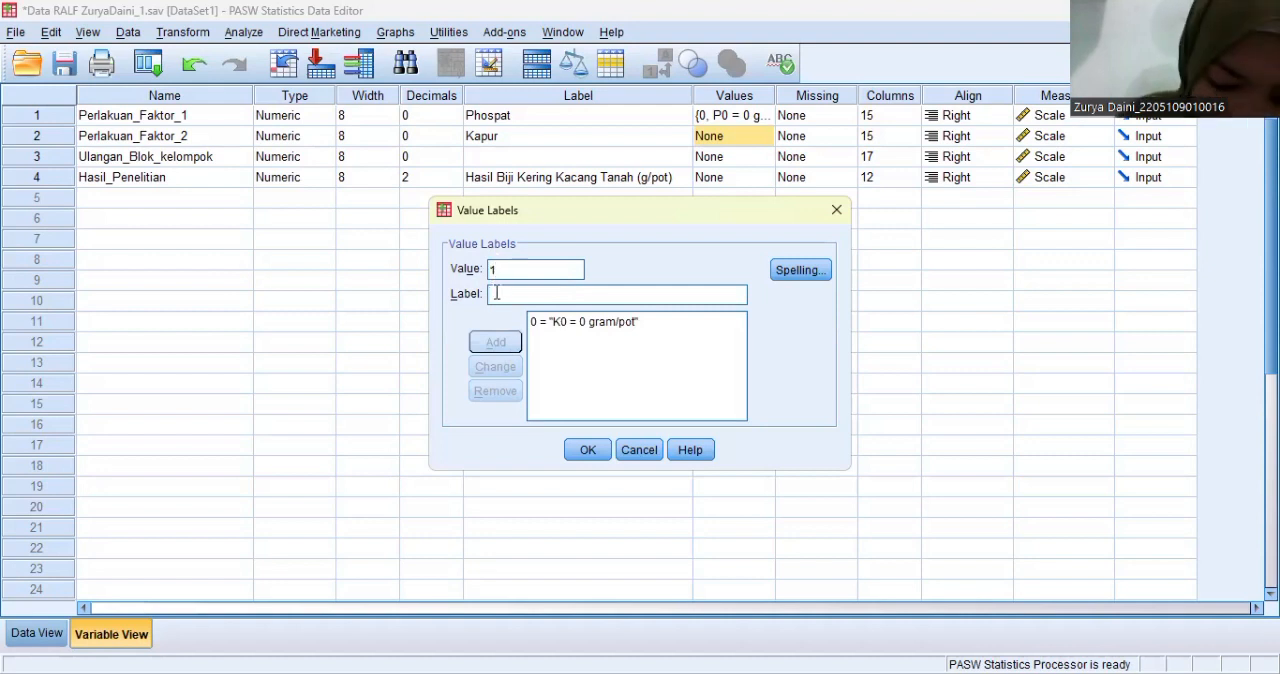
text(K0 = )
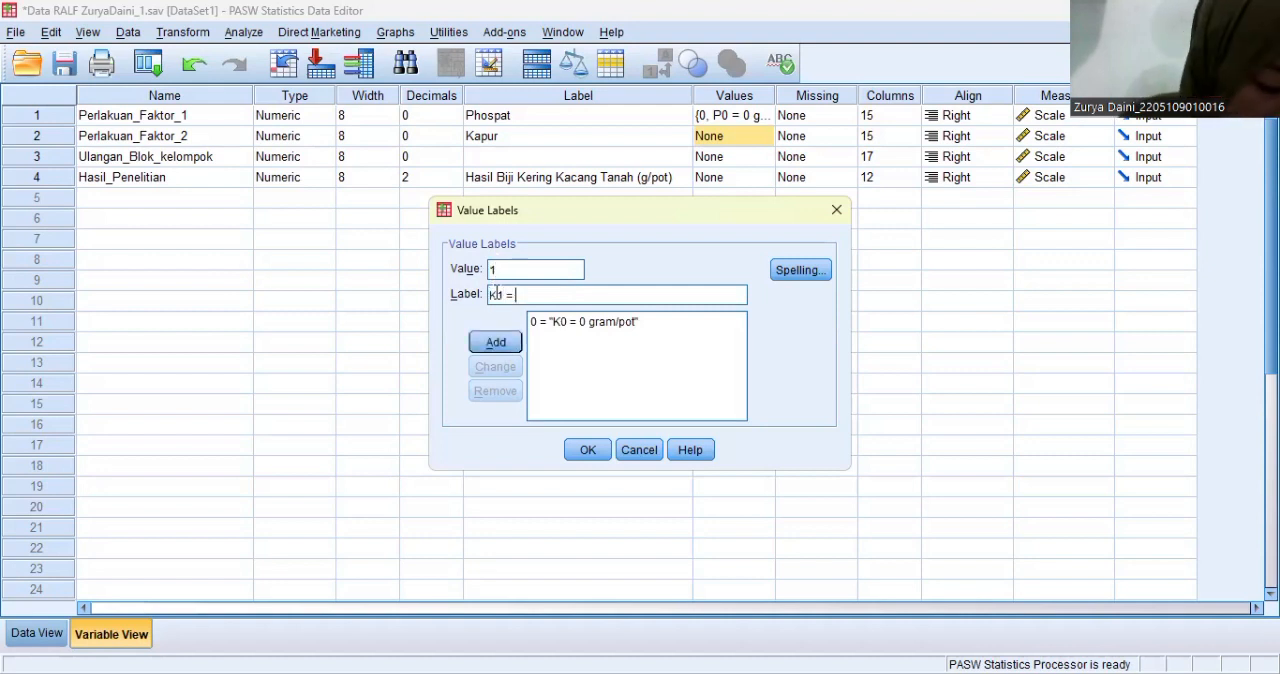
text(4 gram/pot)
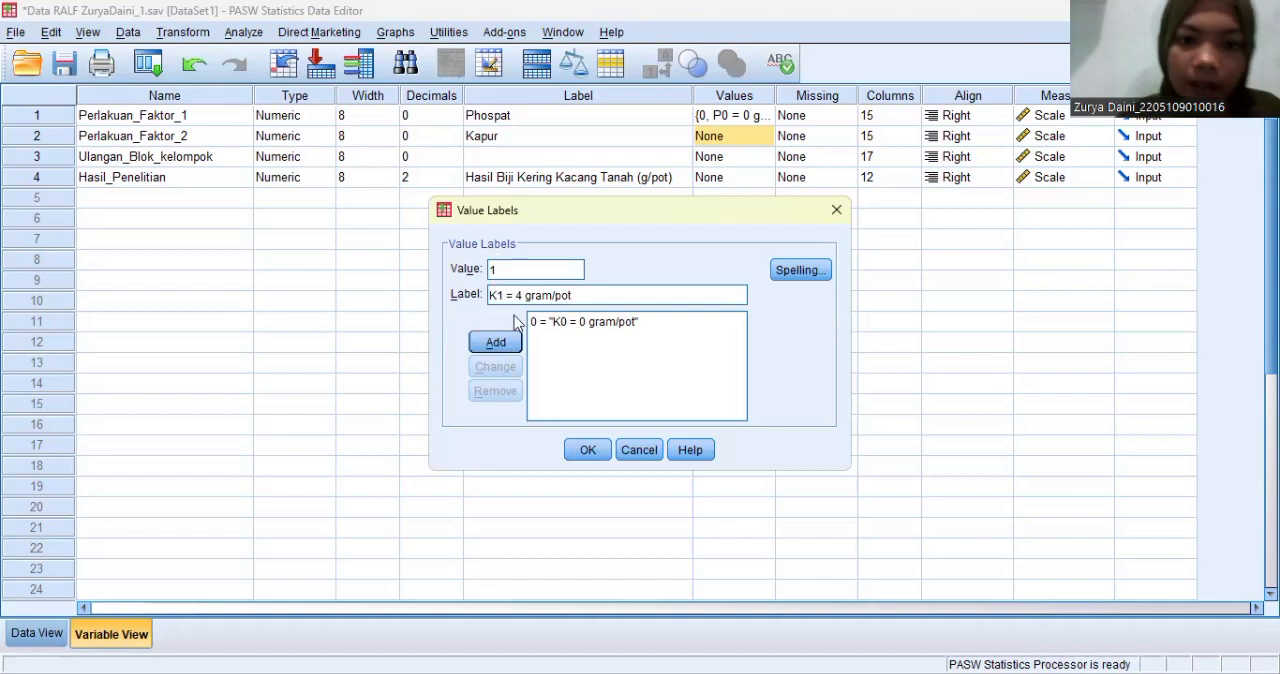
click(516, 345)
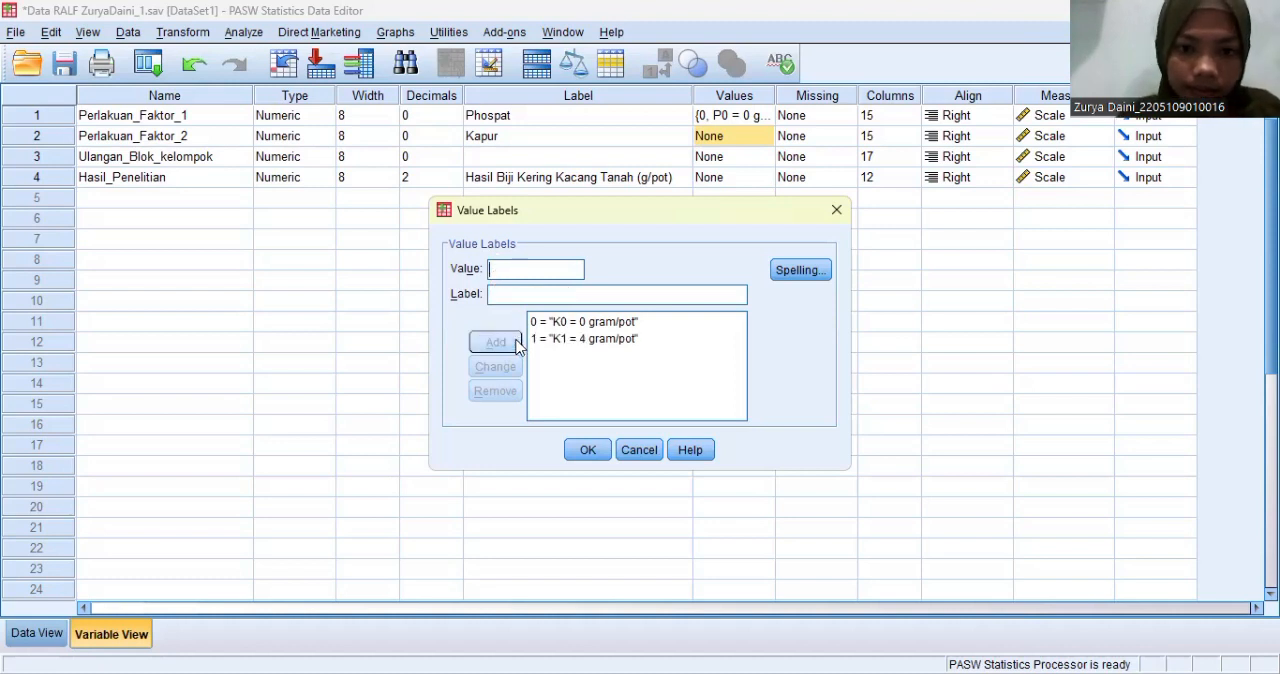
click(588, 450)
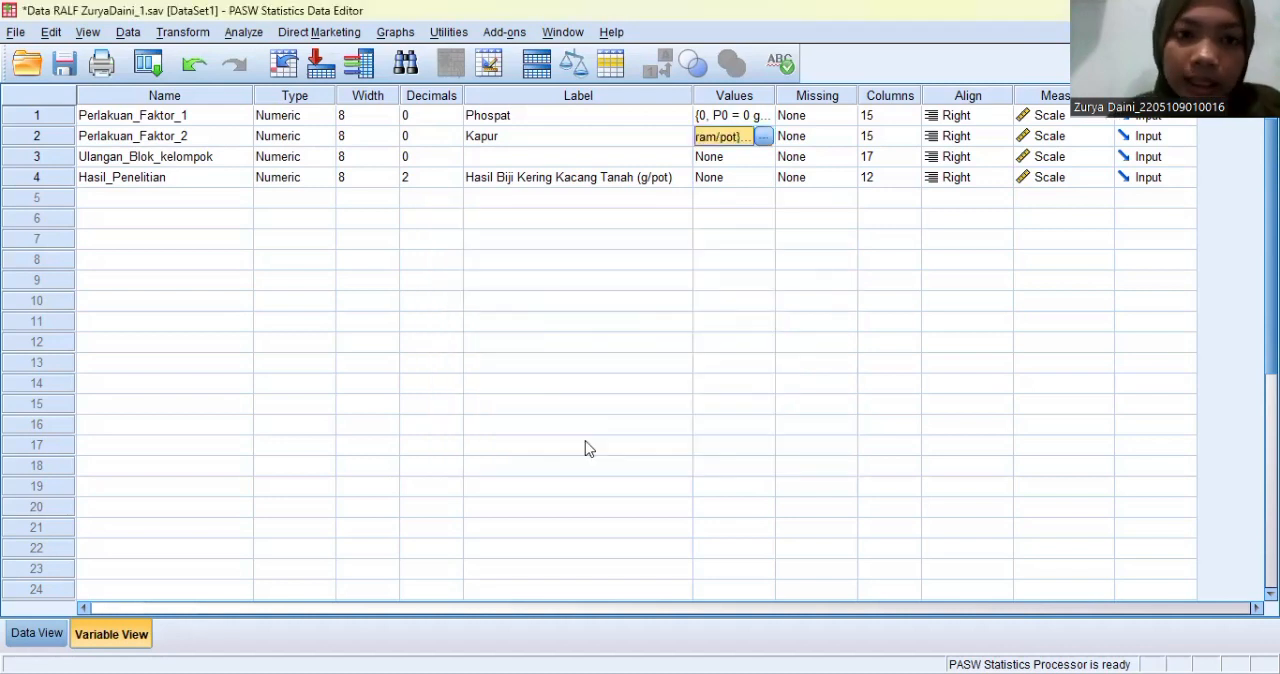
- Add a value label to Ulangan_Blok_kelompok that defines value 1 as "Ulangan I"
click(763, 162)
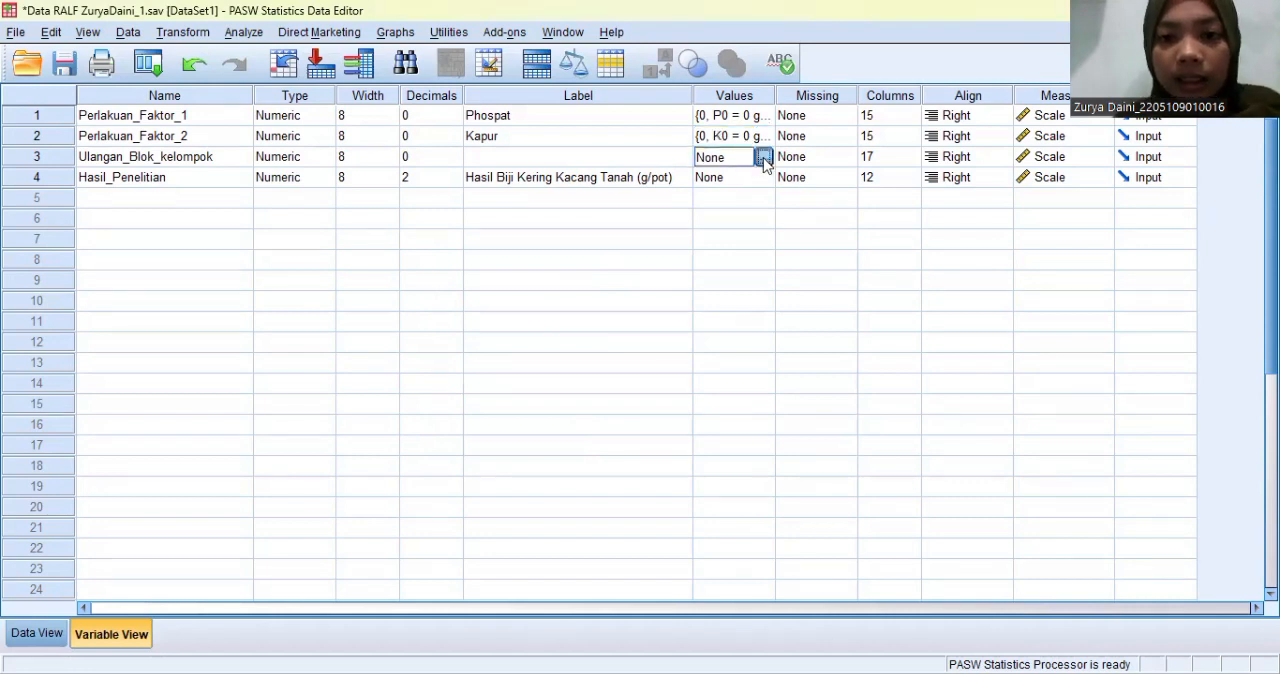
click(763, 157)
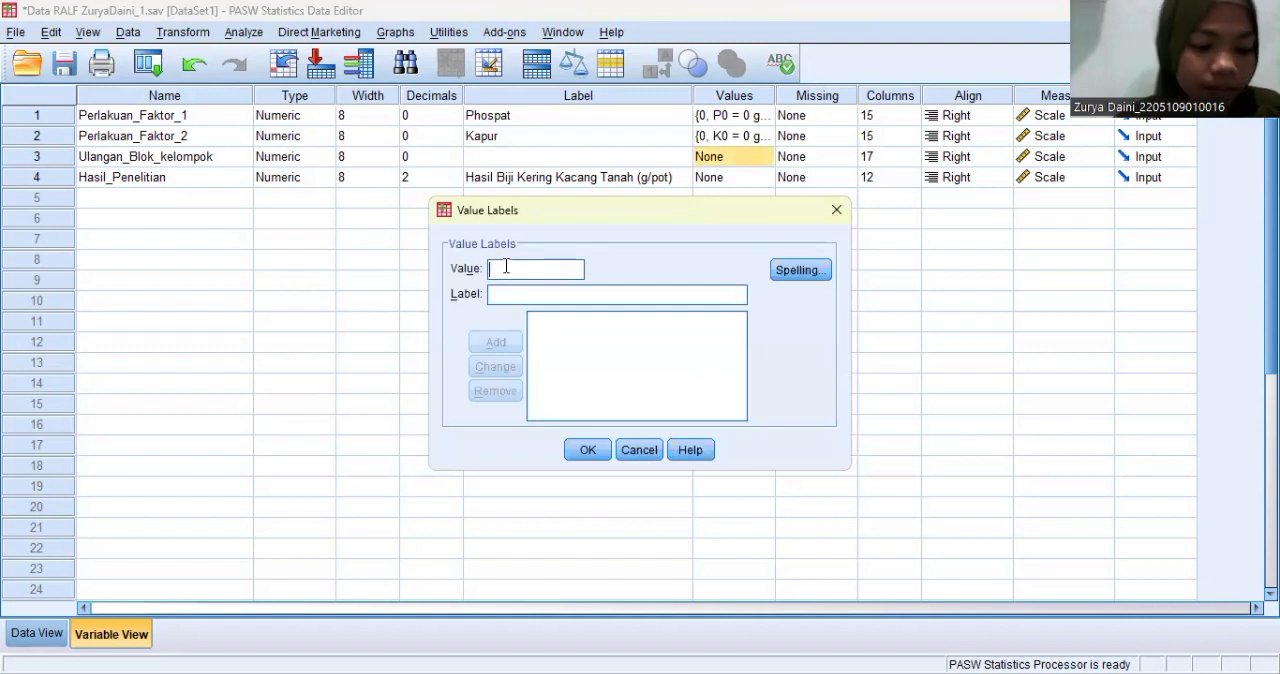
text(1)
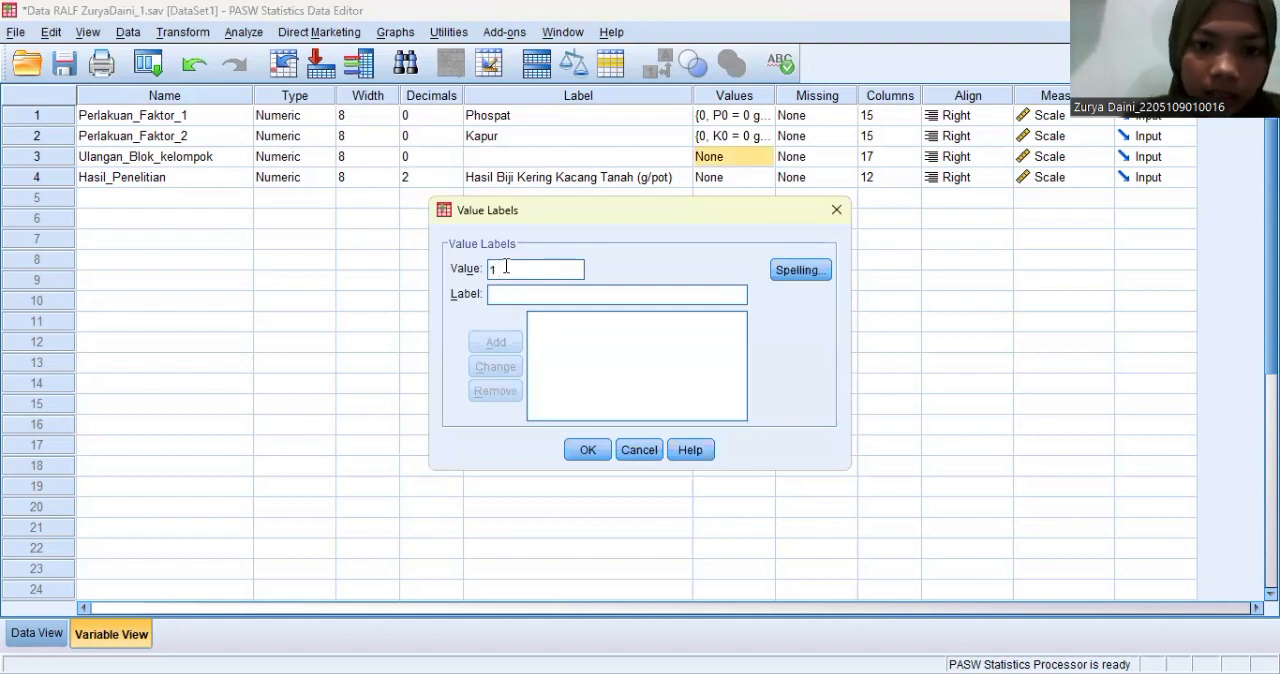
click(504, 295)
text(Ul)
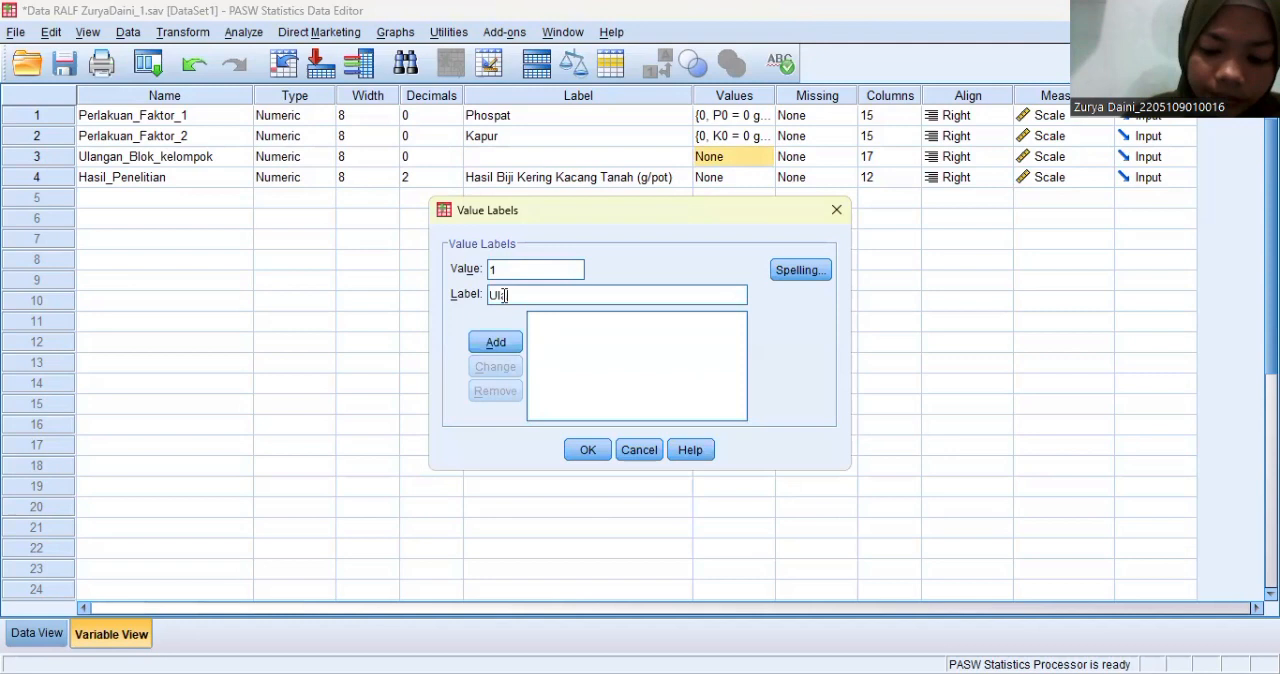
text(angan I)
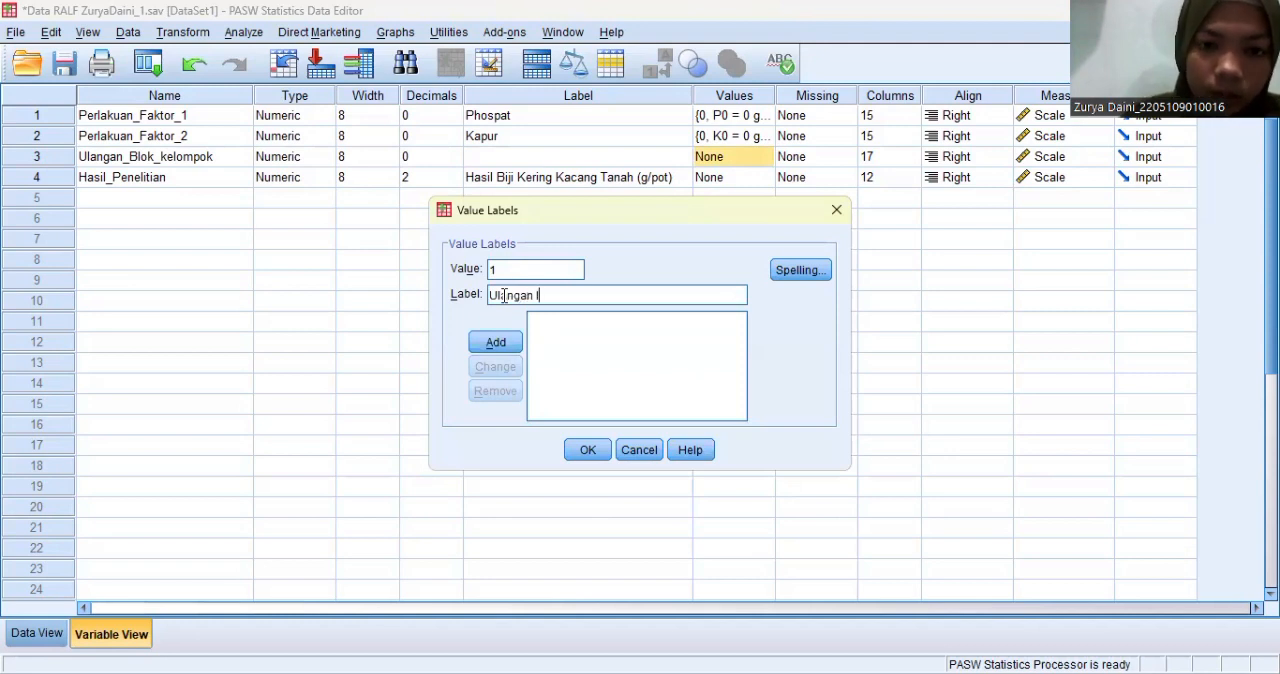
click(507, 344)
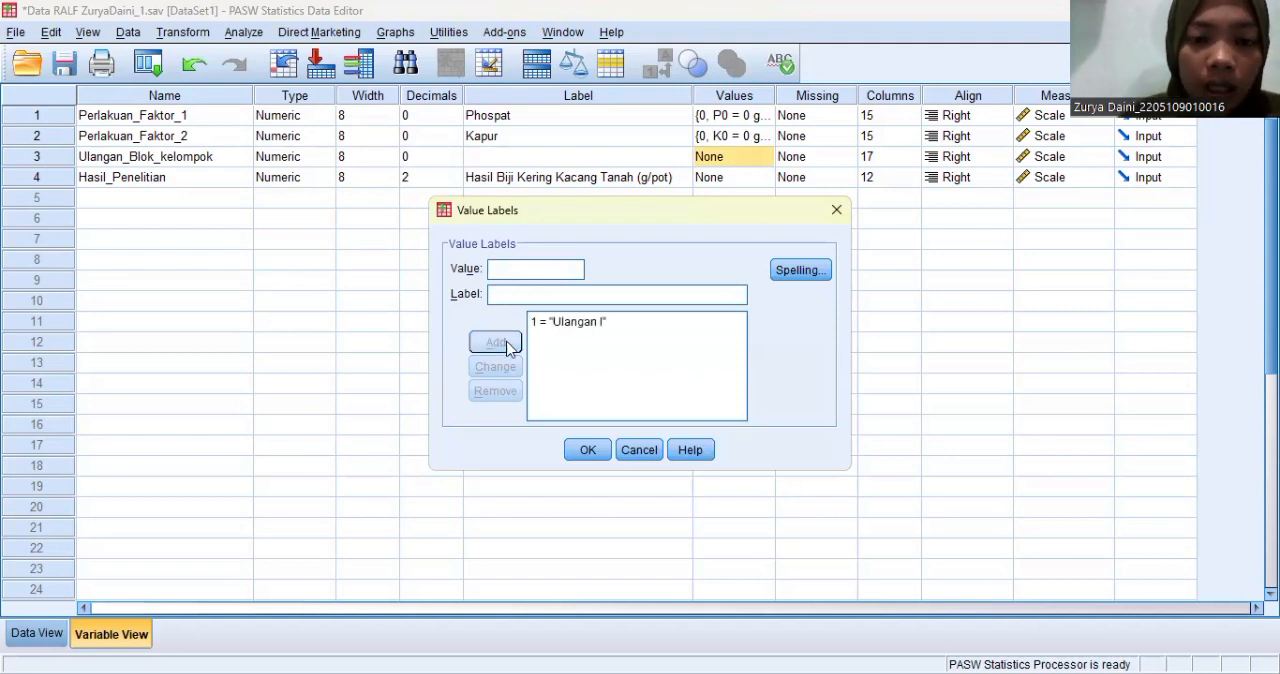
- Add the label "Ulangan II" for value 2 of Ulangan_Blok_kelompok
text(2)
click(497, 291)
text(Ulangan II)
click(497, 342)
- Add the label "Ulangan III" for value 3 of Ulangan_Blok_kelompok, with a space before the numeral
text(3)
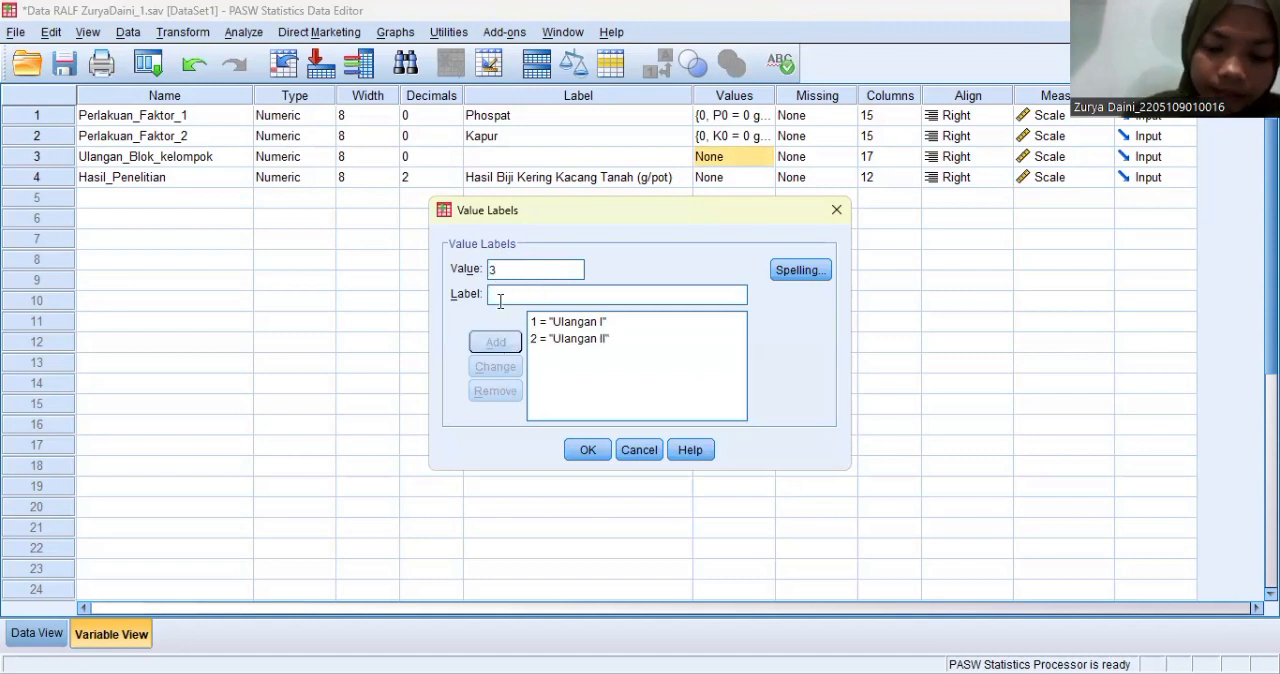
text(Ul)
key(BackSpace)
key(BackSpace)
key(BackSpace)
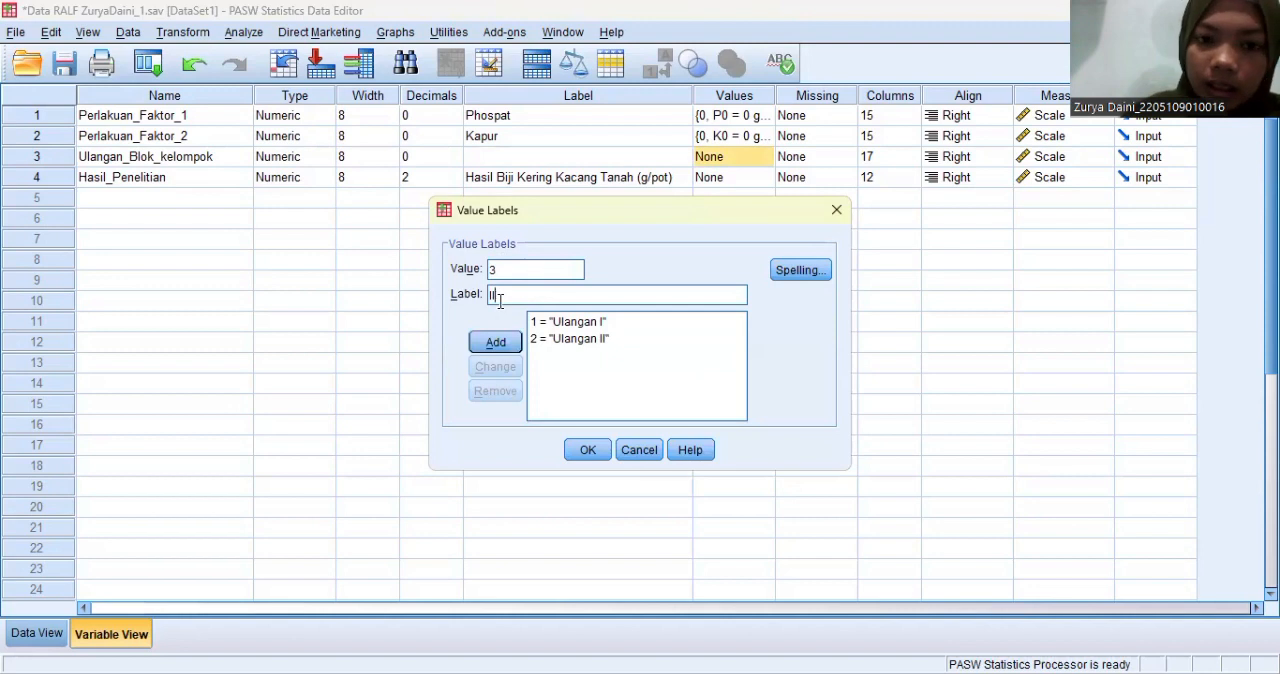
text(Ula)
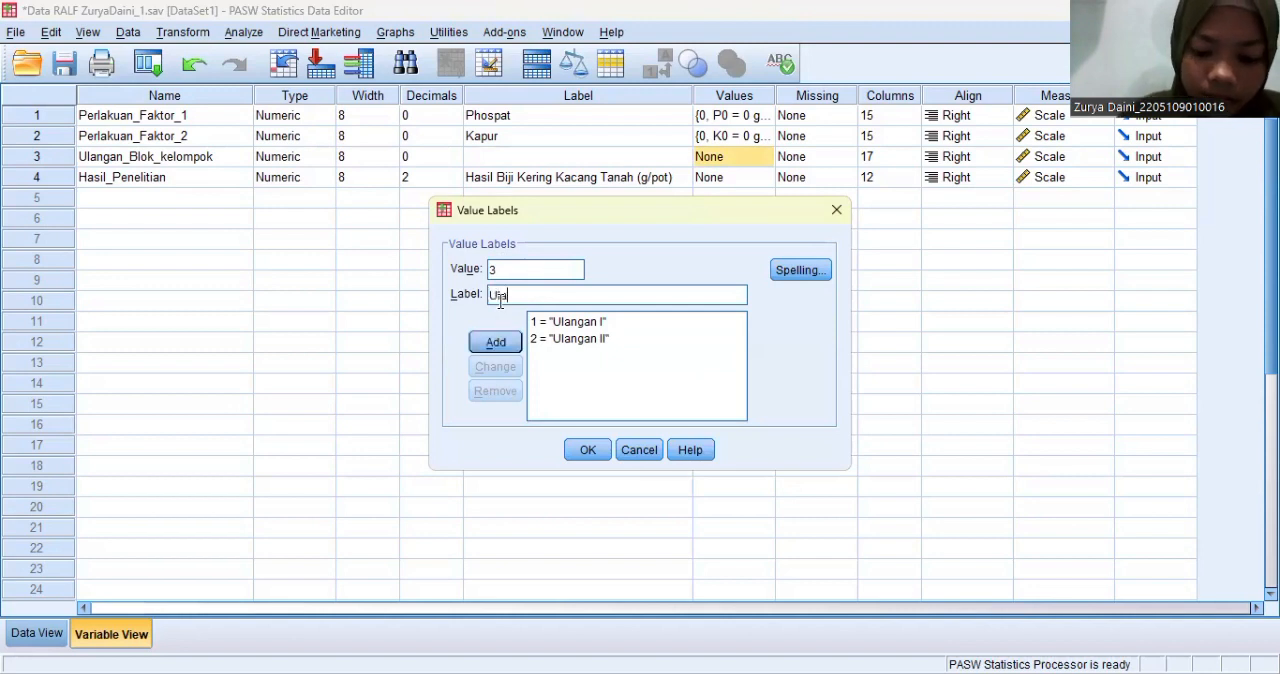
text(nganIII)
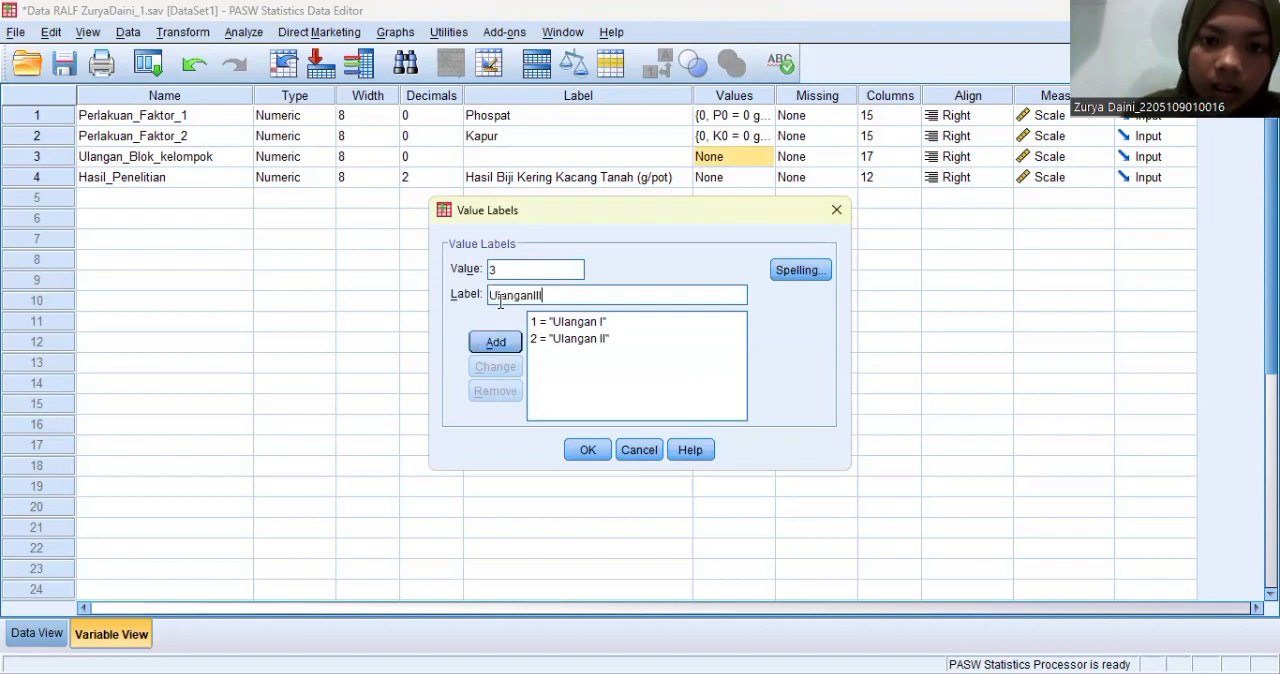
click(532, 295)
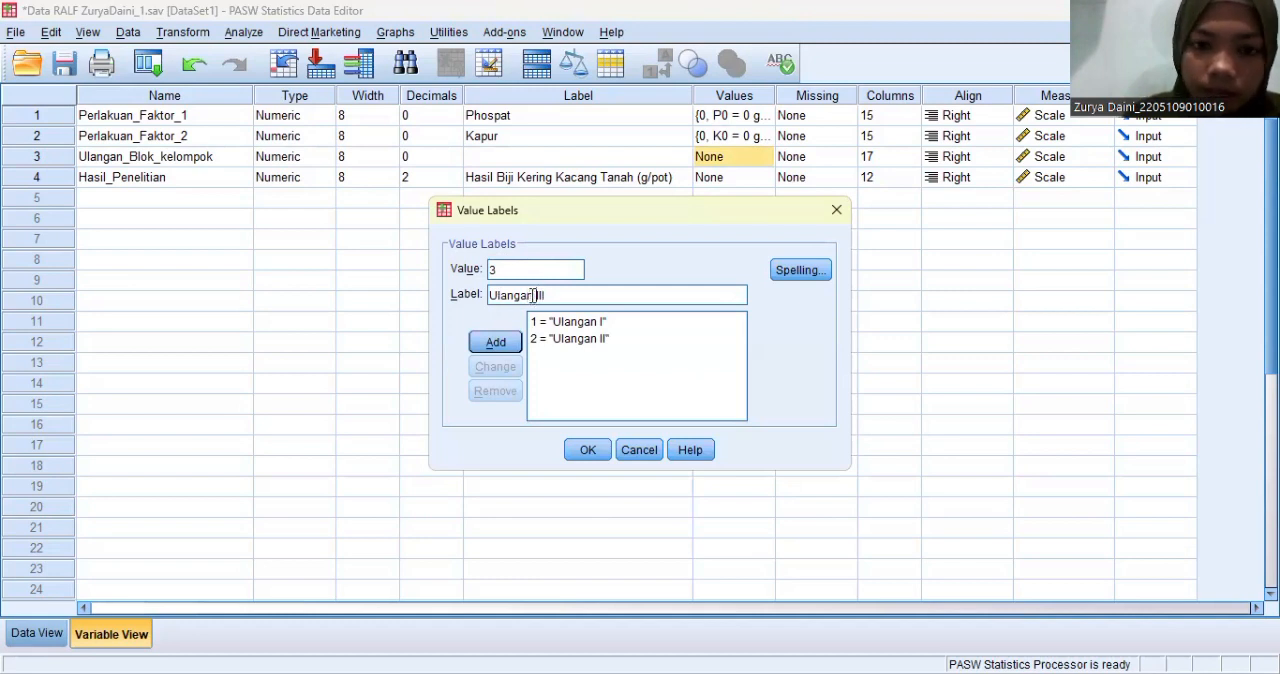
click(505, 340)
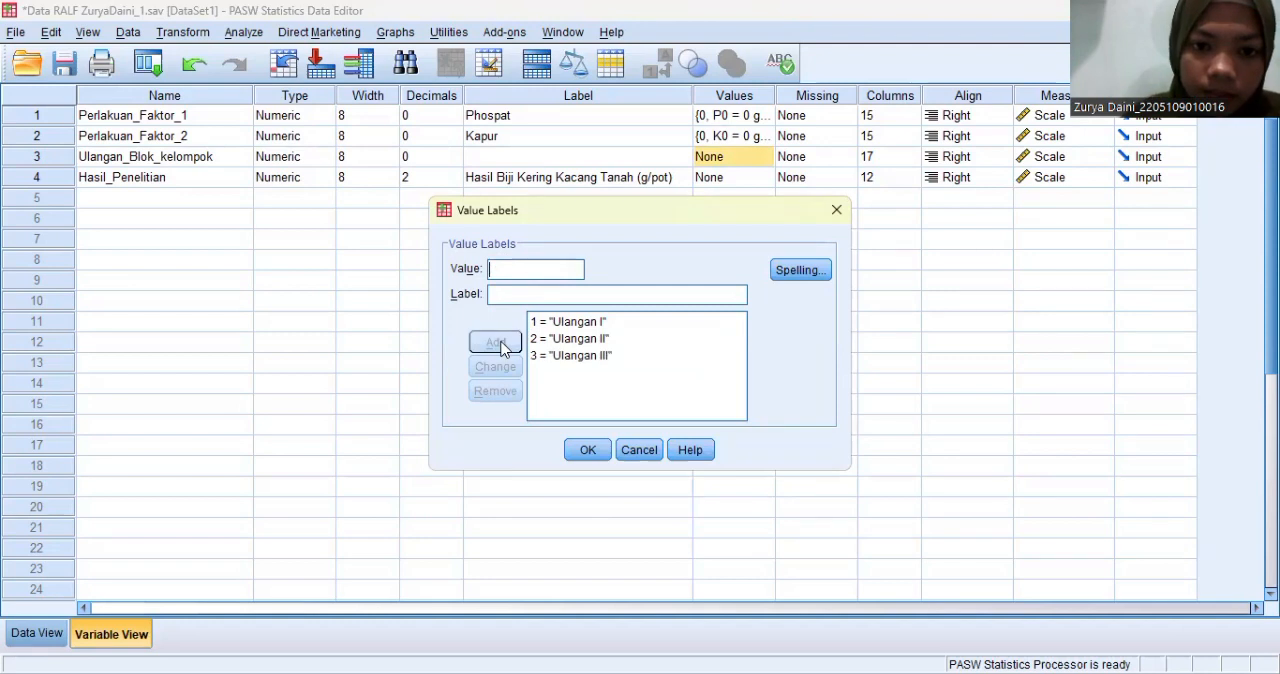
- Add the label "Ulangan IV" for value 4 of Ulangan_Blok_kelompok and apply the variable's value labels
text(4)
click(500, 295)
text(Ula)
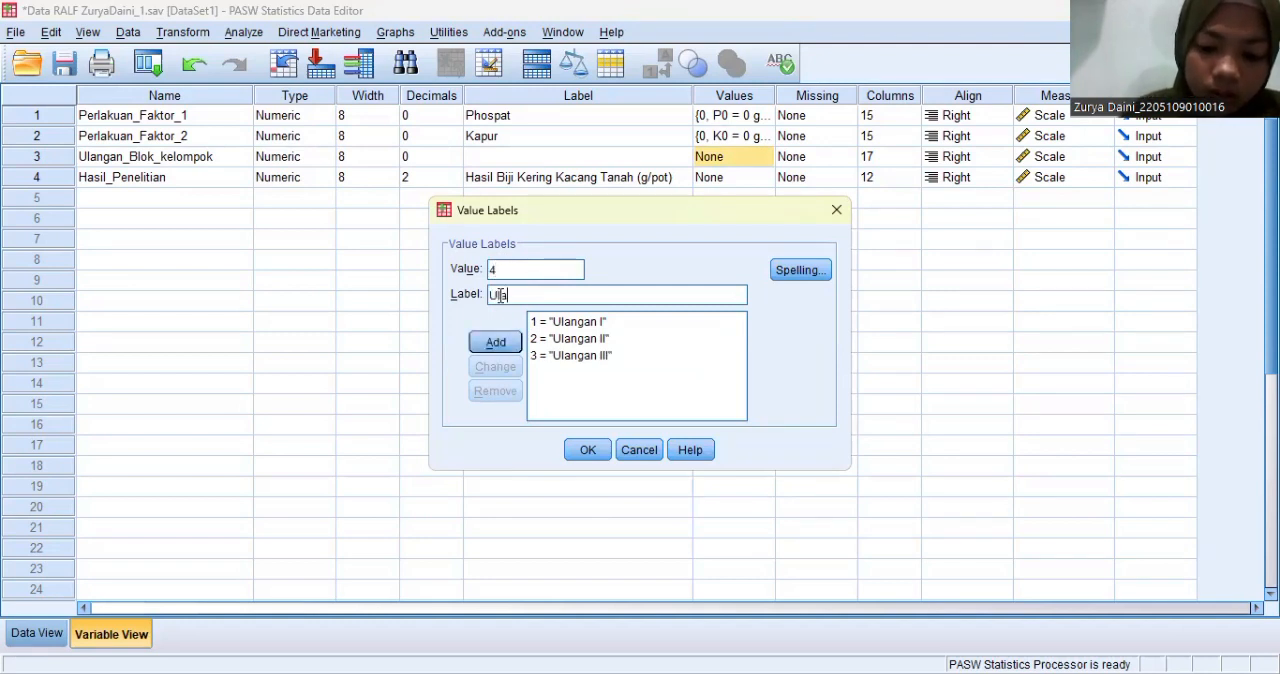
text(ngan IV)
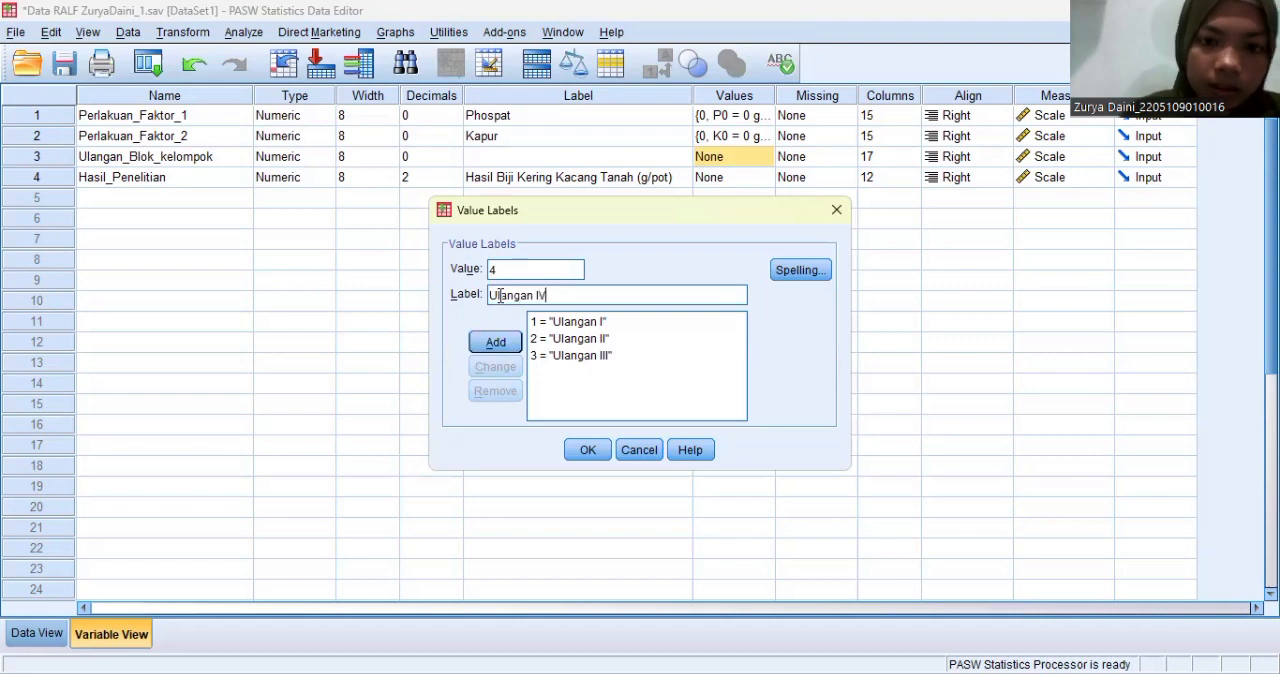
click(500, 343)
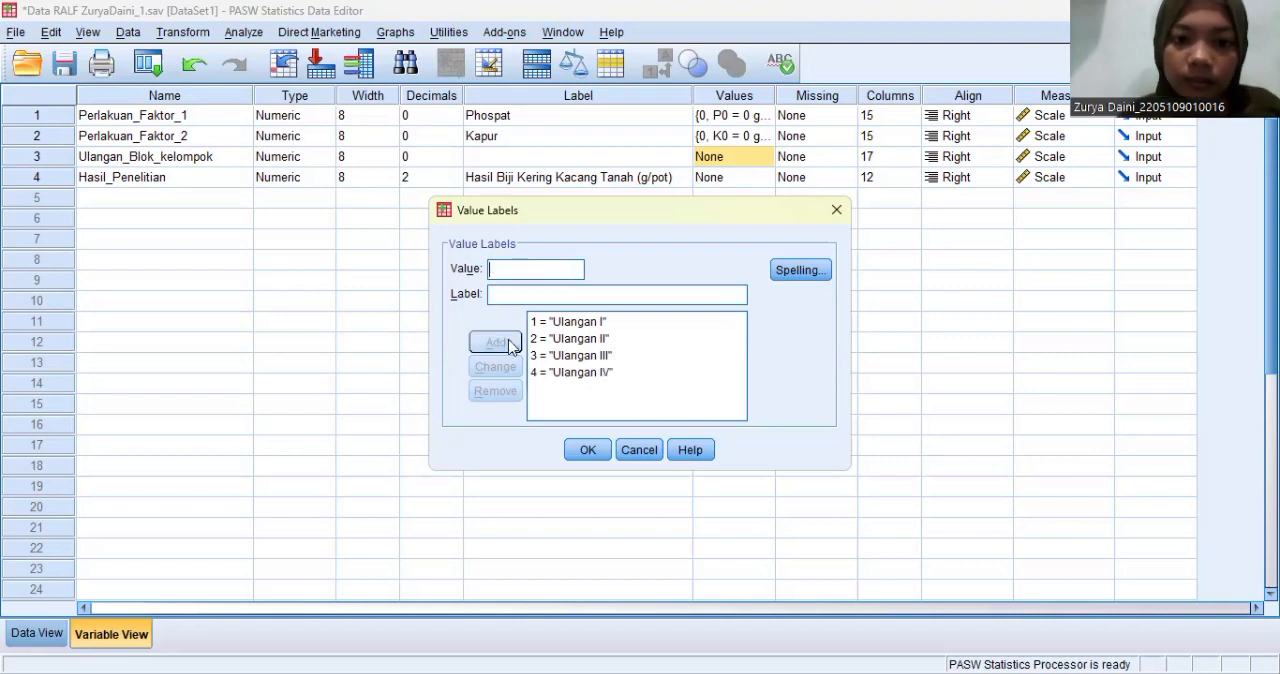
click(590, 450)
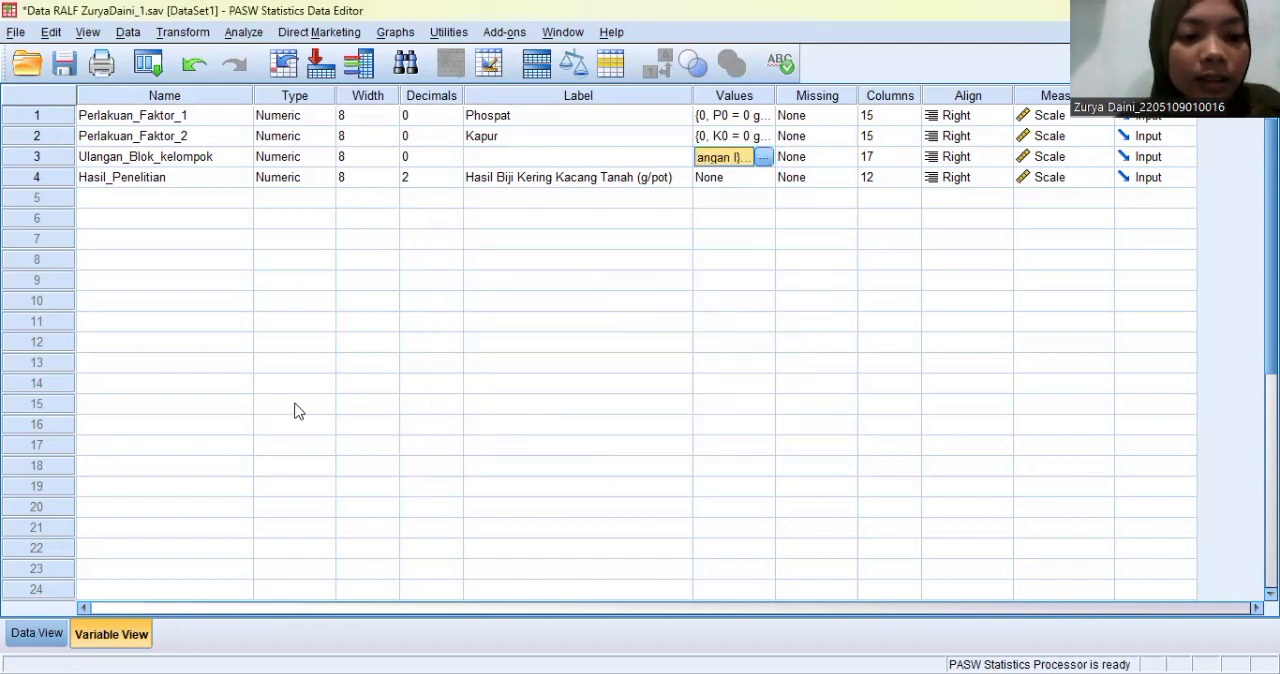
- Start a univariate general linear model from the data sheet with Hasil Biji Kering Kacang Tanah (g/pot) as the dependent variable
click(53, 633)
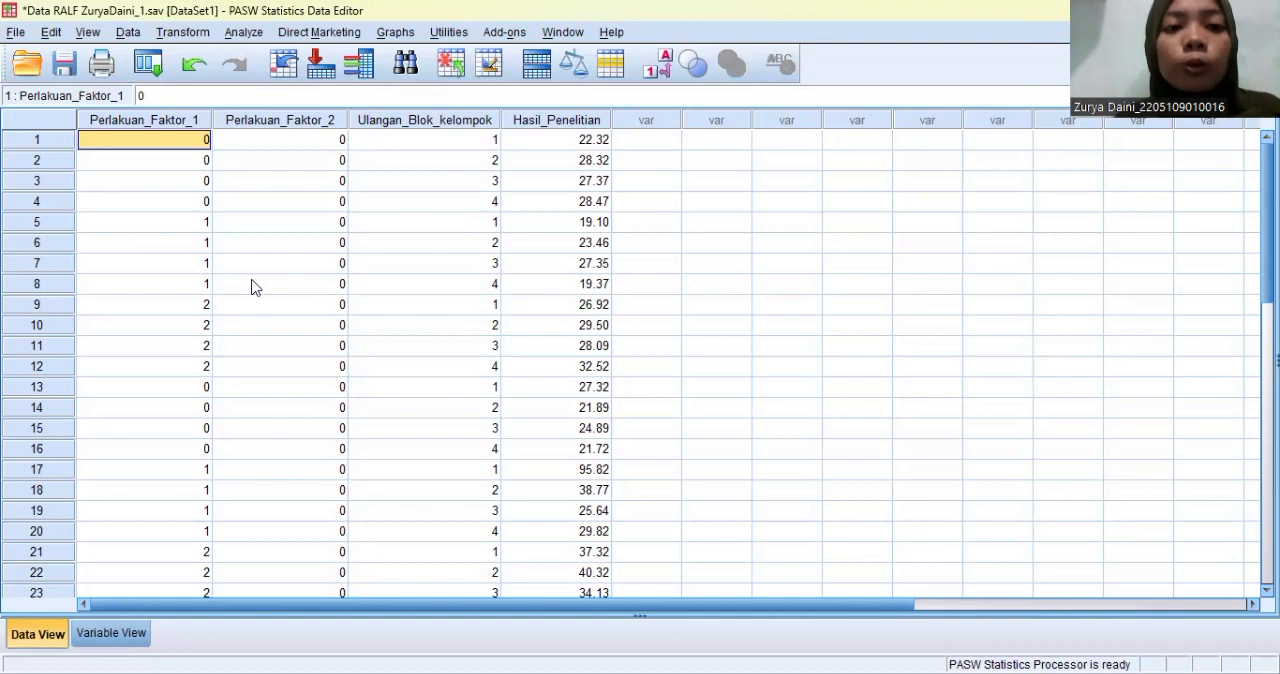
key(alt+a)
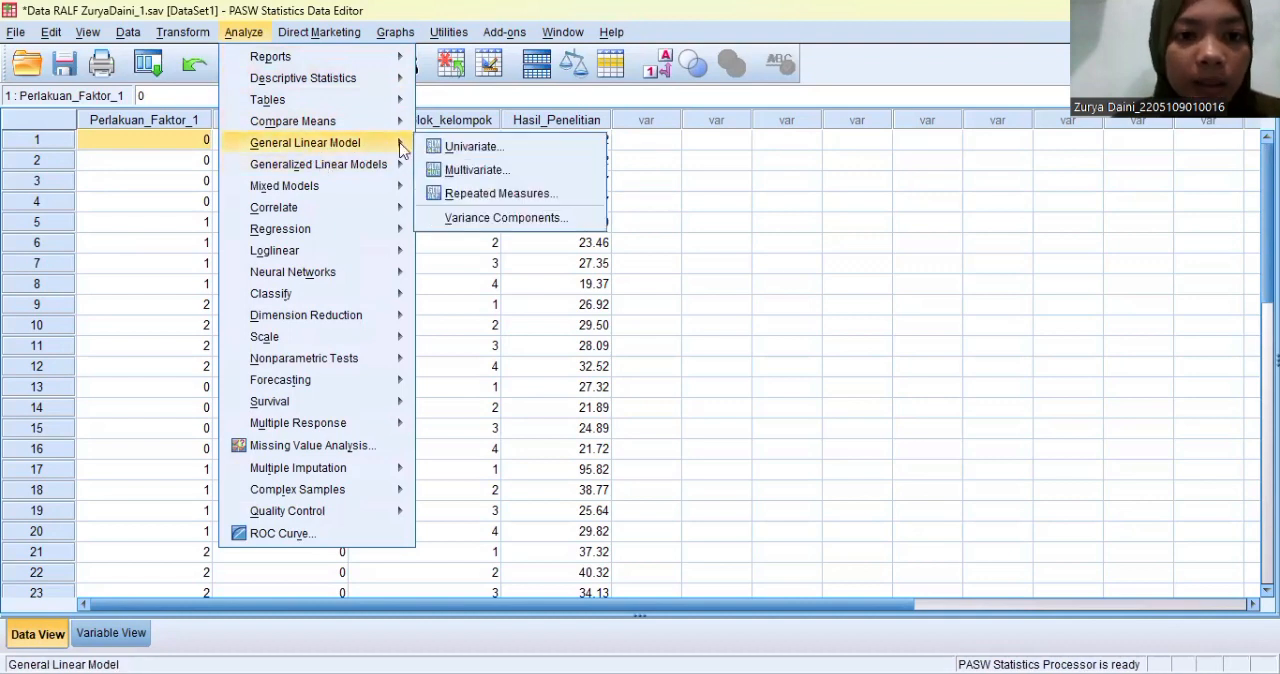
click(452, 148)
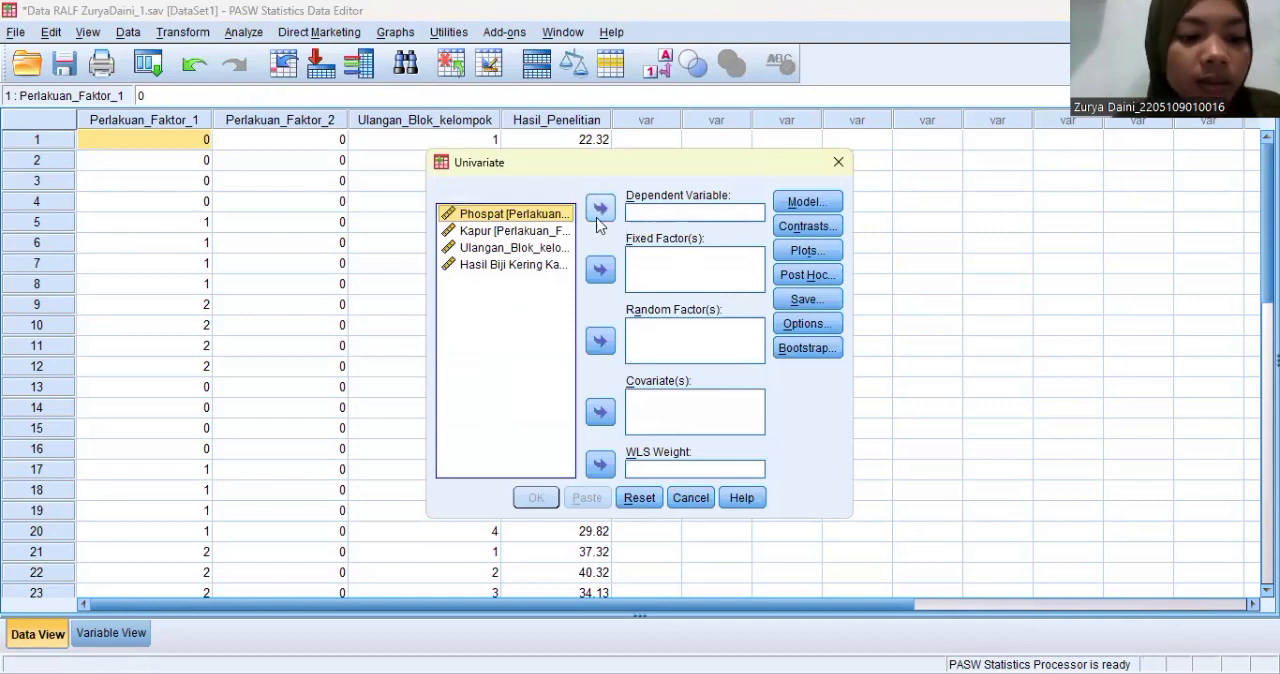
click(505, 265)
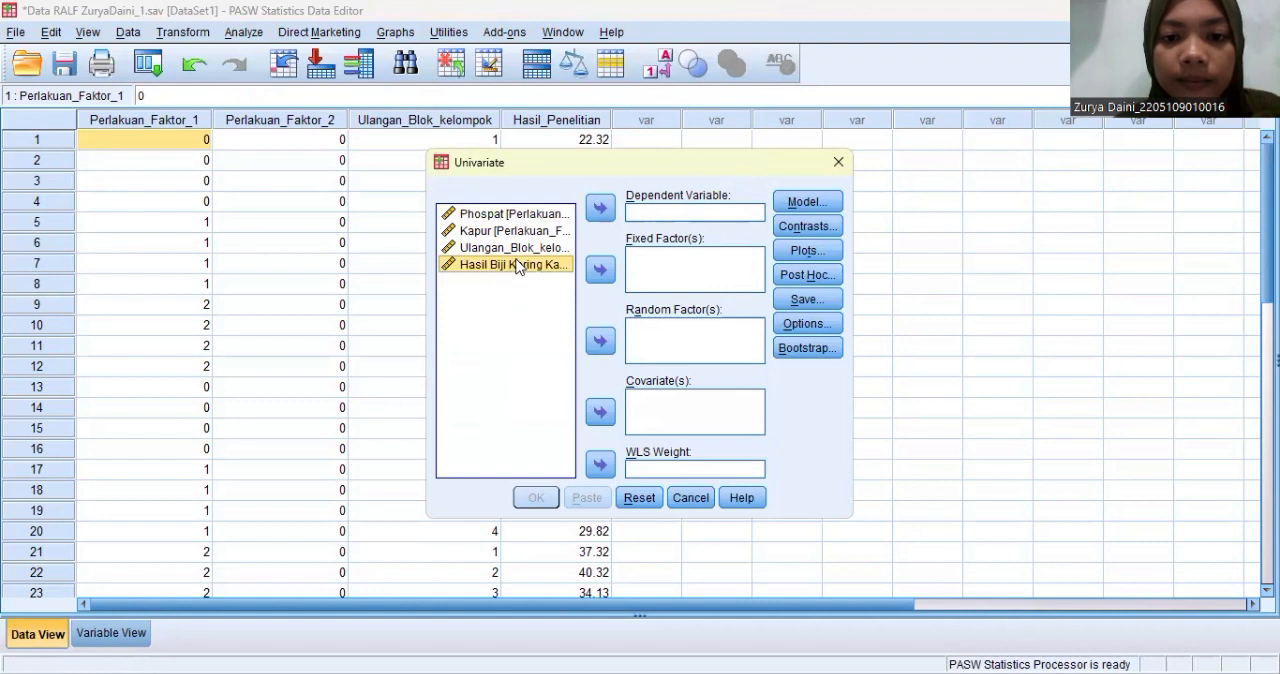
click(601, 209)
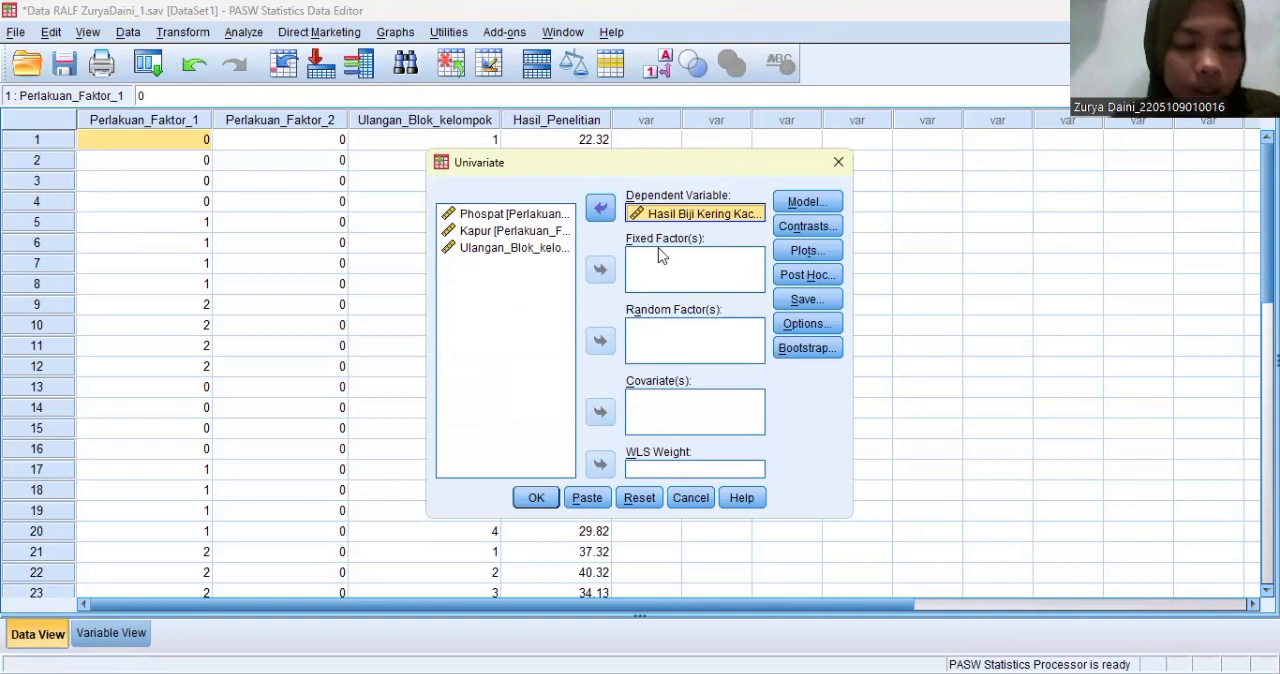
- Assign Phospat and Kapur as the fixed factors of the univariate analysis
click(505, 216)
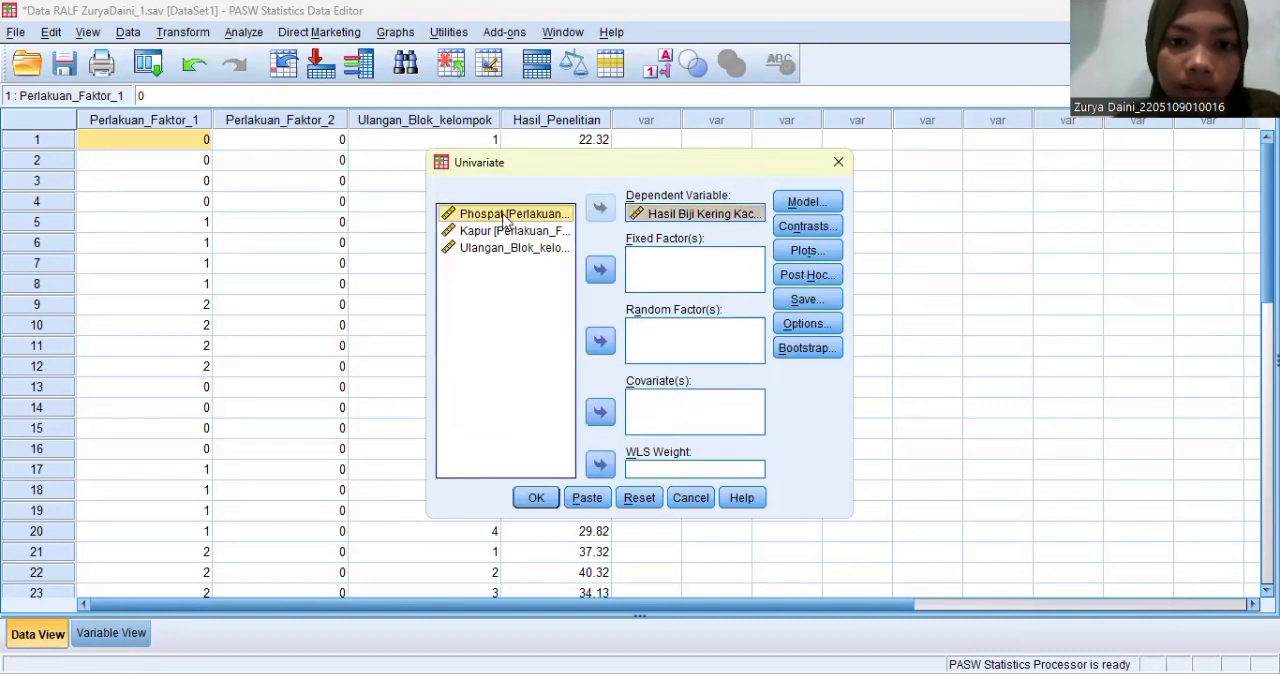
click(598, 270)
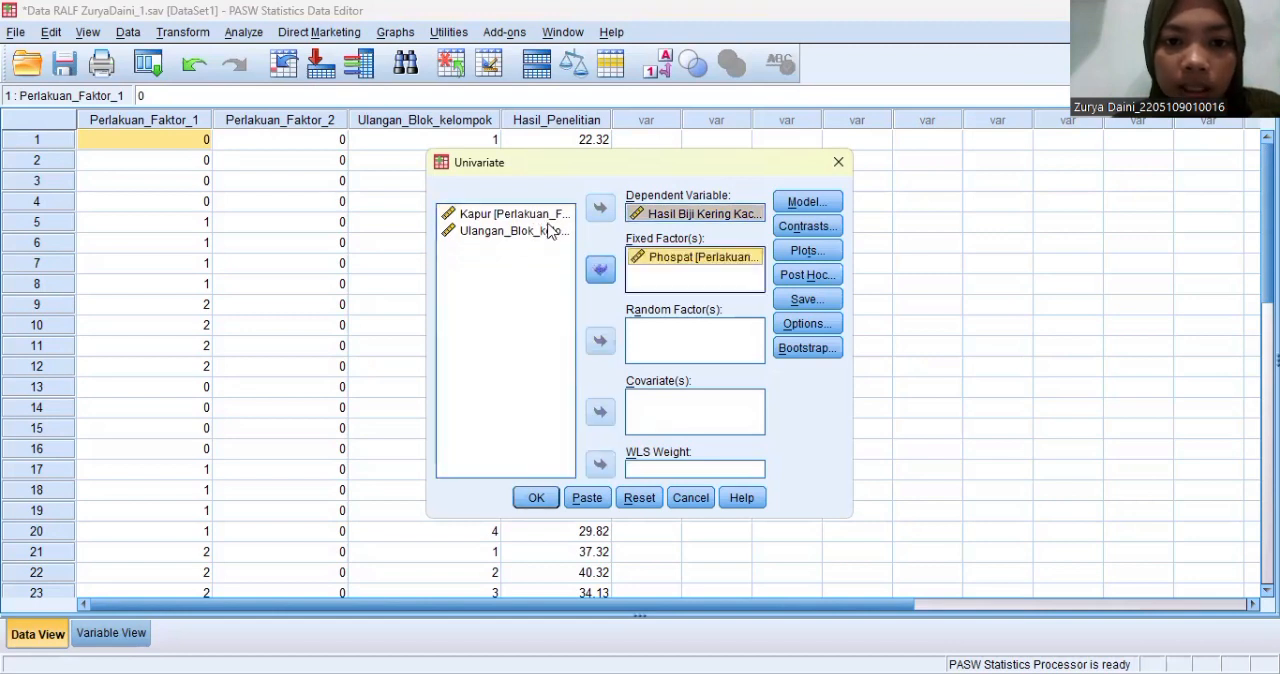
click(528, 216)
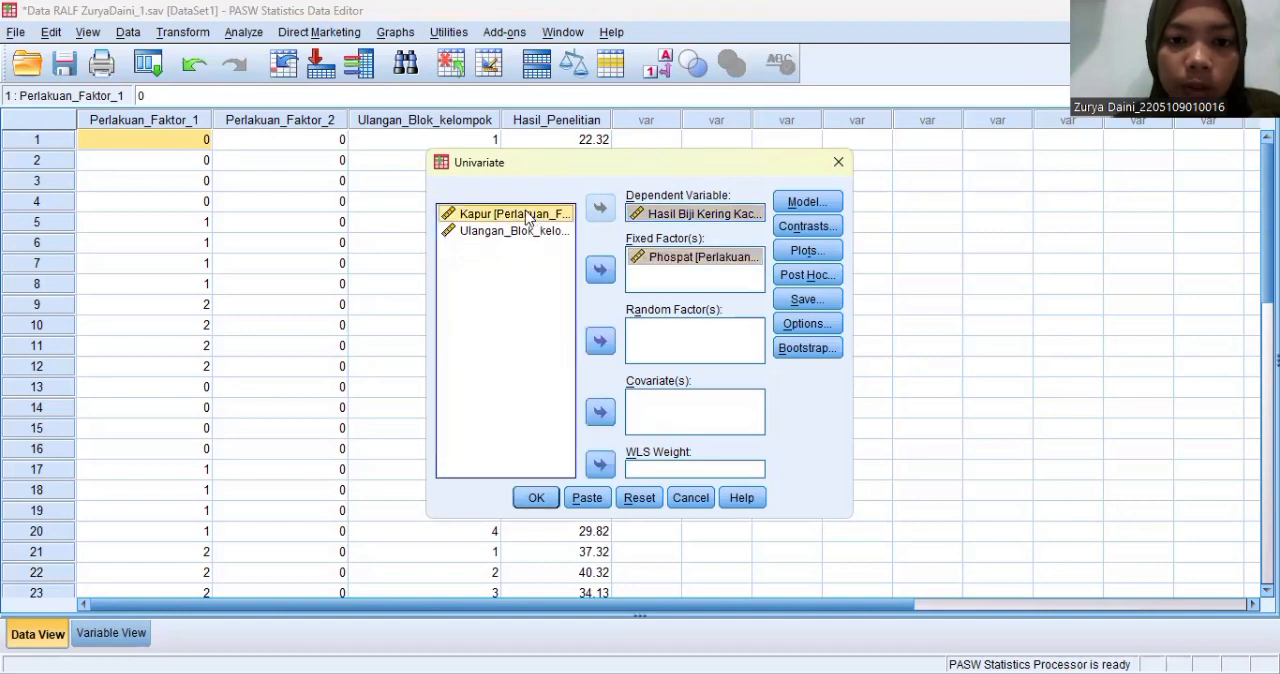
click(597, 271)
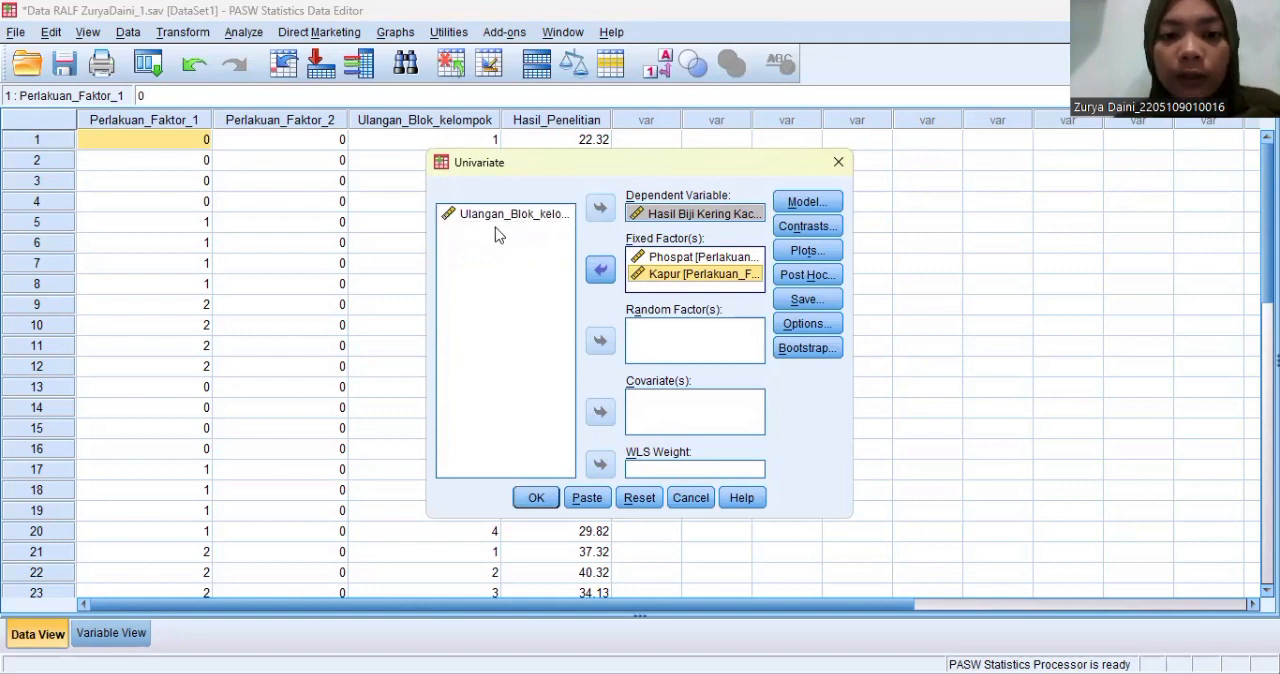
- Specify a custom model with Perlakuan_Faktor_1 and Perlakuan_Faktor_2 as separate terms
click(804, 202)
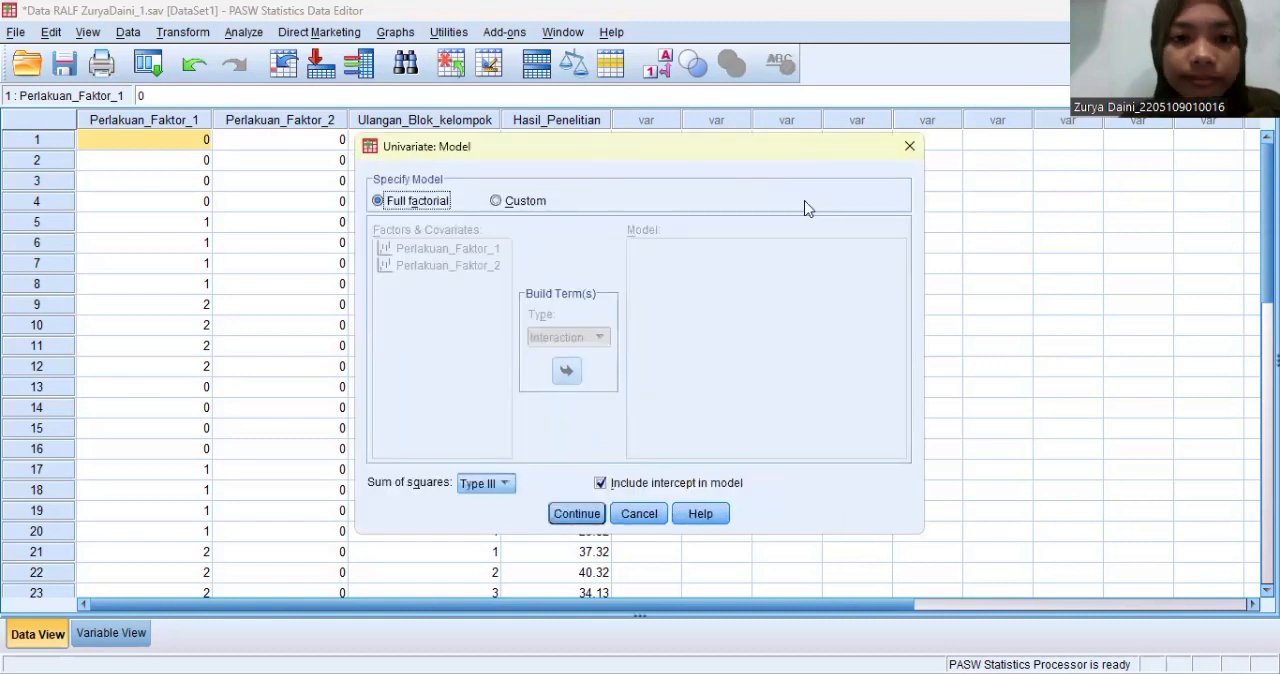
click(497, 202)
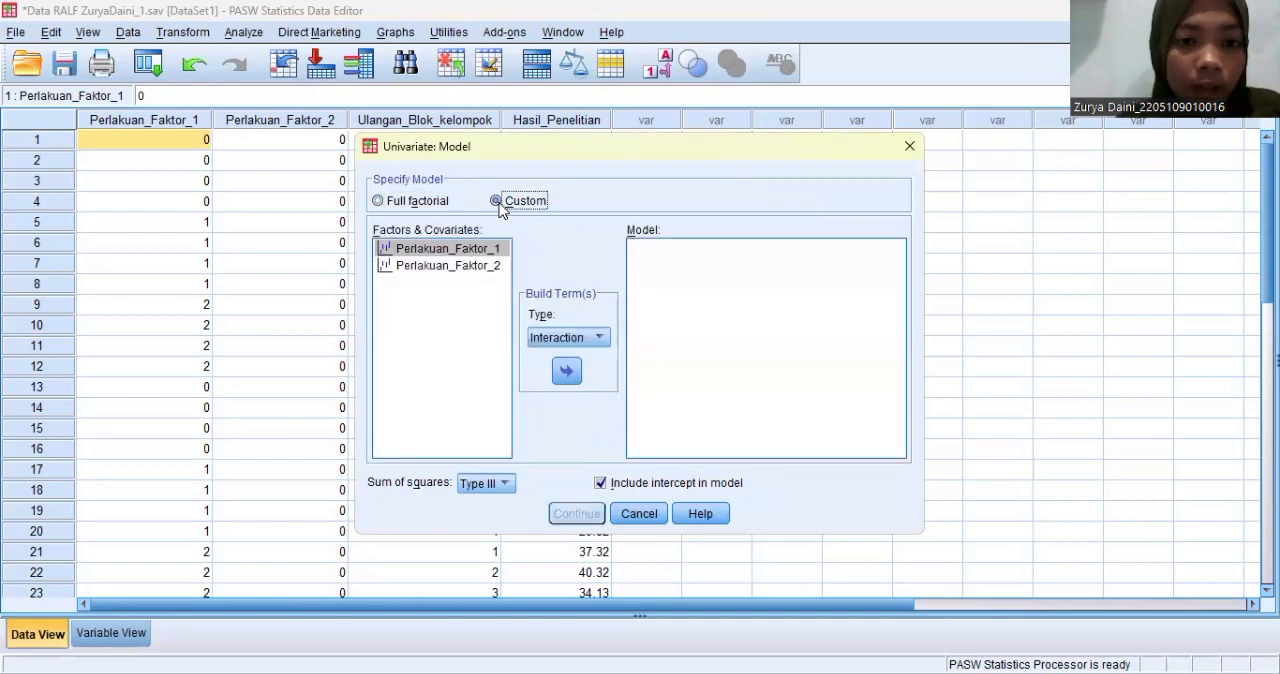
click(567, 371)
click(485, 266)
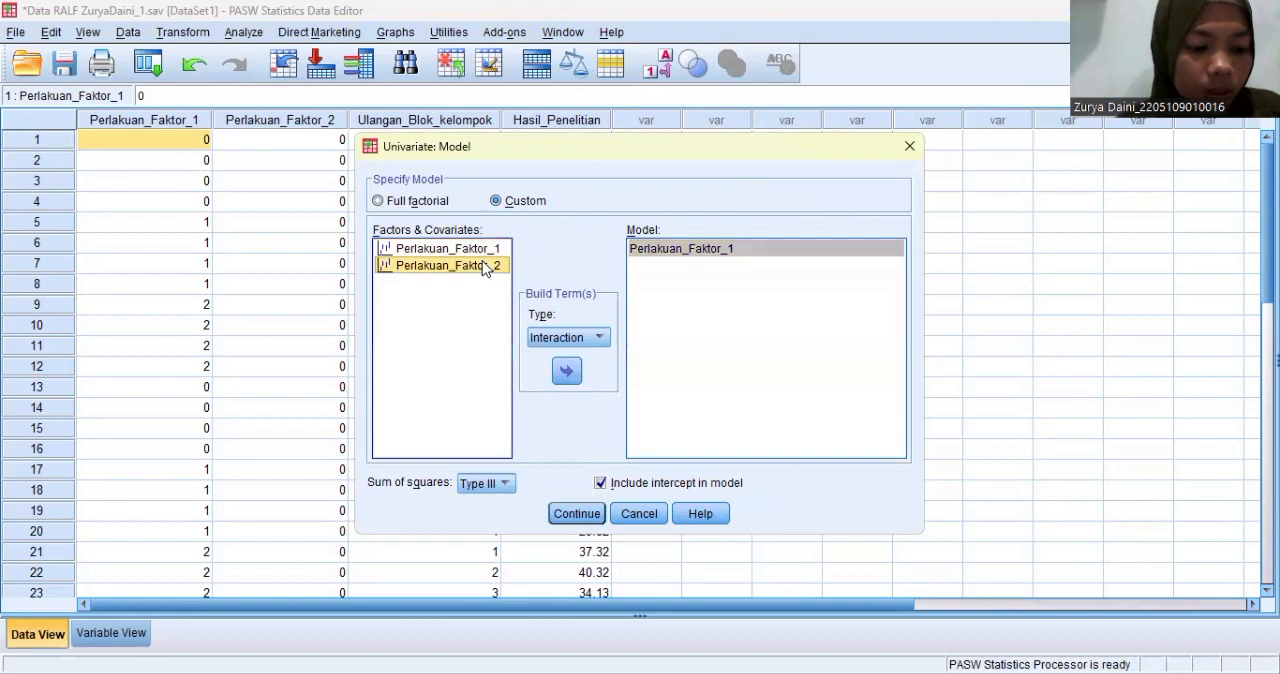
click(568, 374)
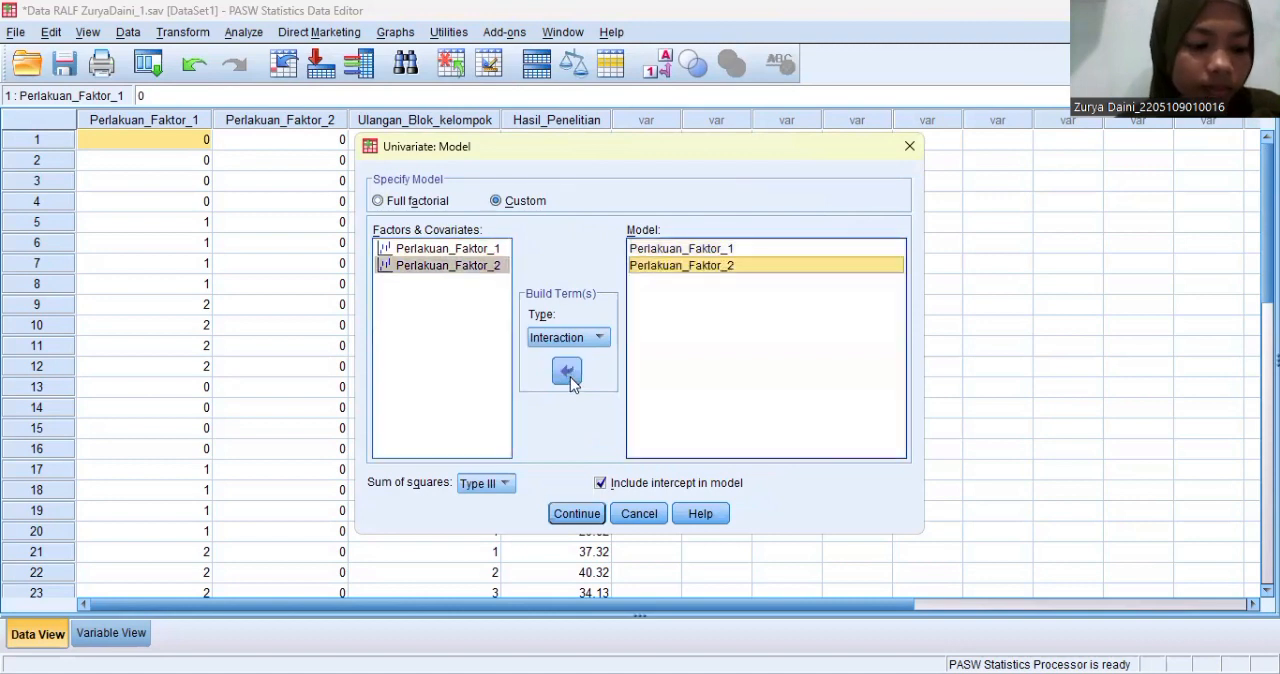
- Add the Perlakuan_Faktor_1*Perlakuan_Faktor_2 interaction term to the custom model and accept the model
click(484, 252)
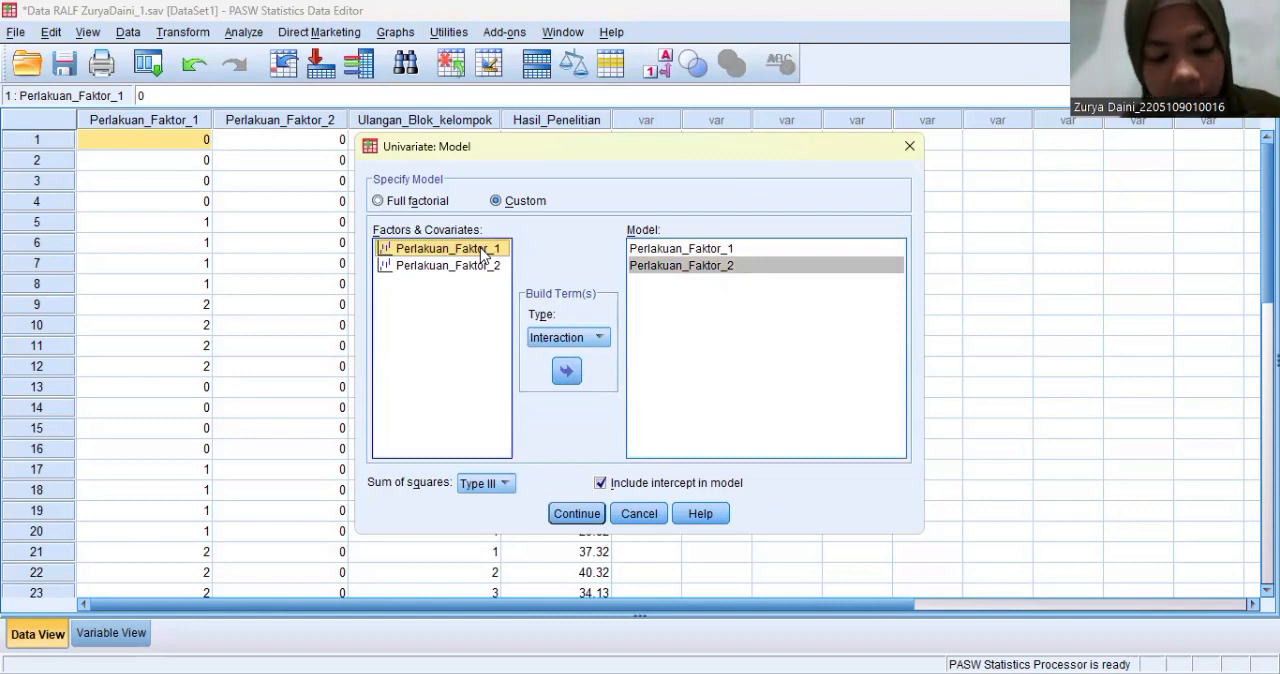
ctrl+click(482, 267)
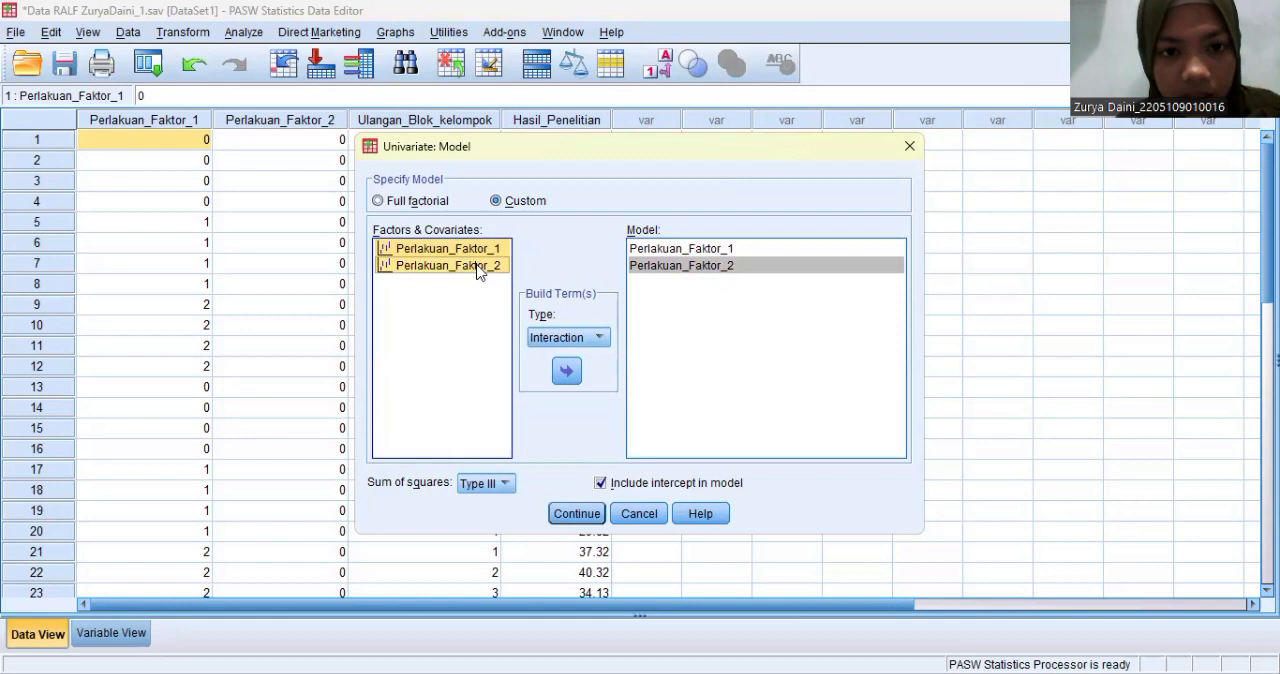
click(567, 372)
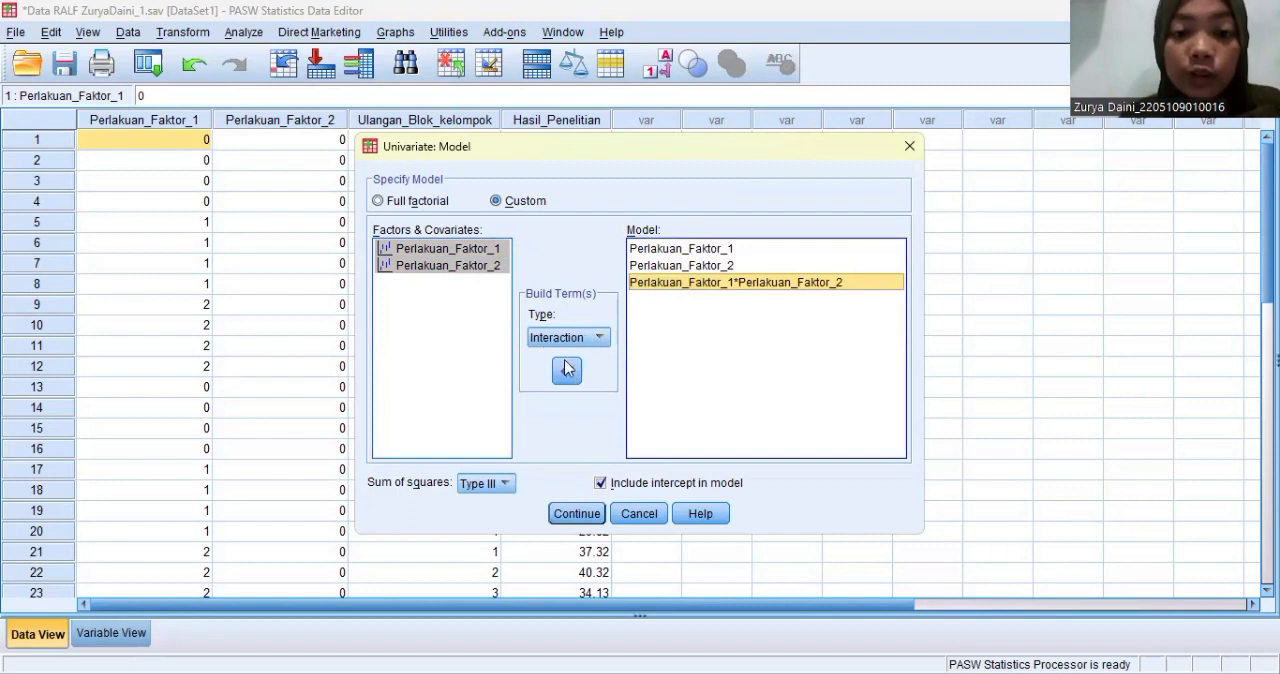
click(578, 514)
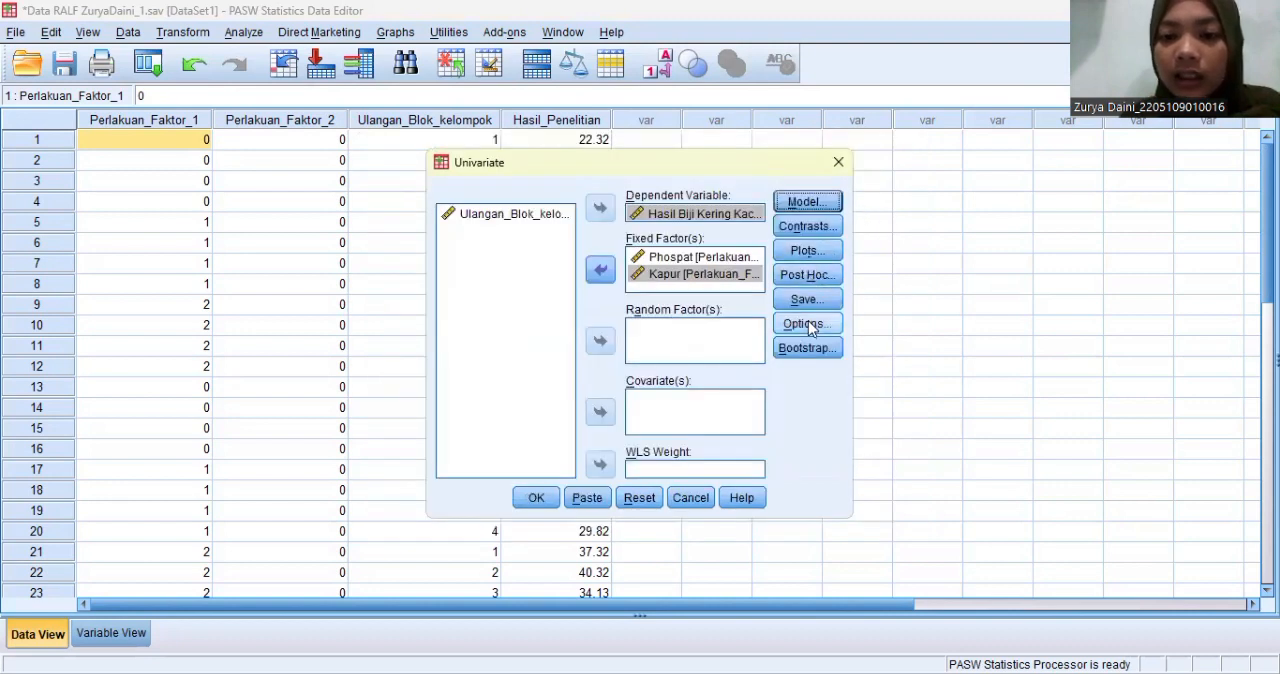
- Display estimated marginal means for (OVERALL) and set LSD and Duncan post hoc tests for both treatment factors
click(806, 332)
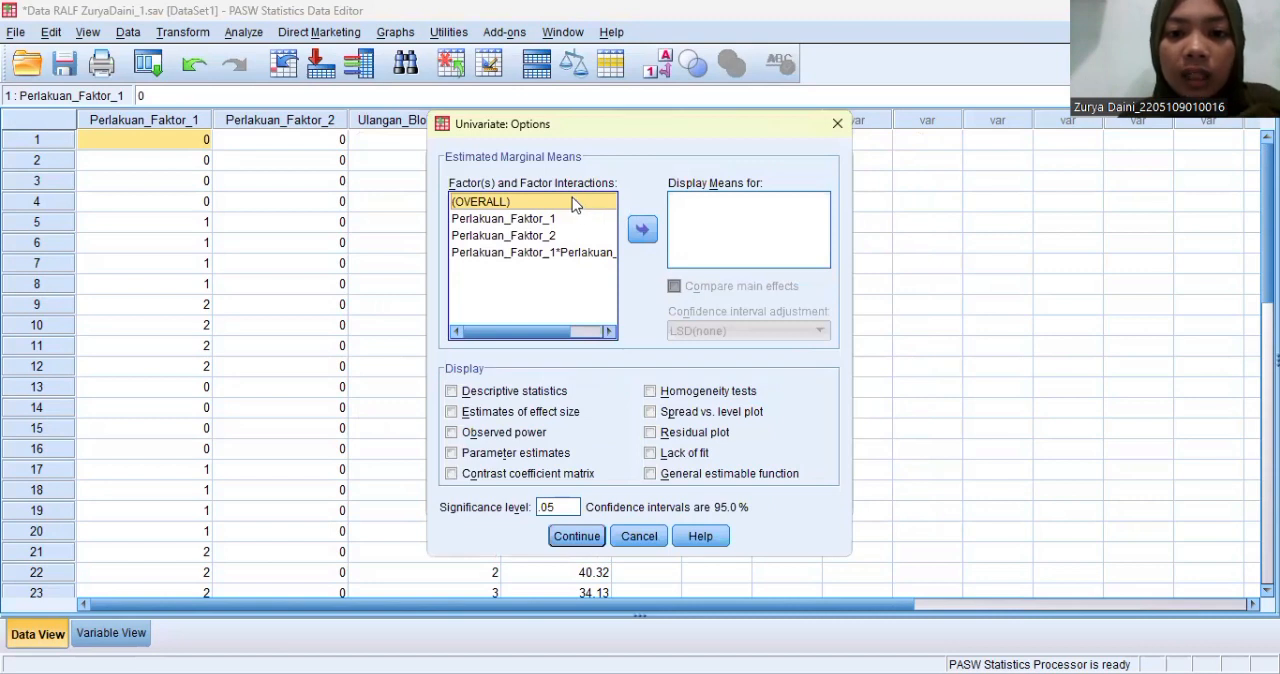
click(642, 229)
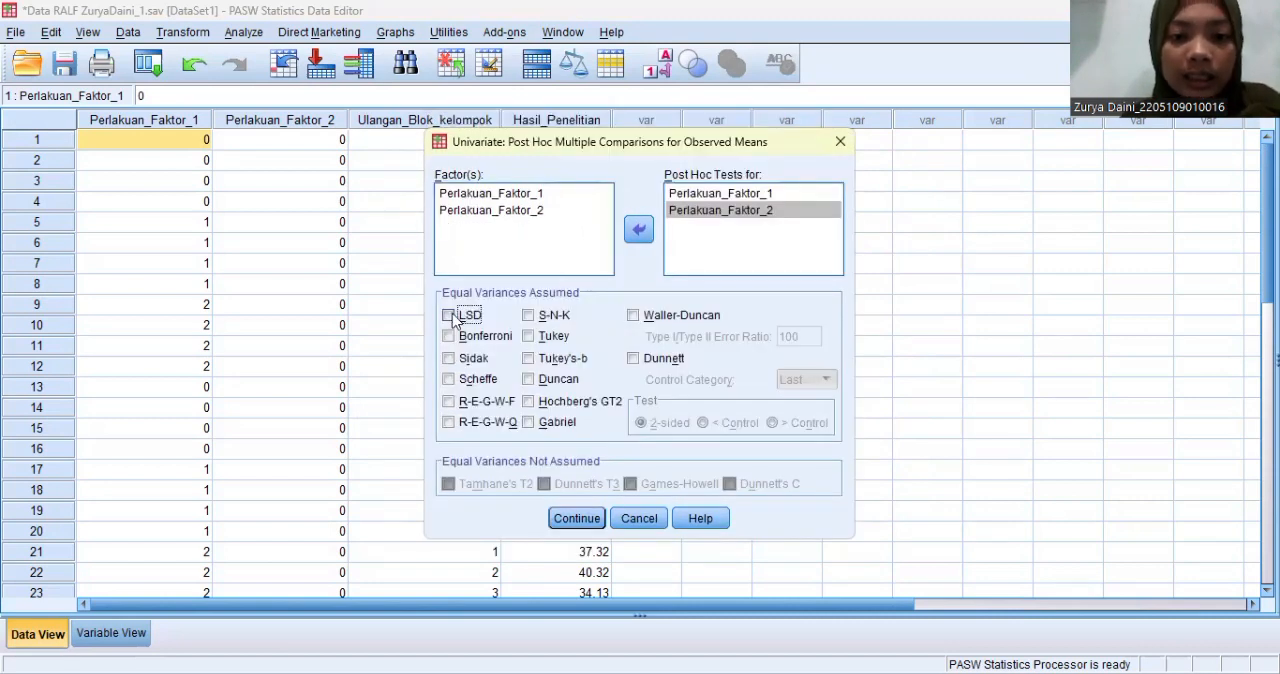
click(450, 316)
click(528, 380)
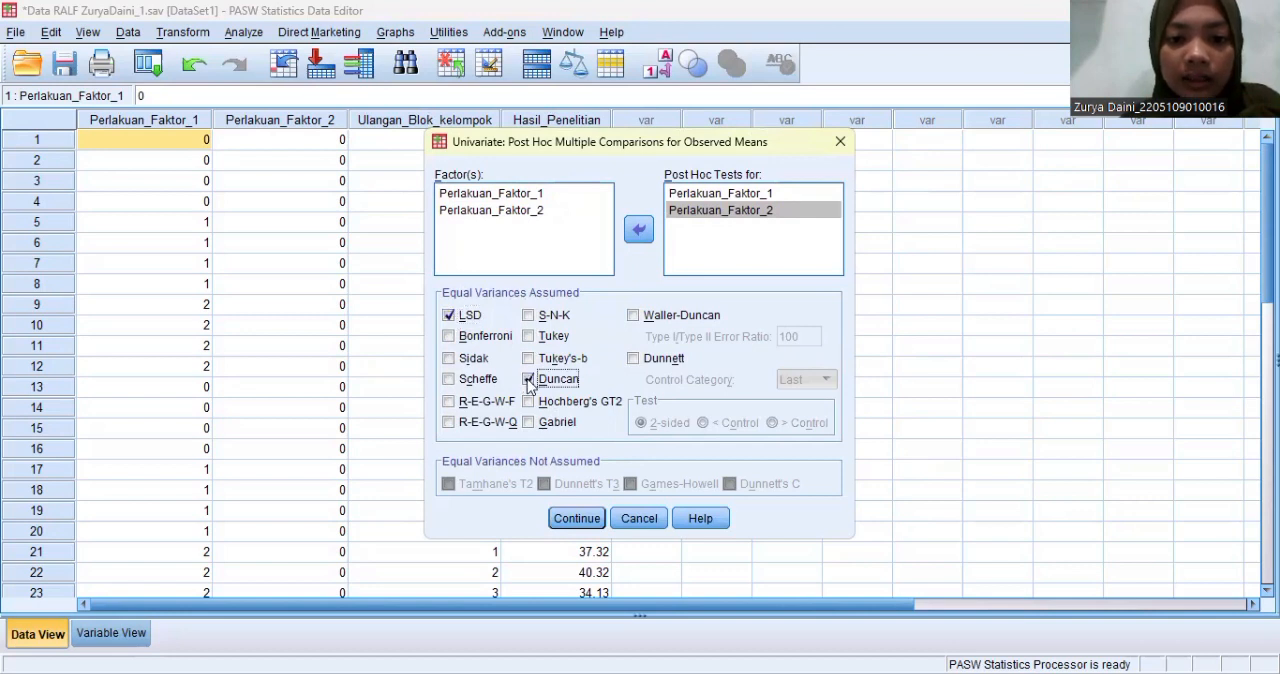
click(570, 519)
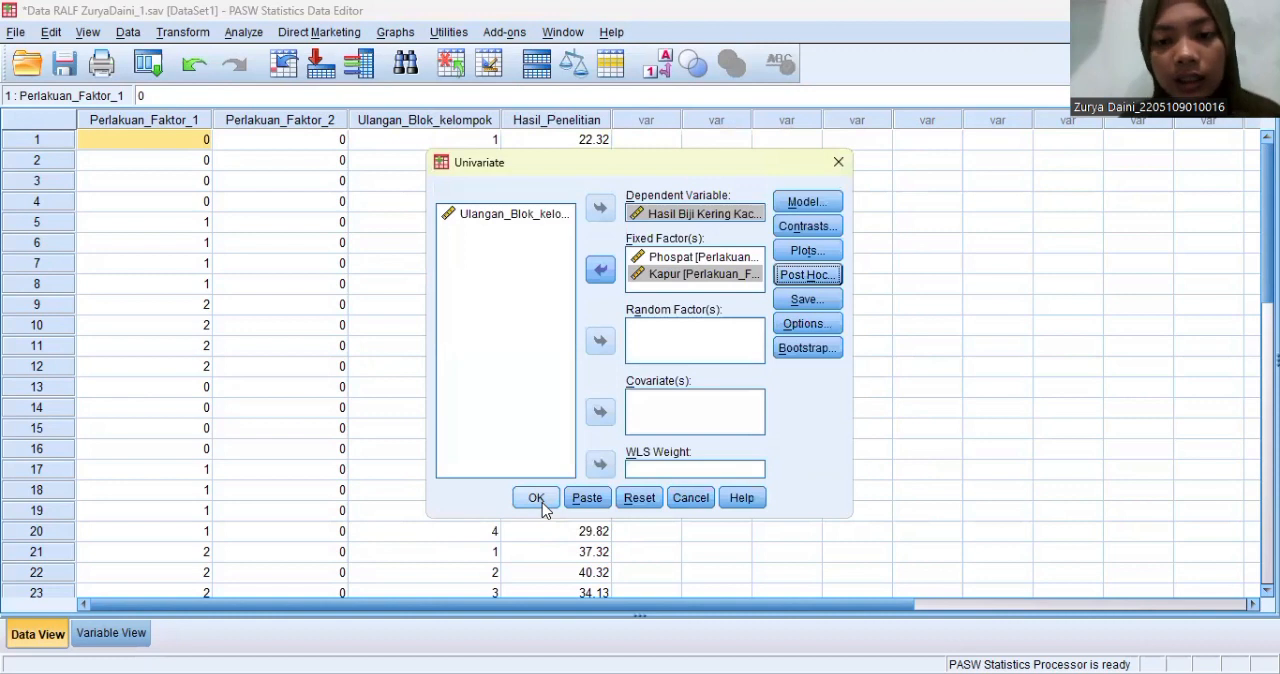
- Run the univariate analysis and review its between-subjects effects, multiple comparisons and homogeneous subsets in the output
click(537, 498)
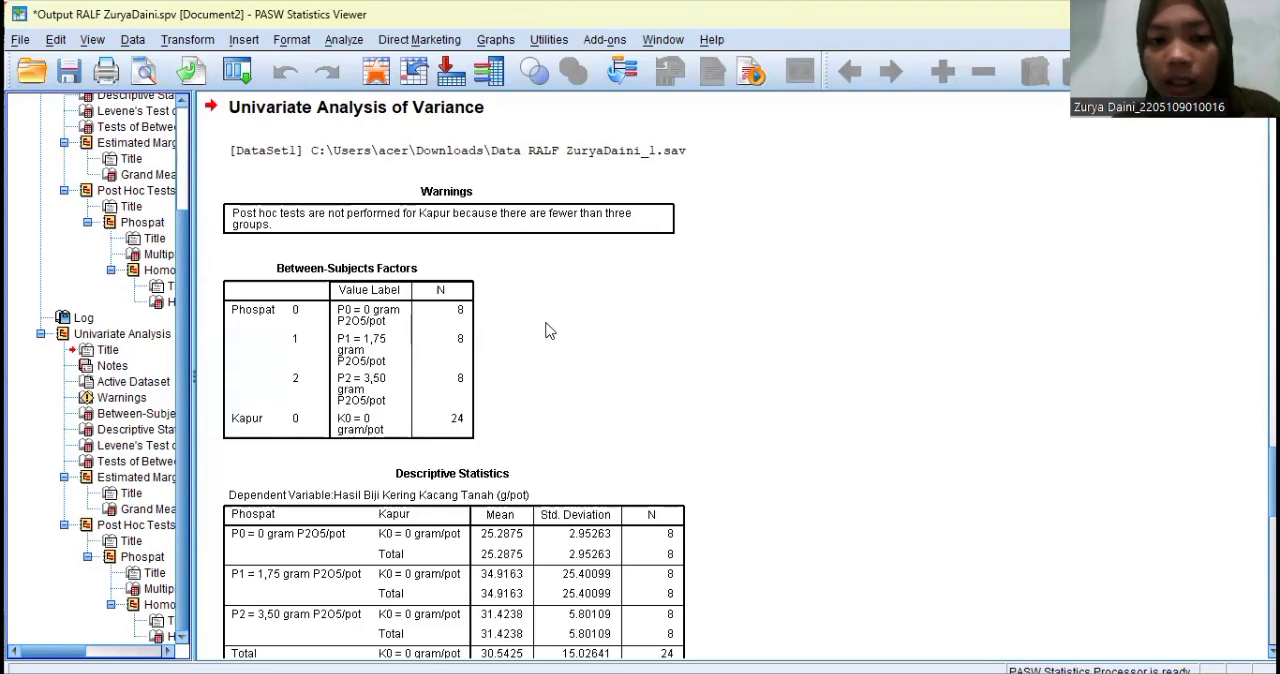
scroll(548, 331, down, 15)
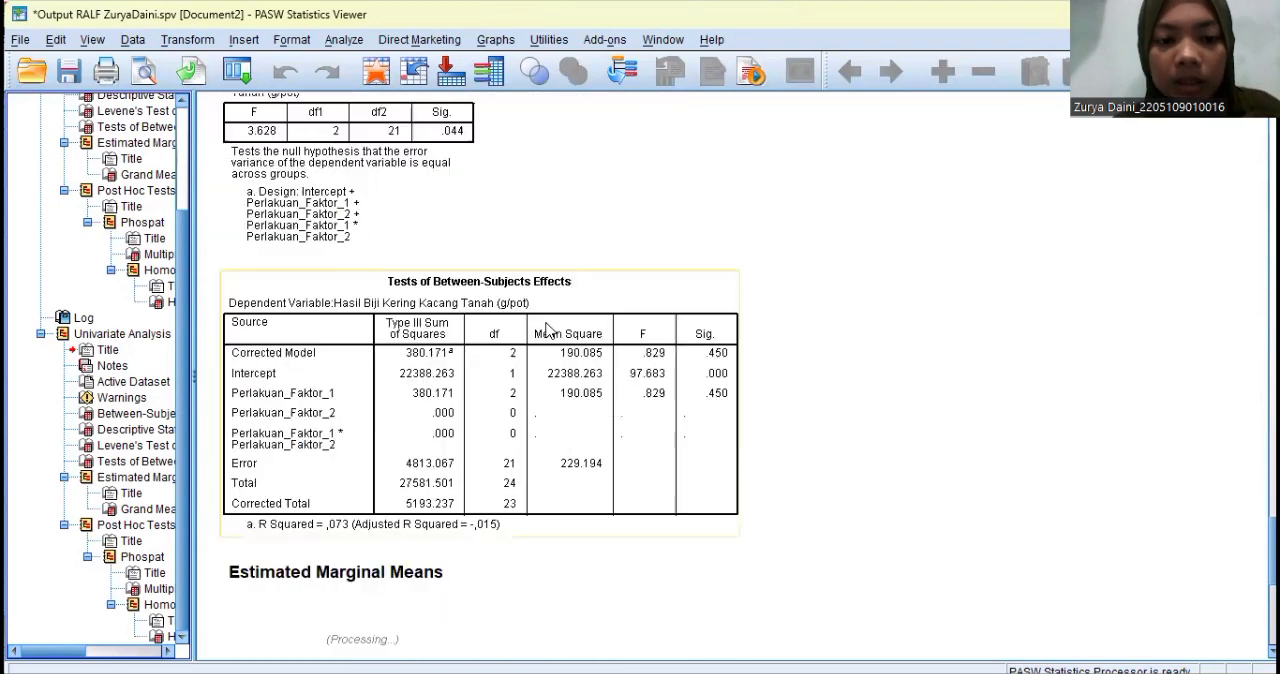
scroll(548, 331, down, 8)
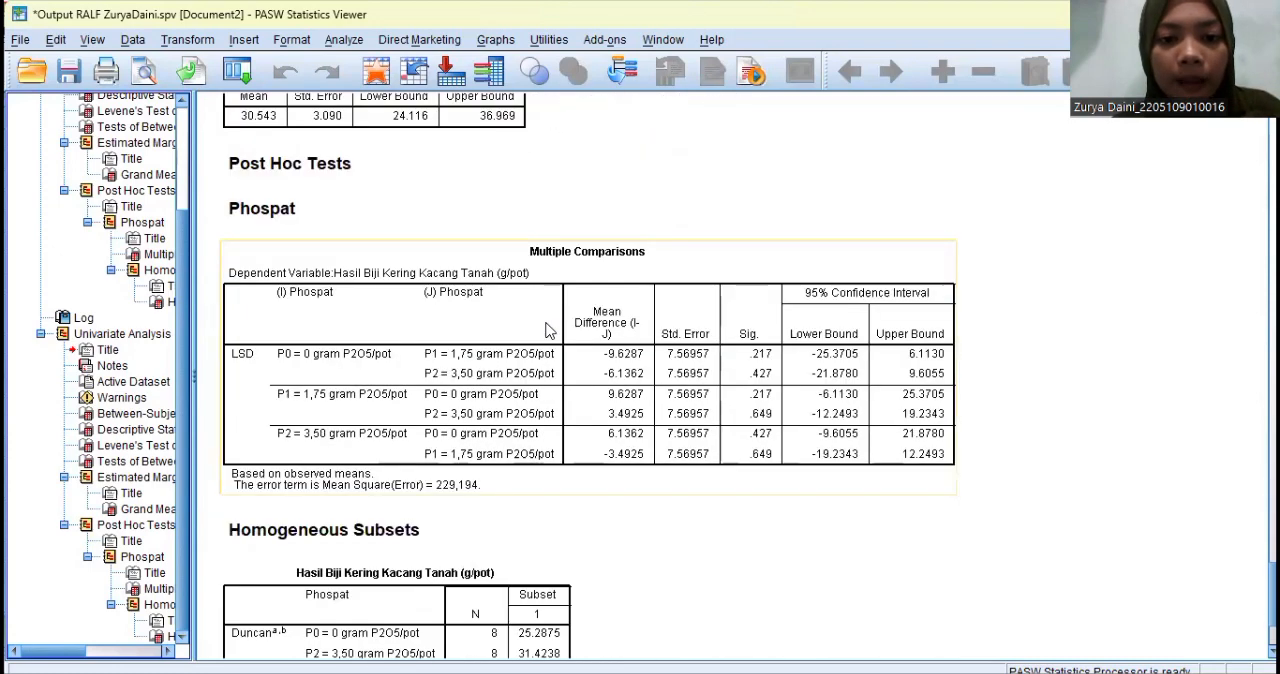
scroll(548, 331, down, 5)
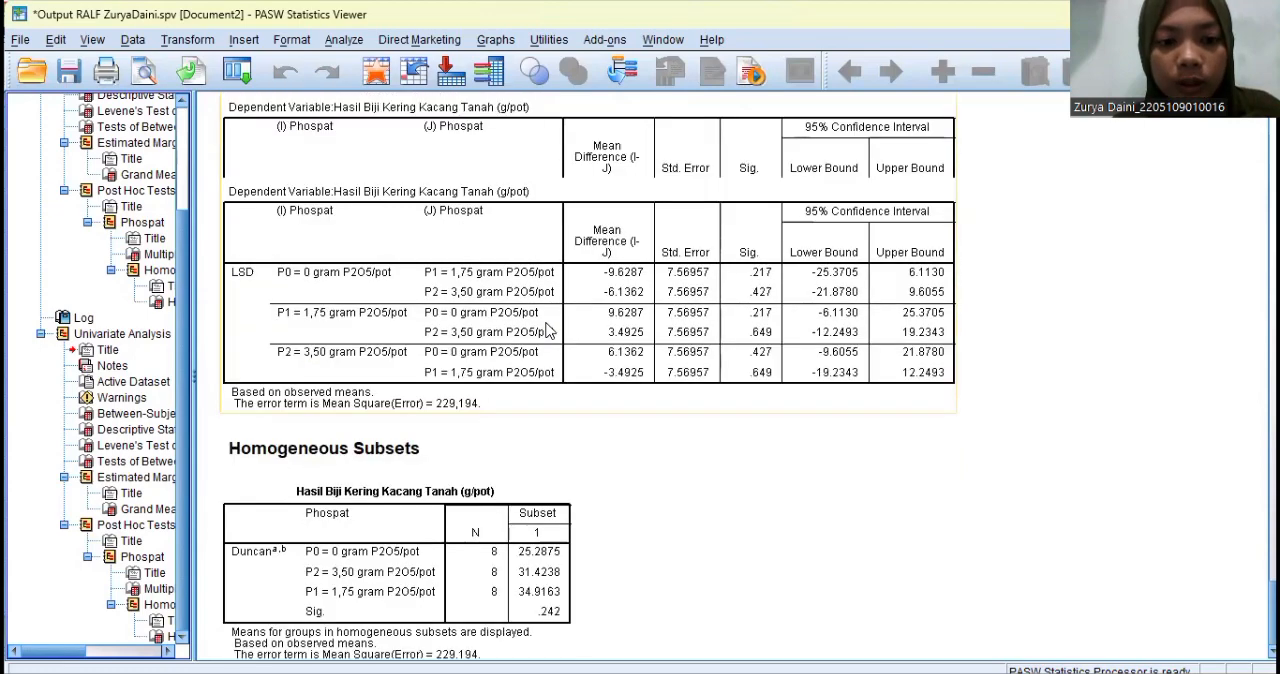
scroll(548, 331, up, 10)
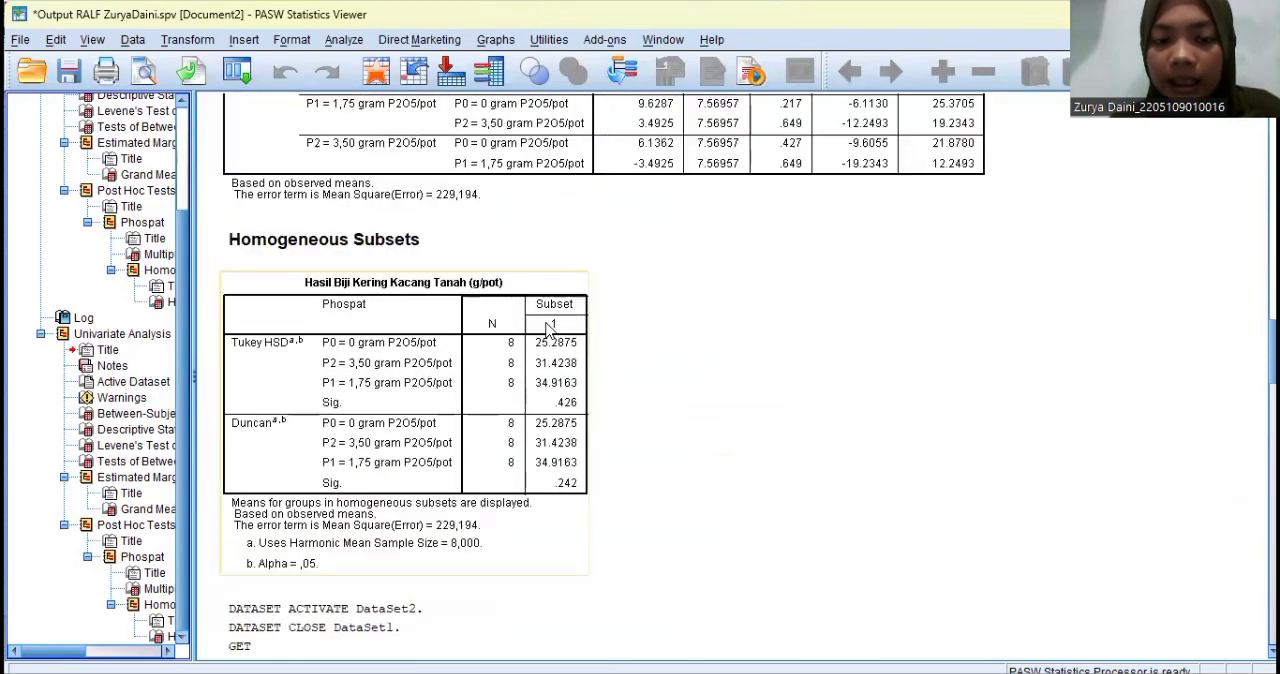
scroll(548, 331, down, 6)
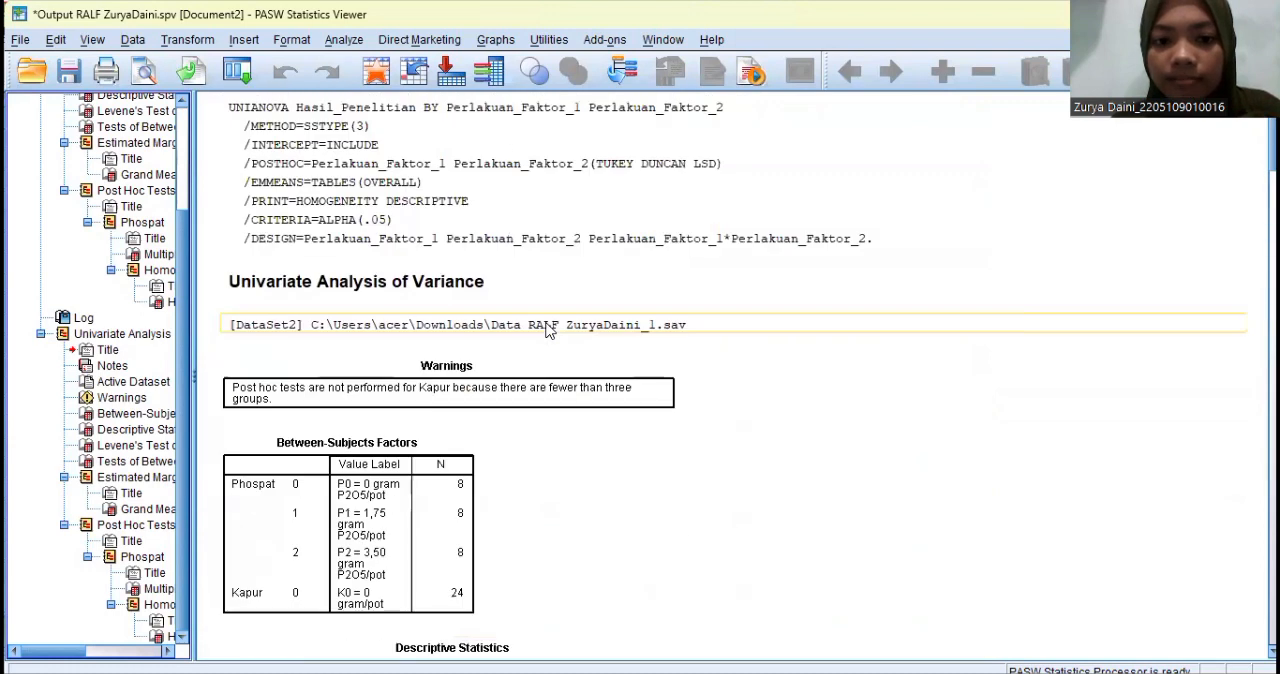